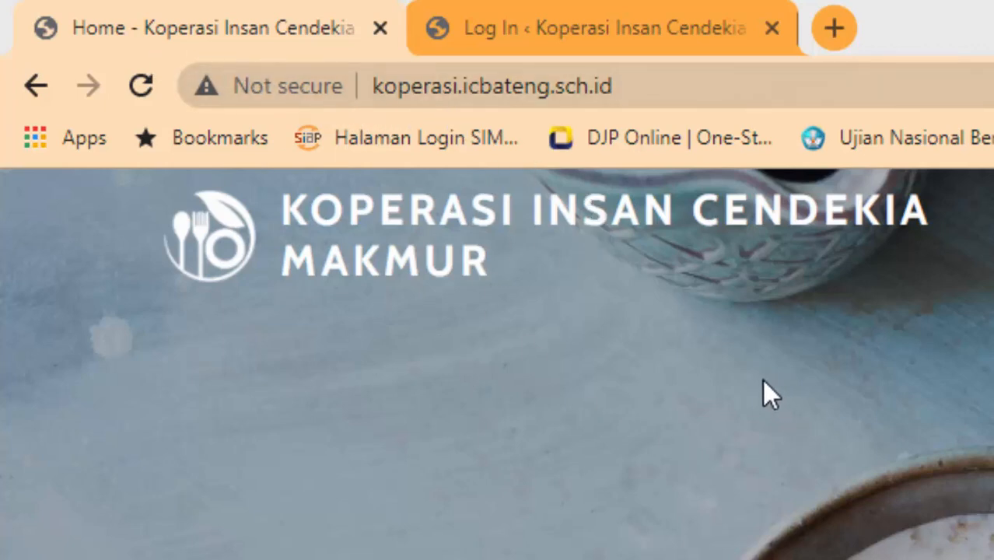
Open the WordPress admin login page at koperasi.icbateng.sch.id/wp-admin.
{"action": "left_click", "coordinate": [538, 28]}
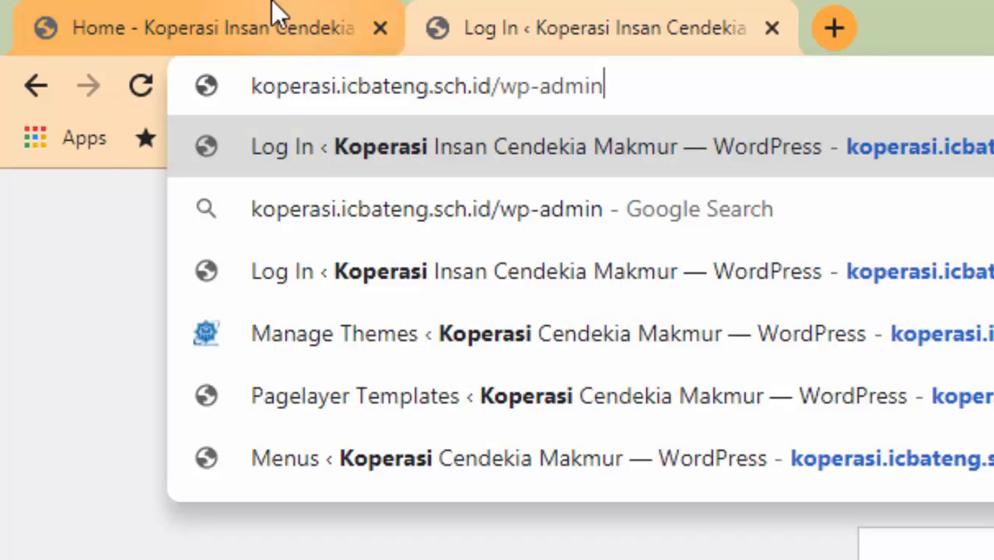
{"action": "left_click", "coordinate": [260, 22]}
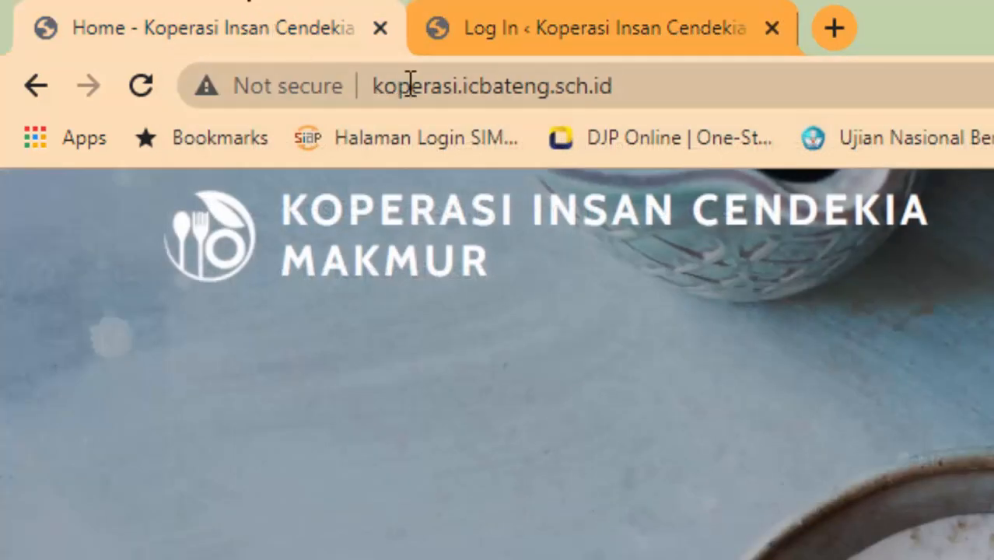
{"action": "left_click", "coordinate": [572, 23]}
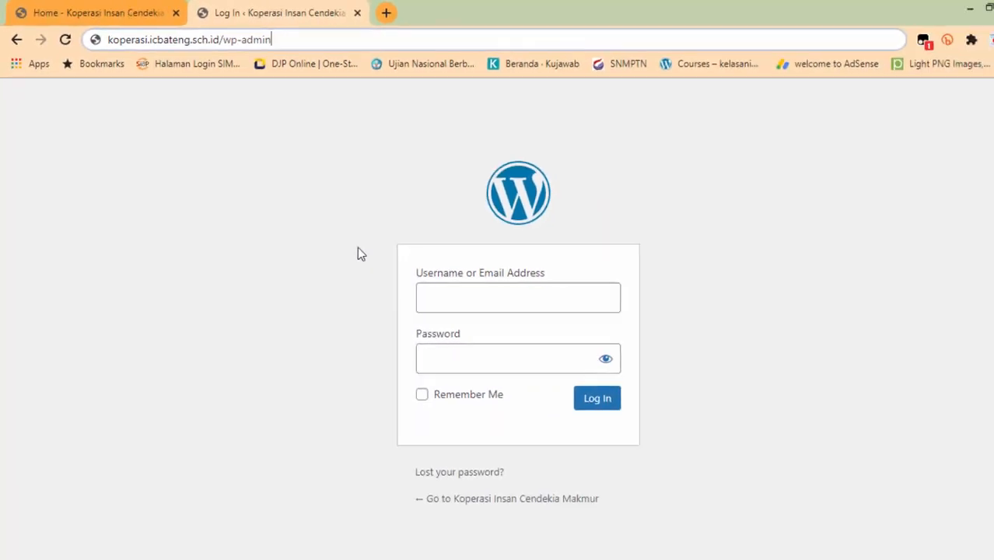
{"action": "key", "text": "Return"}
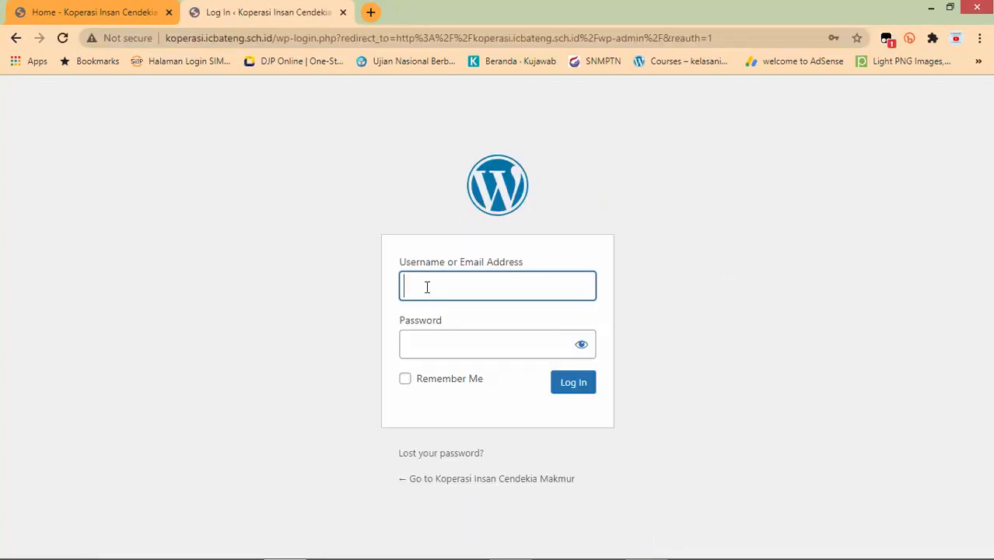
Log in to the WordPress site as admin with the saved username and password.
{"action": "left_click", "coordinate": [458, 293]}
{"action": "left_click", "coordinate": [313, 274]}
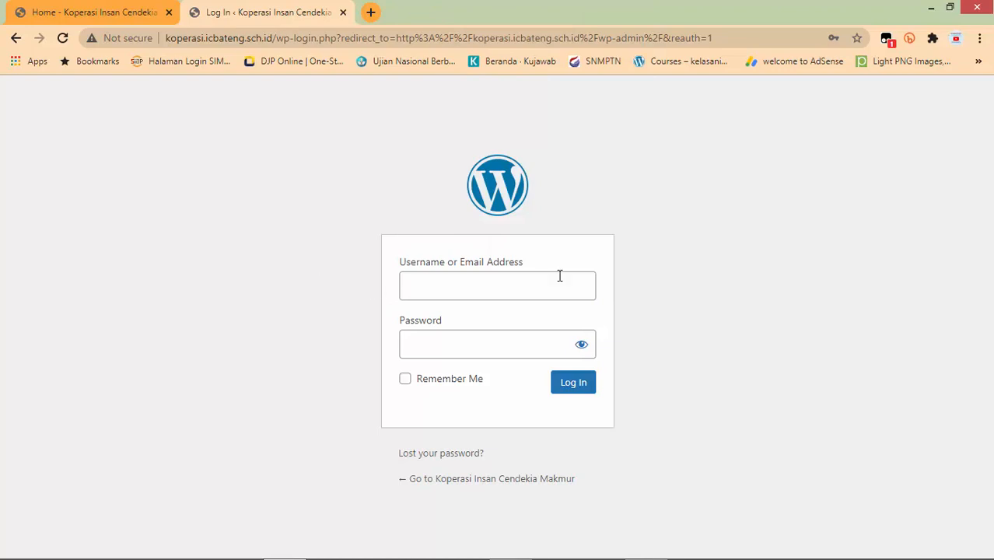
{"action": "left_click", "coordinate": [441, 284]}
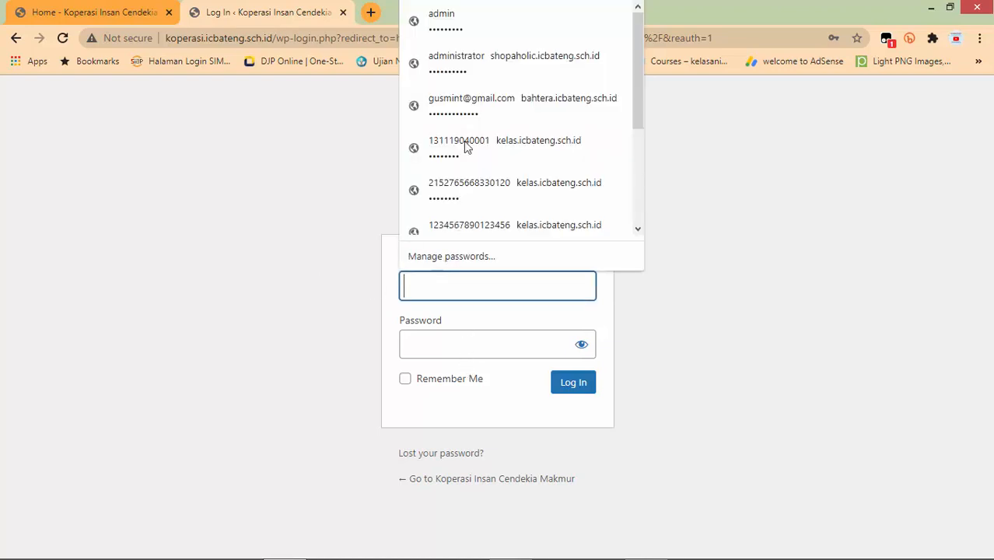
{"action": "left_click", "coordinate": [461, 18]}
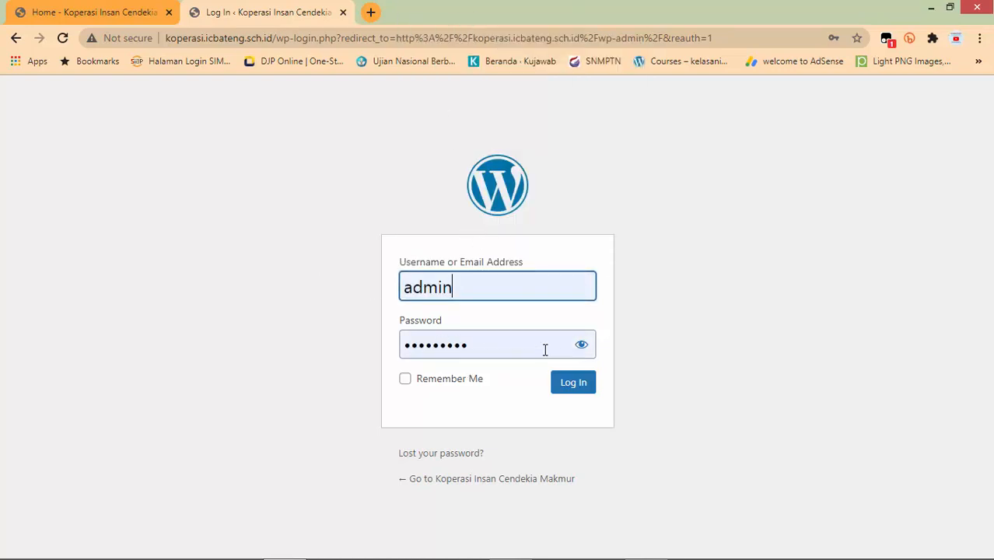
{"action": "left_click", "coordinate": [574, 389]}
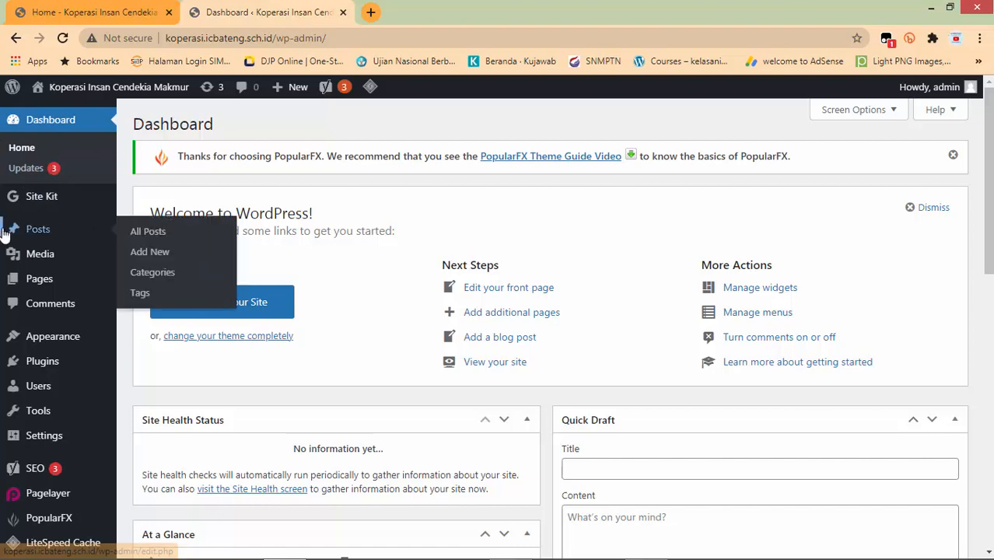
Open the list of installed plugins and activate WooCommerce.
{"action": "scroll", "coordinate": [47, 222], "scroll_direction": "down", "scroll_amount": 2}
{"action": "mouse_move", "coordinate": [61, 480]}
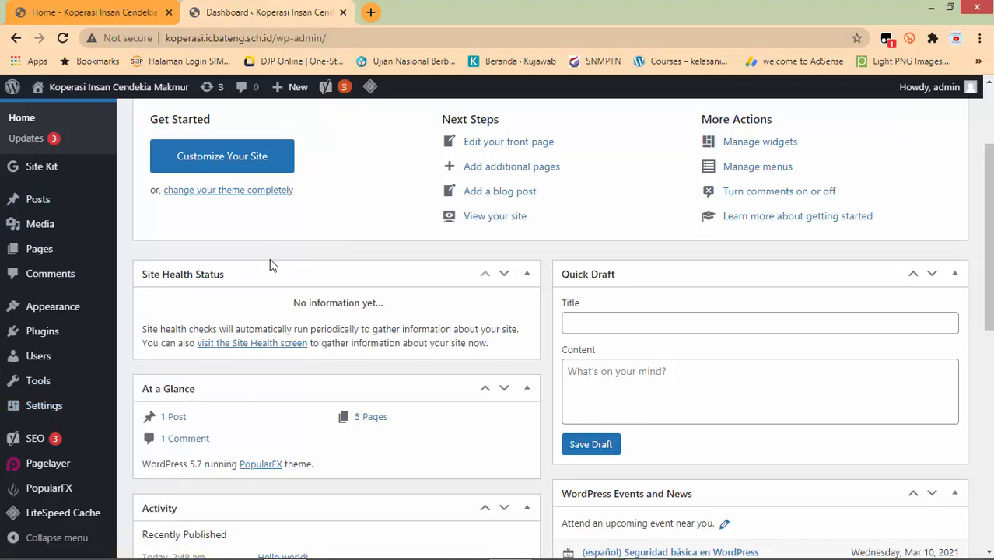
{"action": "mouse_move", "coordinate": [54, 332]}
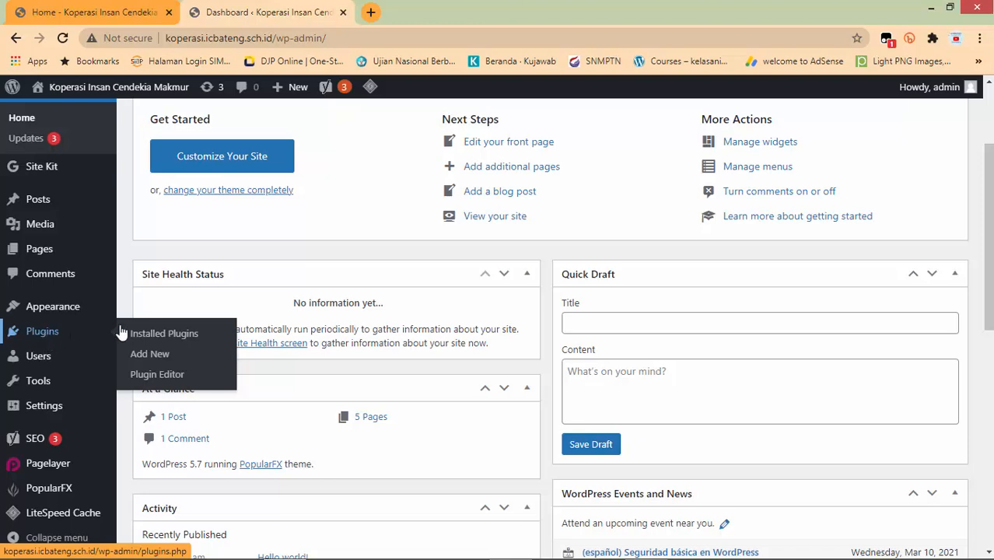
{"action": "left_click", "coordinate": [51, 330]}
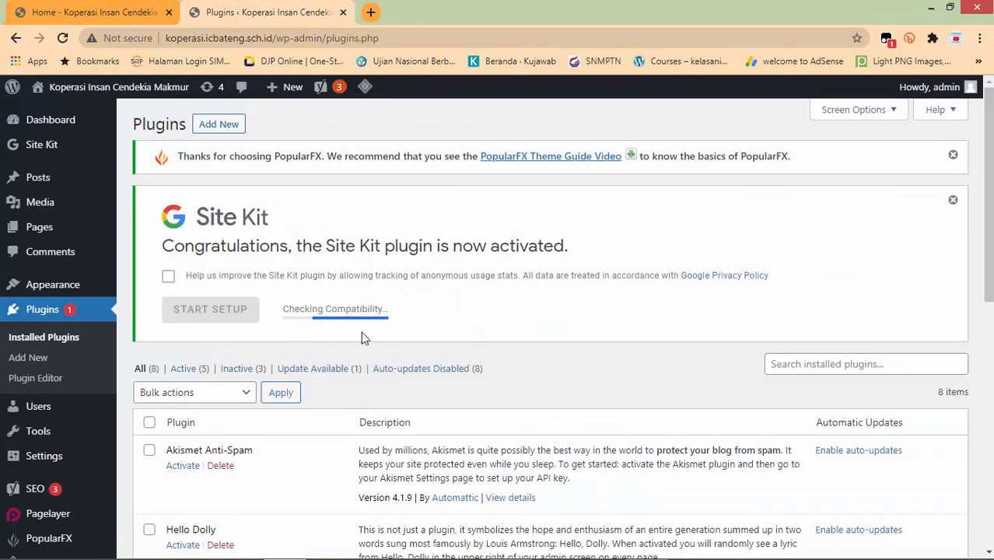
{"action": "scroll", "coordinate": [360, 332], "scroll_direction": "down", "scroll_amount": 3}
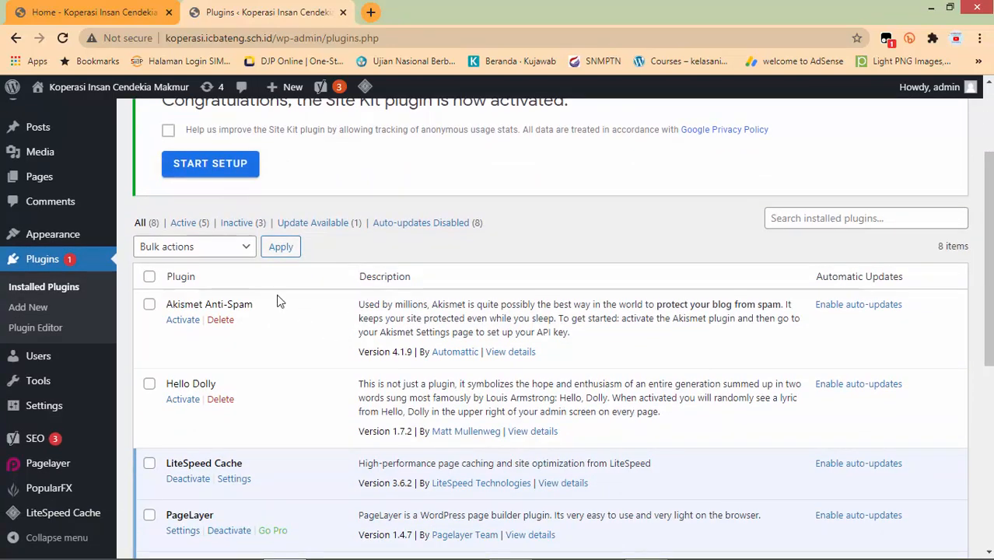
{"action": "scroll", "coordinate": [431, 327], "scroll_direction": "down", "scroll_amount": 4}
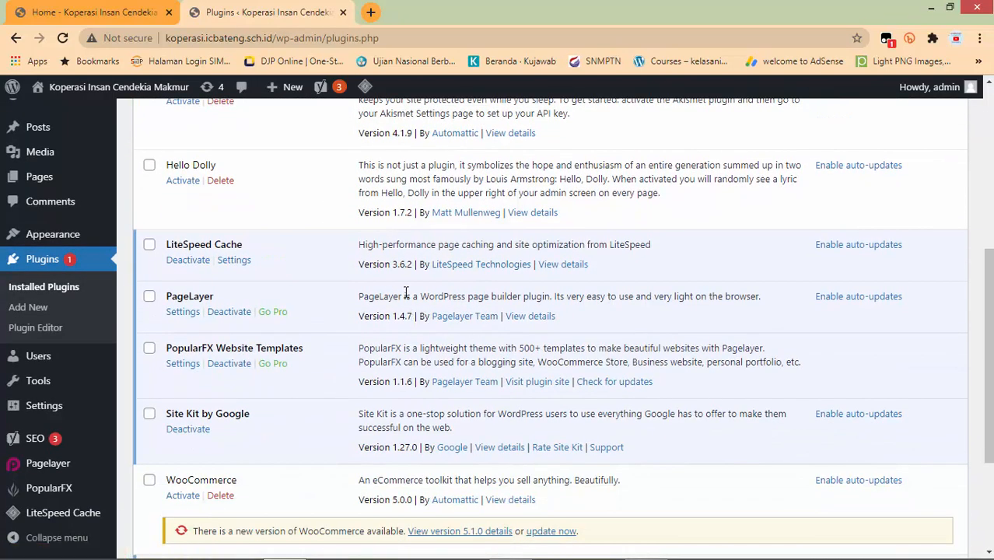
{"action": "scroll", "coordinate": [408, 288], "scroll_direction": "down", "scroll_amount": 3}
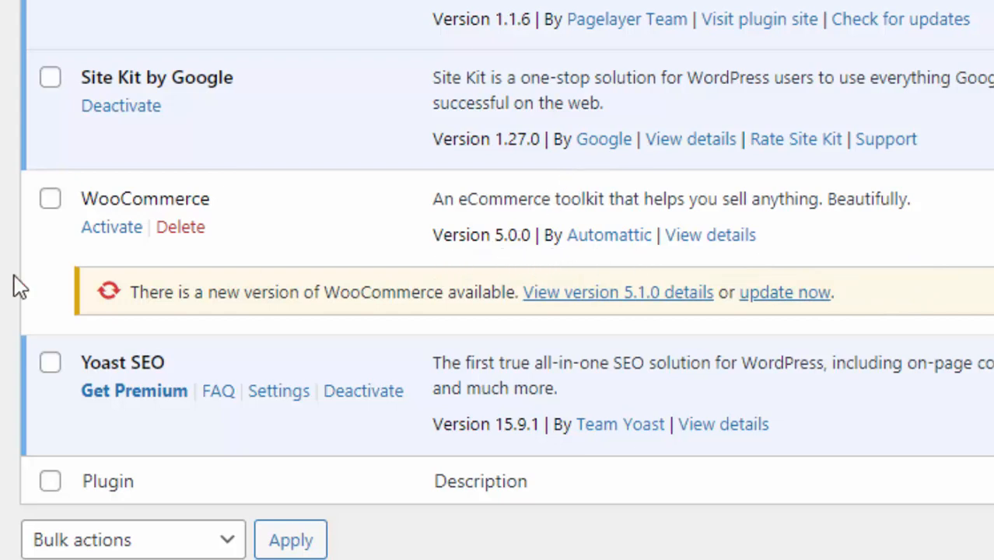
{"action": "left_click", "coordinate": [107, 237]}
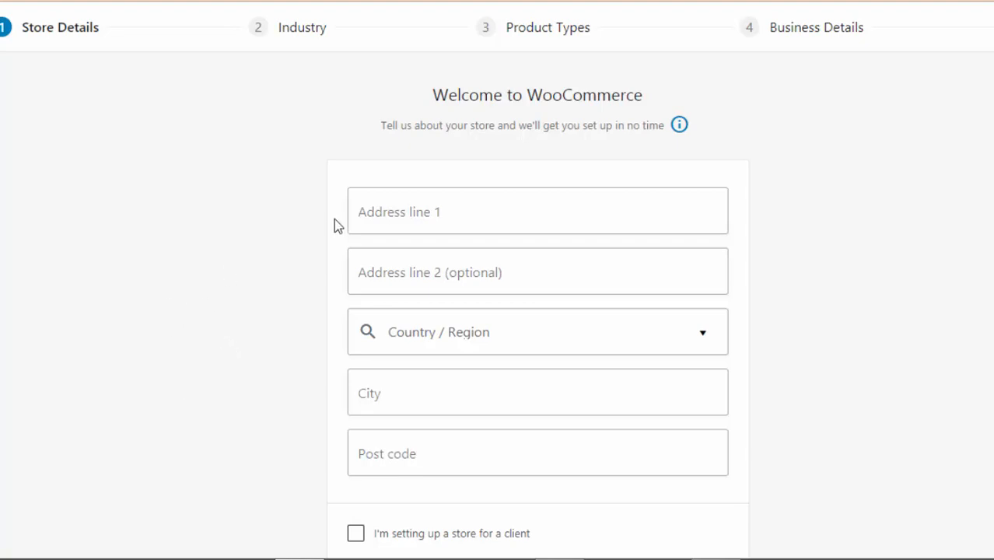
Fill in the store's address lines from the saved address and set the country/region to Indonesia — Bangka Belitung.
{"action": "left_click", "coordinate": [395, 211]}
{"action": "left_click", "coordinate": [411, 248]}
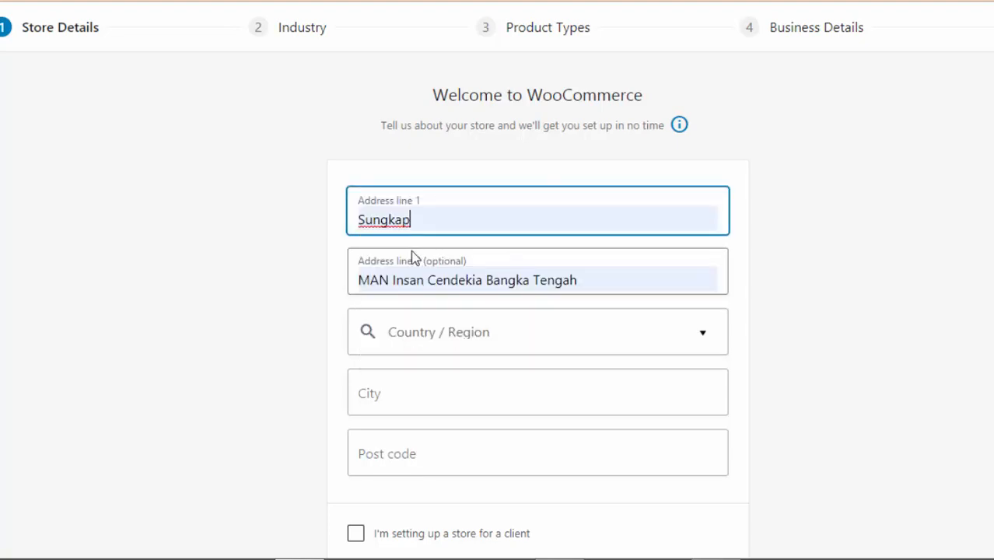
{"action": "scroll", "coordinate": [415, 229], "scroll_direction": "down", "scroll_amount": 2}
{"action": "left_click", "coordinate": [408, 182]}
{"action": "scroll", "coordinate": [513, 288], "scroll_direction": "down", "scroll_amount": 15}
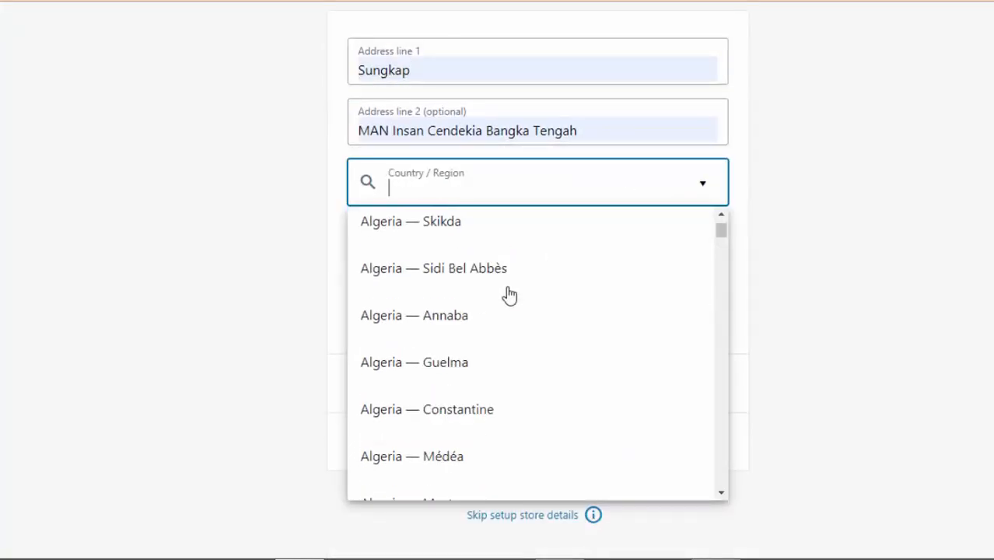
{"action": "left_click_drag", "start_coordinate": [719, 234], "coordinate": [737, 309]}
{"action": "scroll", "coordinate": [546, 315], "scroll_direction": "up", "scroll_amount": 5}
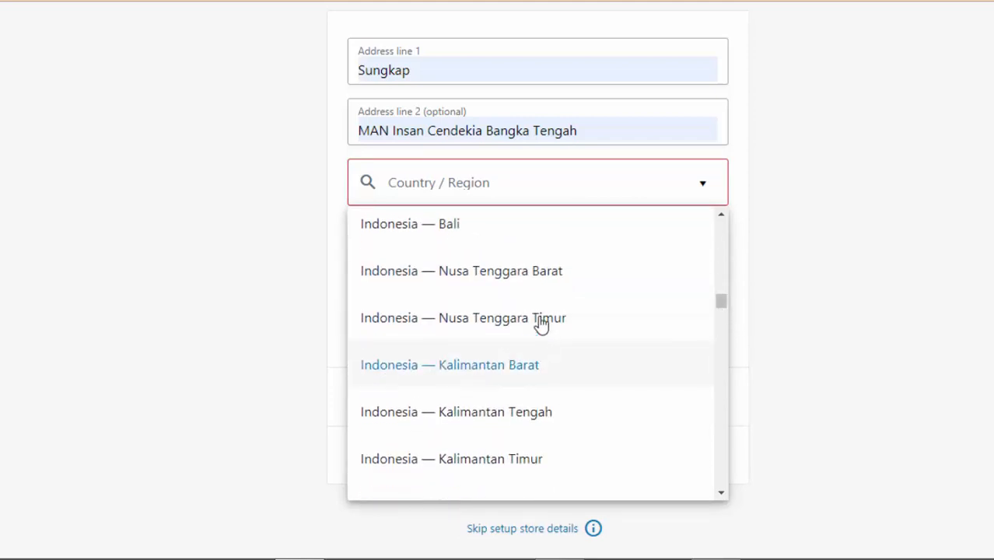
{"action": "scroll", "coordinate": [514, 301], "scroll_direction": "up", "scroll_amount": 6}
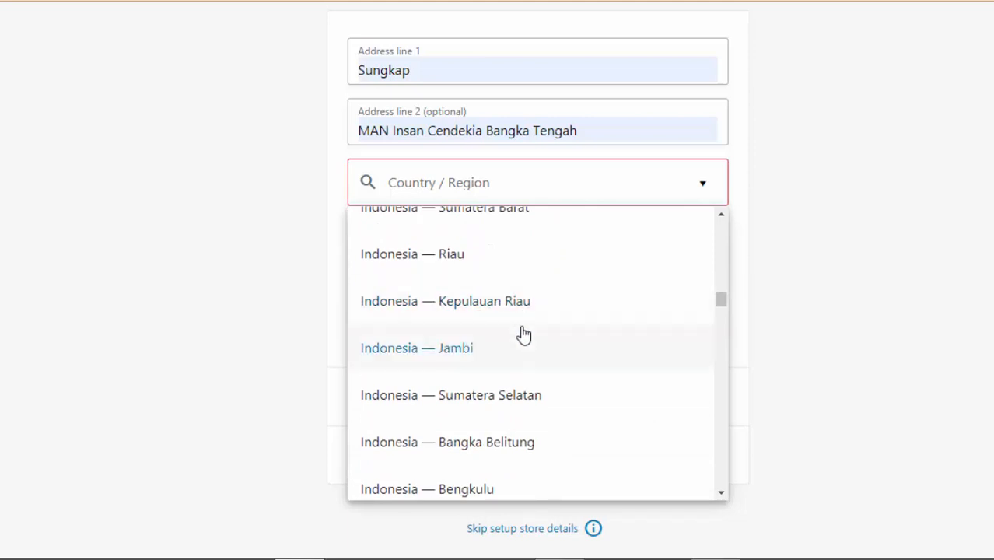
{"action": "left_click", "coordinate": [413, 449]}
Complete the city and post code from the saved address, and submit the store details with usage tracking accepted.
{"action": "left_click", "coordinate": [420, 249]}
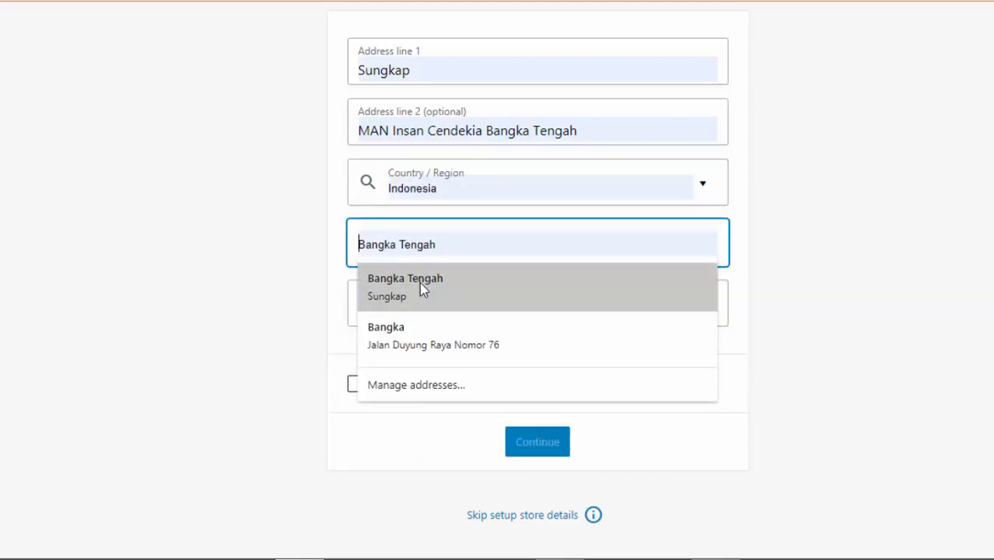
{"action": "left_click", "coordinate": [420, 284]}
{"action": "left_click", "coordinate": [250, 251]}
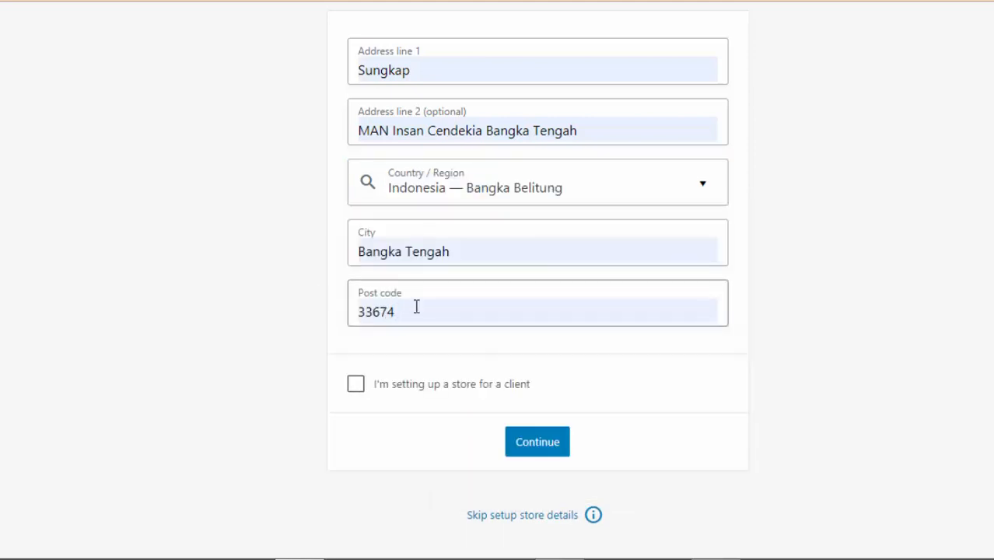
{"action": "scroll", "coordinate": [418, 304], "scroll_direction": "up", "scroll_amount": 1}
{"action": "scroll", "coordinate": [468, 424], "scroll_direction": "down", "scroll_amount": 1}
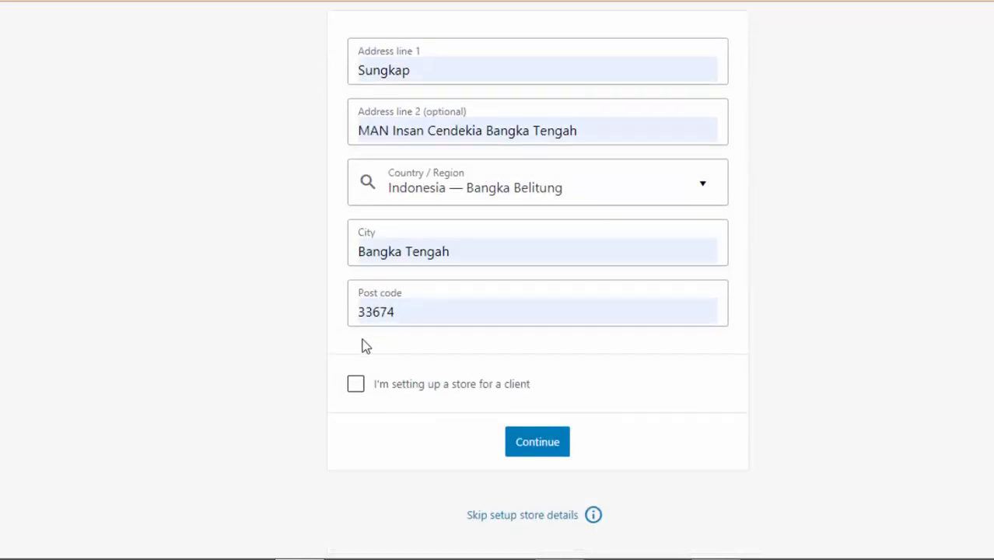
{"action": "left_click", "coordinate": [532, 444]}
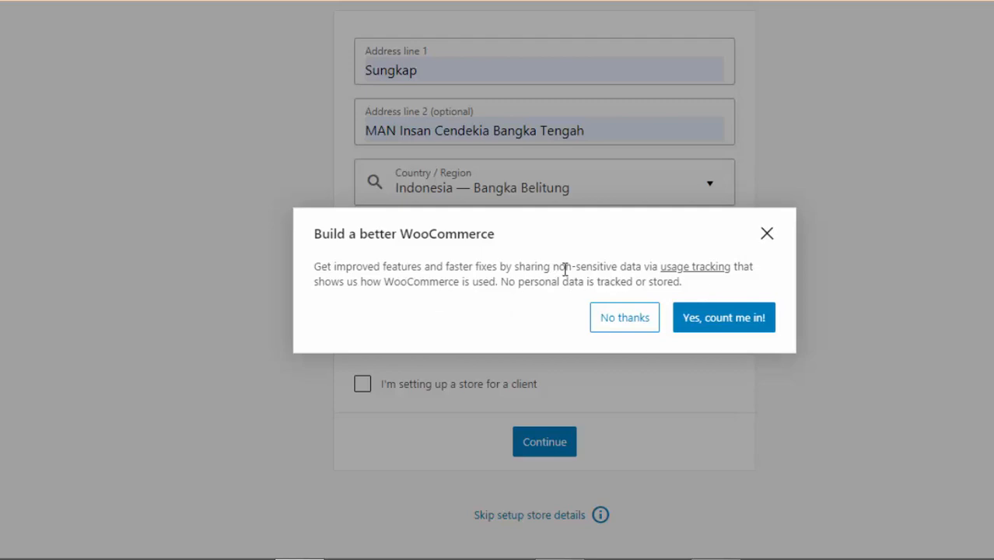
{"action": "left_click", "coordinate": [718, 321]}
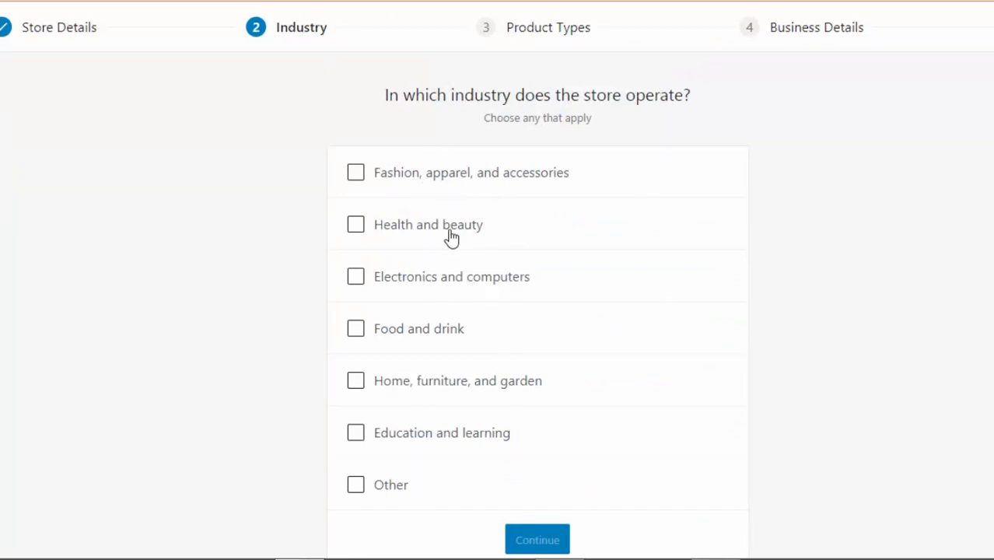
Choose the industries Food and drink, Fashion, apparel, and accessories, Health and beauty, and Education and learning, and keep Physical products as the product type.
{"action": "left_click", "coordinate": [432, 338]}
{"action": "left_click", "coordinate": [455, 174]}
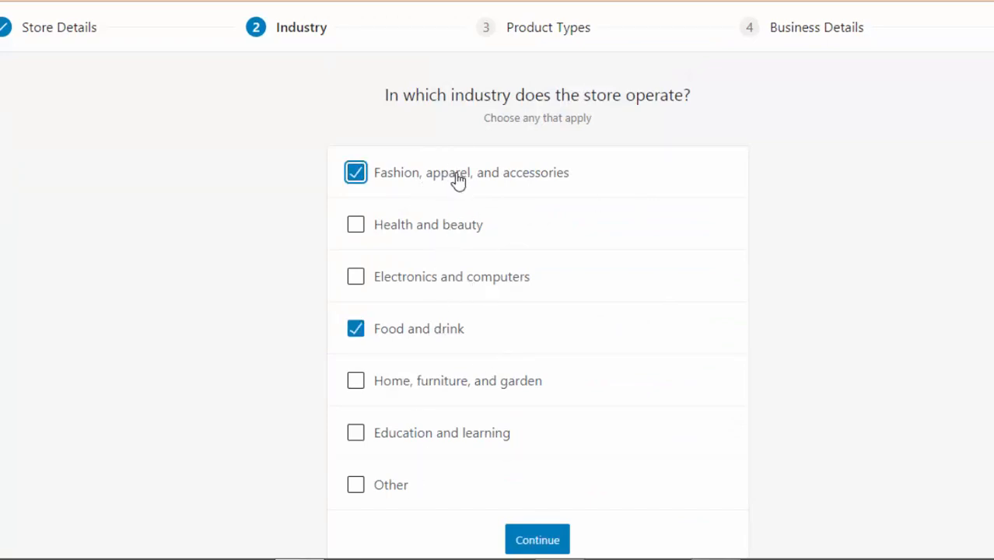
{"action": "left_click", "coordinate": [447, 227]}
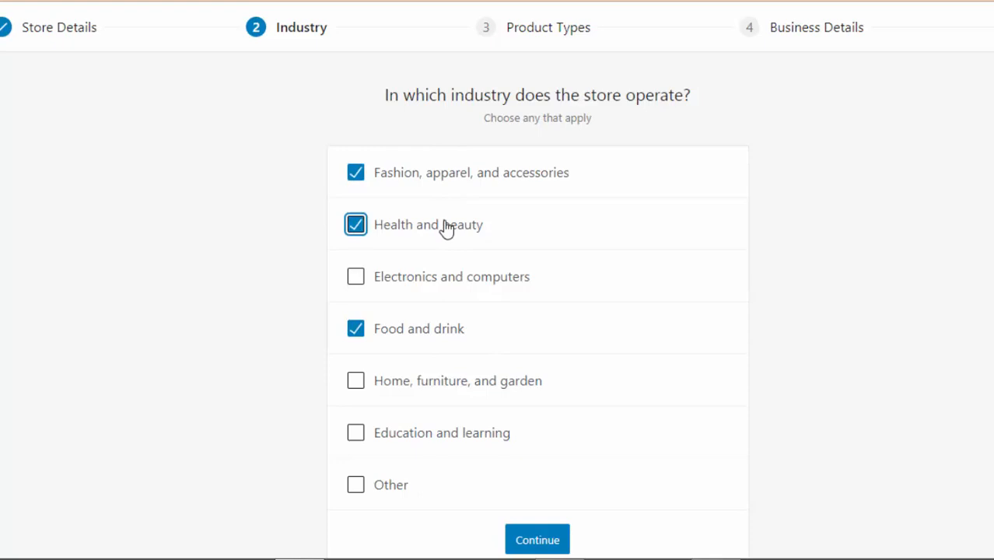
{"action": "left_click", "coordinate": [410, 442]}
{"action": "left_click", "coordinate": [544, 538]}
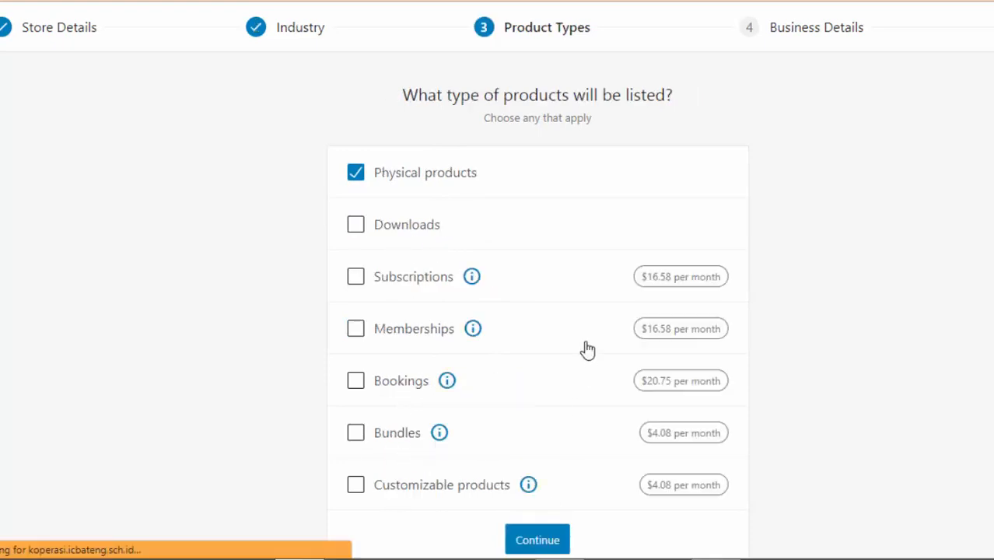
{"action": "scroll", "coordinate": [576, 401], "scroll_direction": "down", "scroll_amount": 2}
{"action": "left_click", "coordinate": [546, 432]}
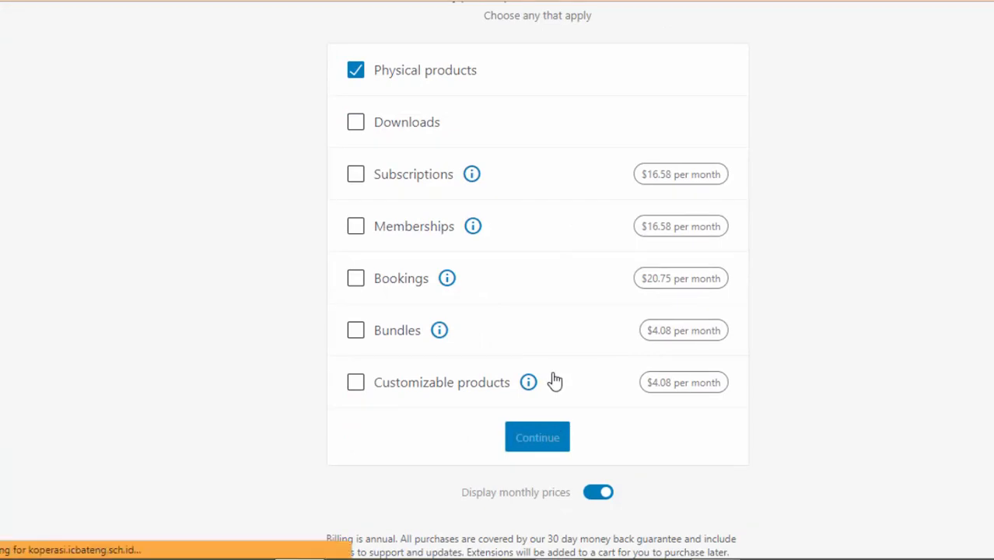
Set the business details to 11 - 100 products, selling in person at physical stores and/or events, and annual revenue of £0.00 (I'm just getting started).
{"action": "left_click", "coordinate": [498, 225]}
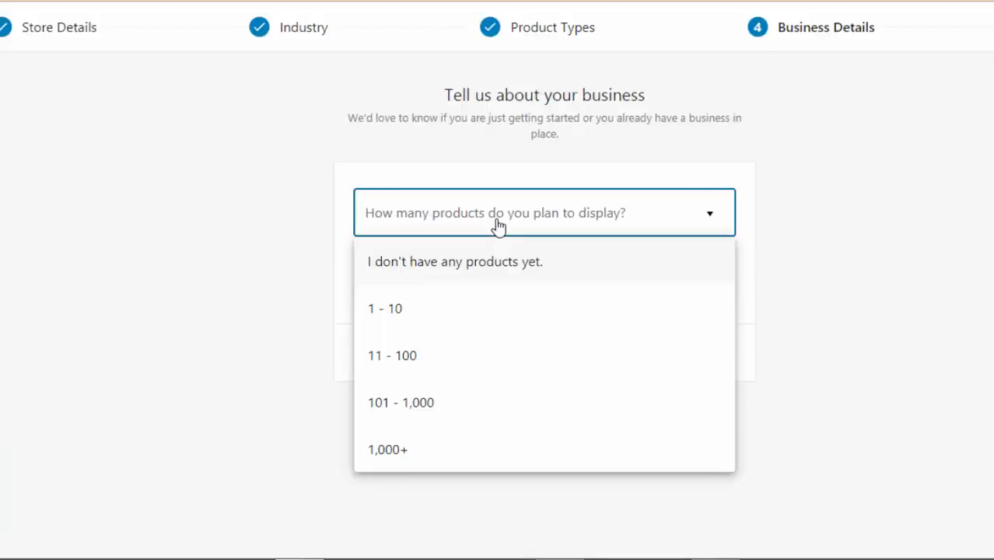
{"action": "left_click", "coordinate": [434, 355]}
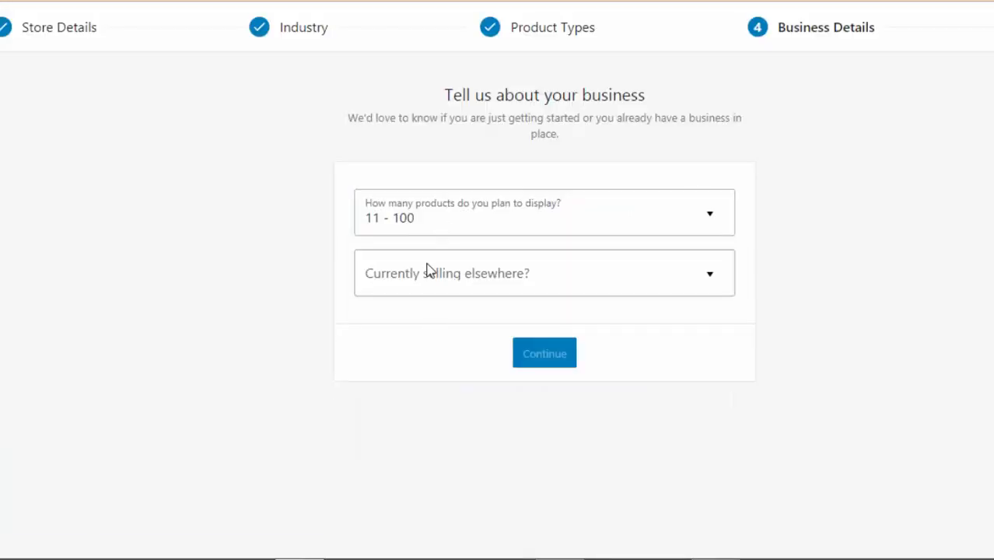
{"action": "left_click", "coordinate": [422, 284]}
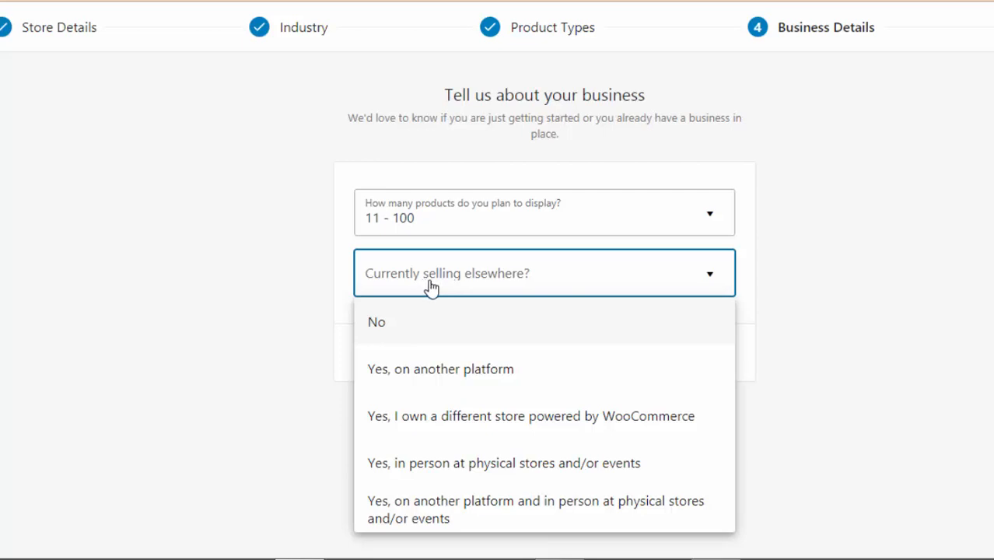
{"action": "left_click", "coordinate": [520, 471]}
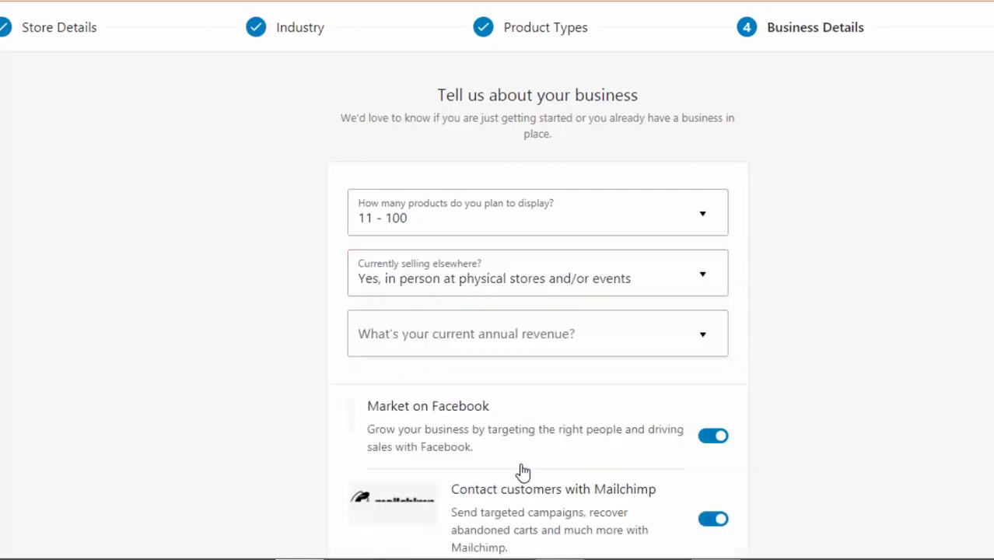
{"action": "left_click", "coordinate": [417, 347]}
{"action": "scroll", "coordinate": [489, 402], "scroll_direction": "down", "scroll_amount": 1}
{"action": "left_click", "coordinate": [483, 319]}
Submit the business details with the Facebook, Mailchimp, Creative Mail and Google Ads extensions left enabled.
{"action": "scroll", "coordinate": [640, 325], "scroll_direction": "down", "scroll_amount": 2}
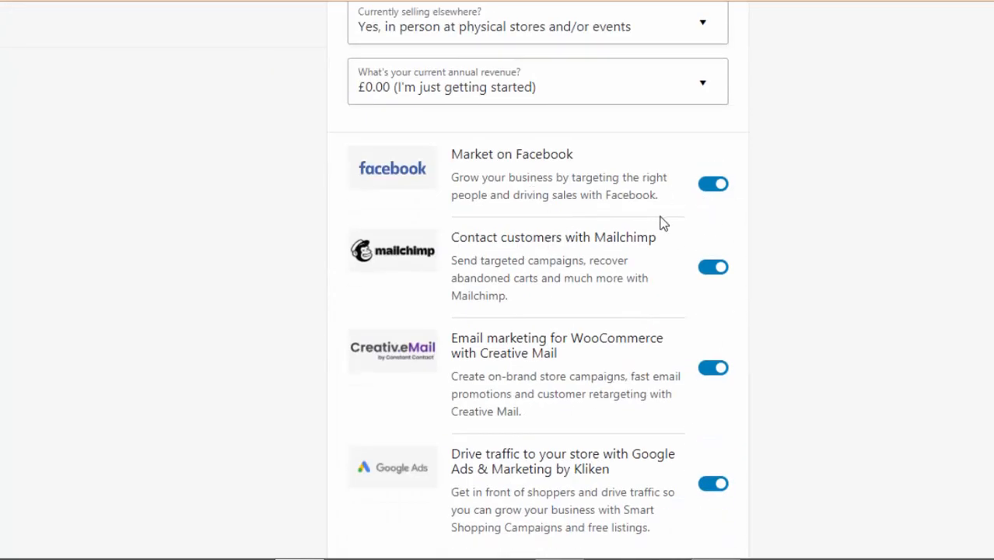
{"action": "scroll", "coordinate": [685, 270], "scroll_direction": "down", "scroll_amount": 1}
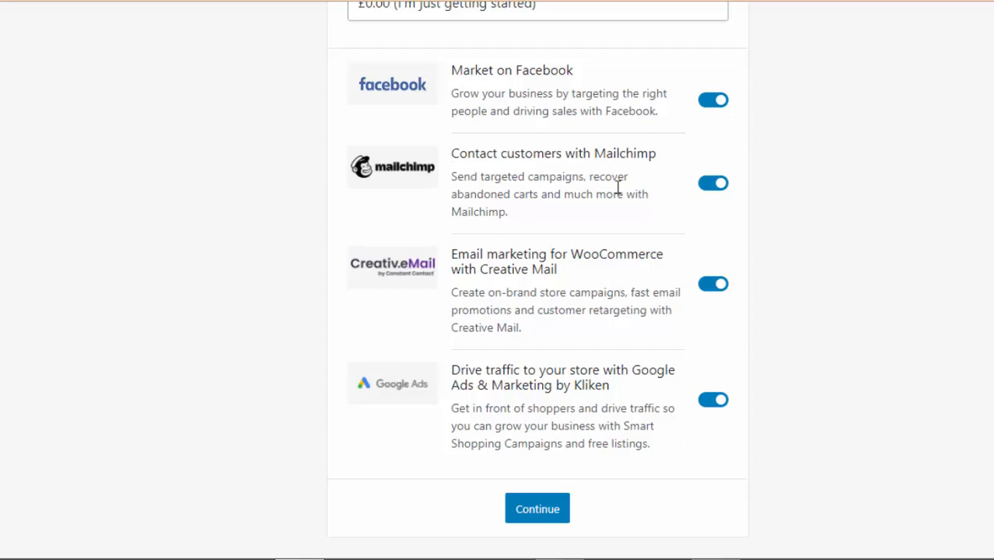
{"action": "left_click", "coordinate": [549, 510]}
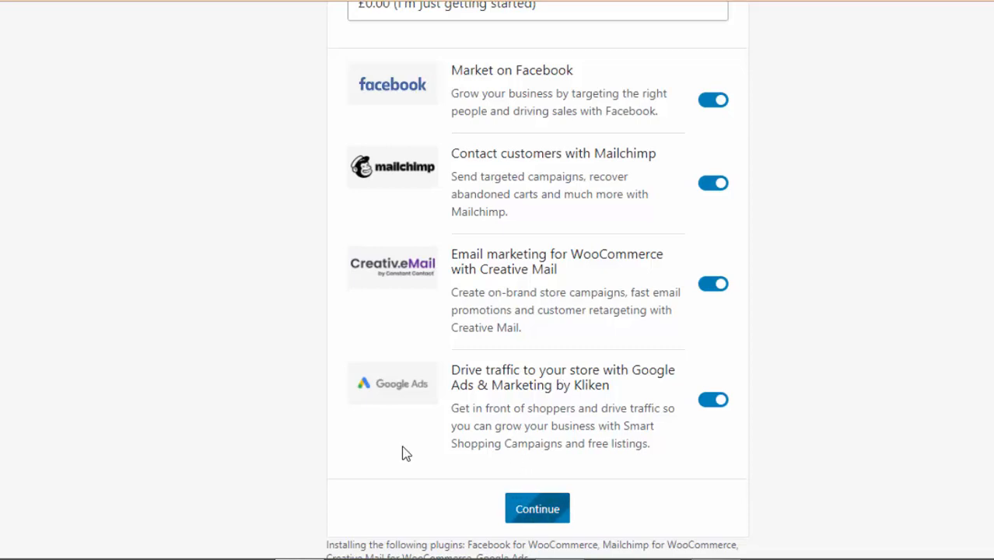
Retry submitting the business details with the Facebook, Mailchimp, Creative Mail and Google Ads extensions.
{"action": "scroll", "coordinate": [403, 447], "scroll_direction": "up", "scroll_amount": 4}
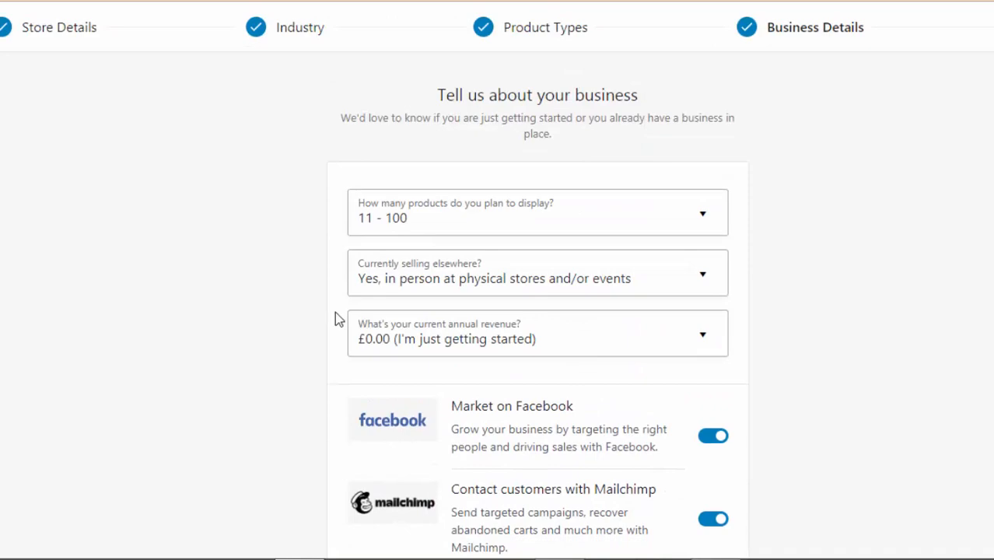
{"action": "scroll", "coordinate": [336, 315], "scroll_direction": "down", "scroll_amount": 4}
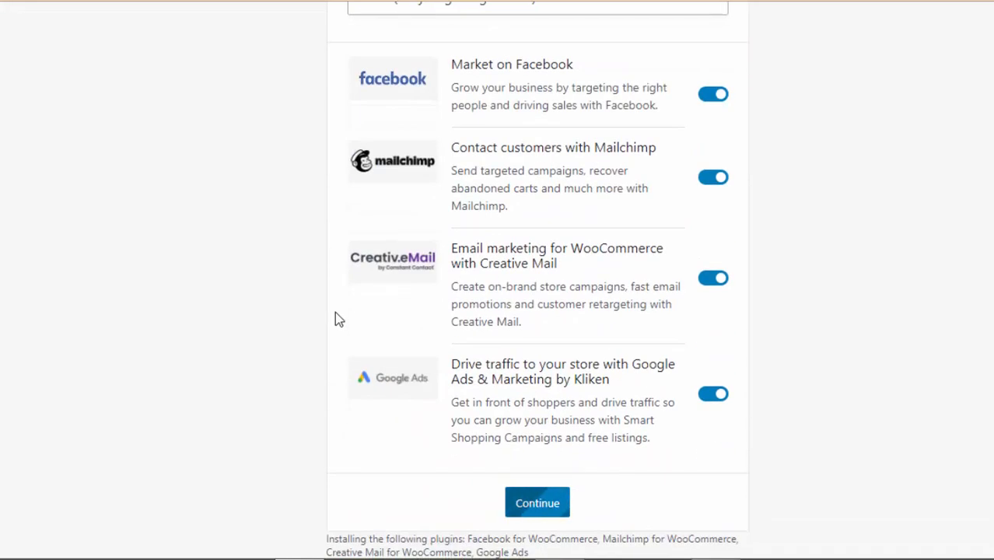
{"action": "scroll", "coordinate": [262, 331], "scroll_direction": "up", "scroll_amount": 4}
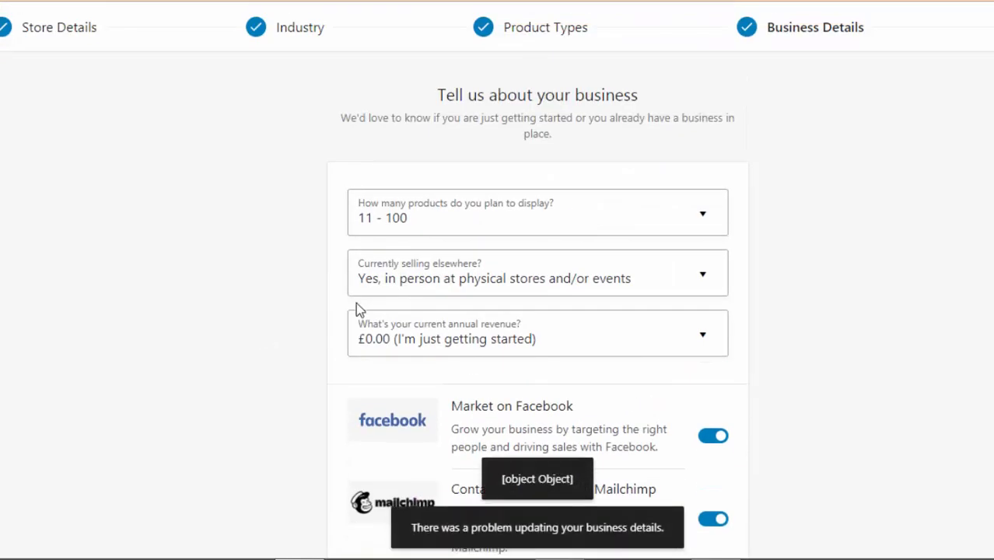
{"action": "scroll", "coordinate": [358, 303], "scroll_direction": "down", "scroll_amount": 5}
{"action": "left_click", "coordinate": [463, 455]}
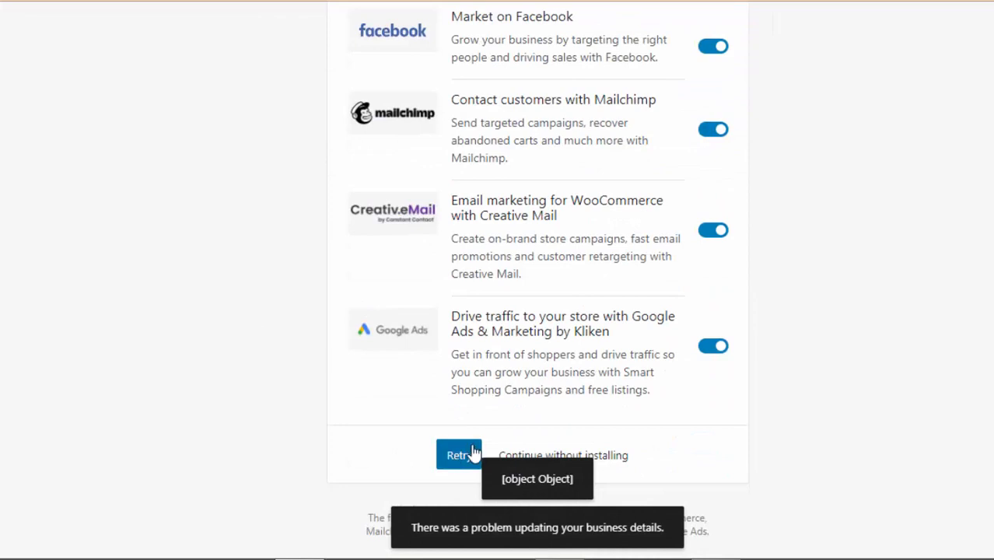
{"action": "scroll", "coordinate": [347, 352], "scroll_direction": "up", "scroll_amount": 4}
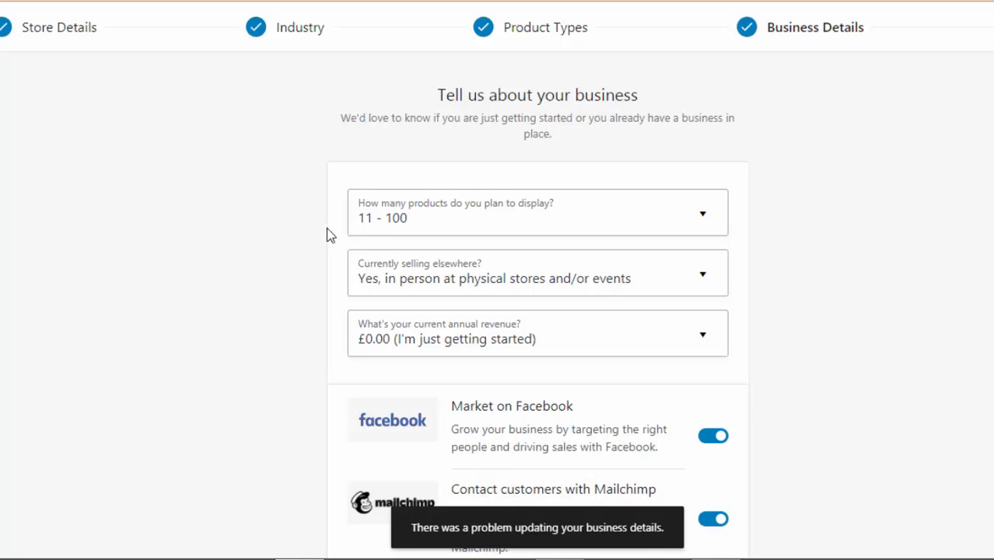
{"action": "scroll", "coordinate": [326, 232], "scroll_direction": "down", "scroll_amount": 4}
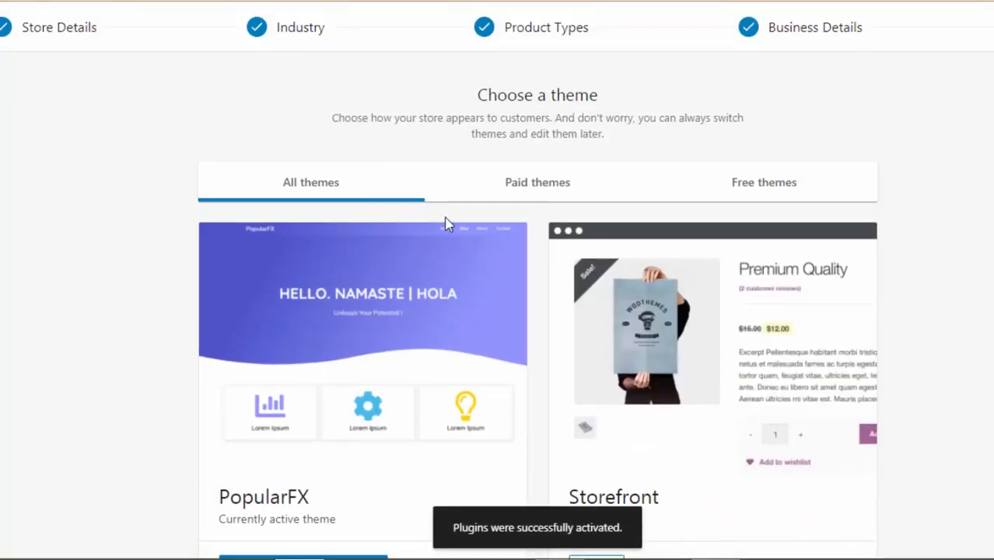
Examine the store themes on offer, first the full catalogue and then only the free ones.
{"action": "scroll", "coordinate": [448, 224], "scroll_direction": "down", "scroll_amount": 3}
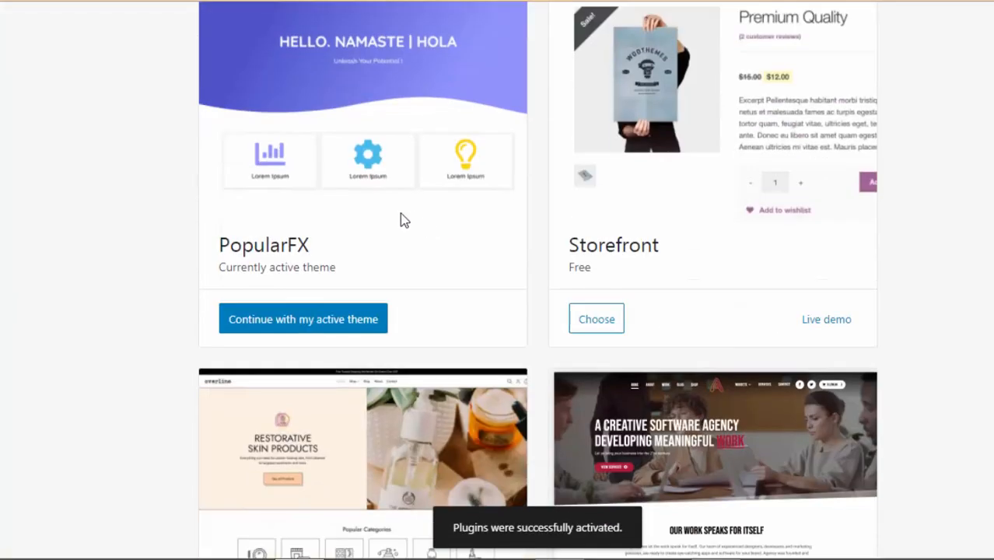
{"action": "scroll", "coordinate": [400, 217], "scroll_direction": "up", "scroll_amount": 3}
{"action": "scroll", "coordinate": [426, 229], "scroll_direction": "down", "scroll_amount": 4}
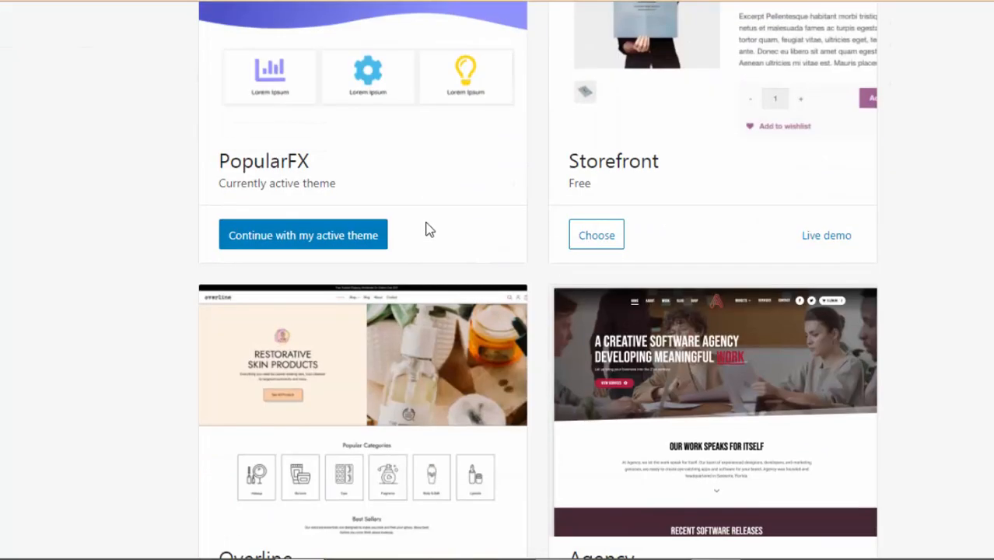
{"action": "scroll", "coordinate": [428, 228], "scroll_direction": "down", "scroll_amount": 8}
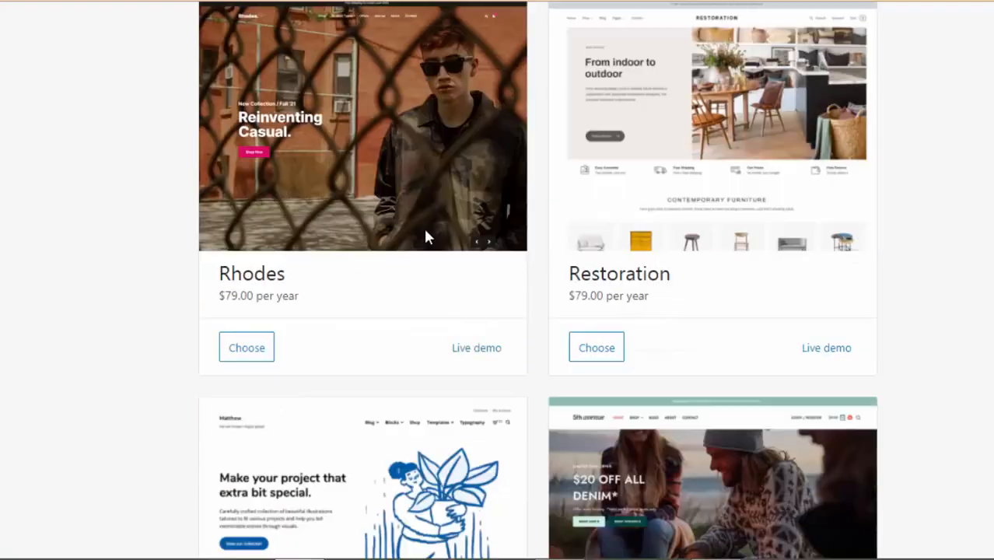
{"action": "scroll", "coordinate": [426, 231], "scroll_direction": "up", "scroll_amount": 10}
{"action": "scroll", "coordinate": [311, 249], "scroll_direction": "down", "scroll_amount": 3}
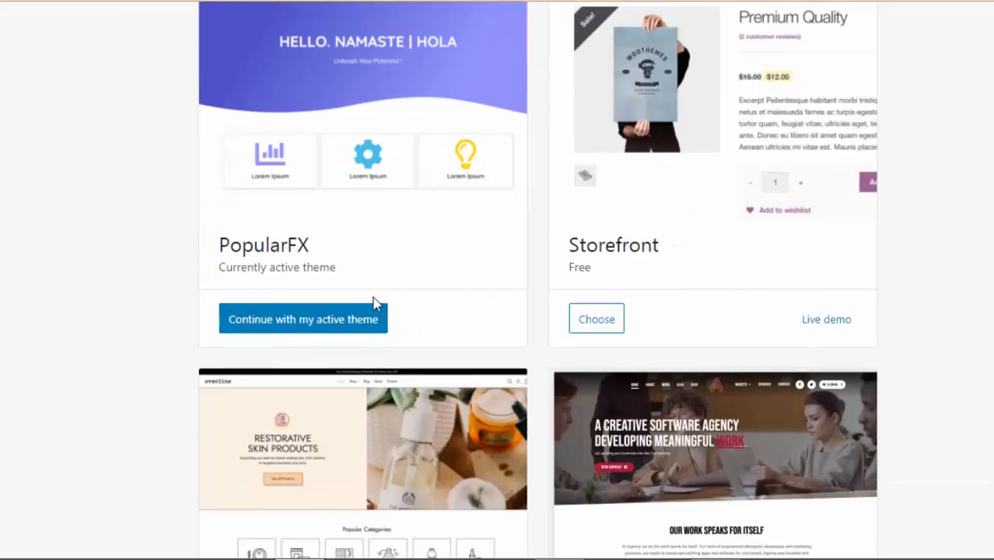
{"action": "scroll", "coordinate": [375, 300], "scroll_direction": "up", "scroll_amount": 2}
{"action": "left_click", "coordinate": [802, 98]}
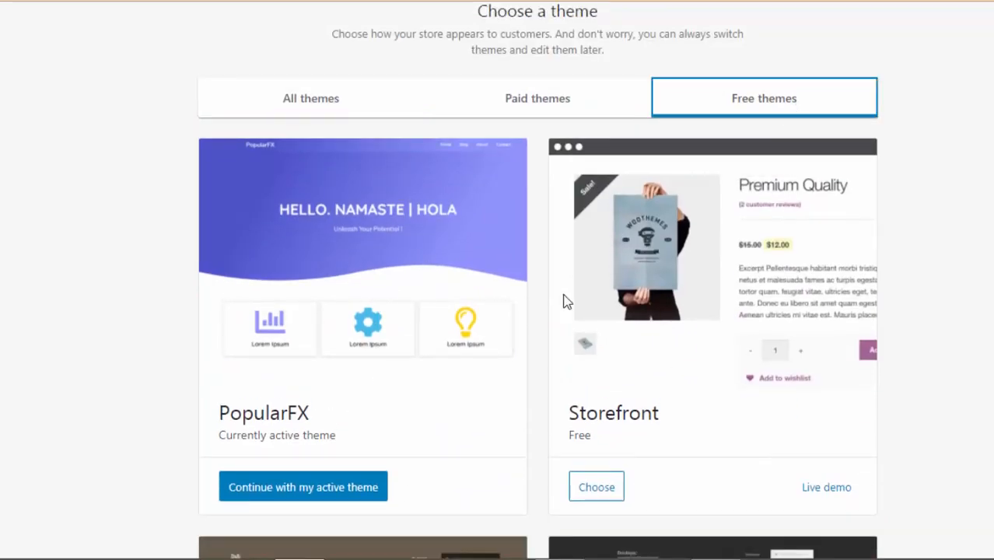
{"action": "scroll", "coordinate": [568, 301], "scroll_direction": "down", "scroll_amount": 9}
{"action": "scroll", "coordinate": [567, 296], "scroll_direction": "up", "scroll_amount": 10}
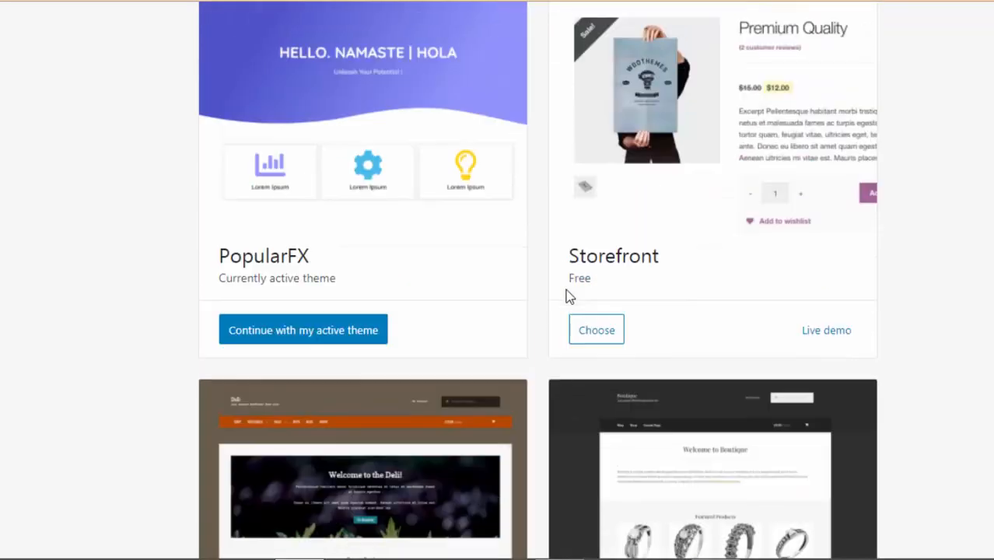
Return to the full theme catalogue and skip the theme choice.
{"action": "left_click", "coordinate": [331, 195]}
{"action": "scroll", "coordinate": [412, 233], "scroll_direction": "down", "scroll_amount": 20}
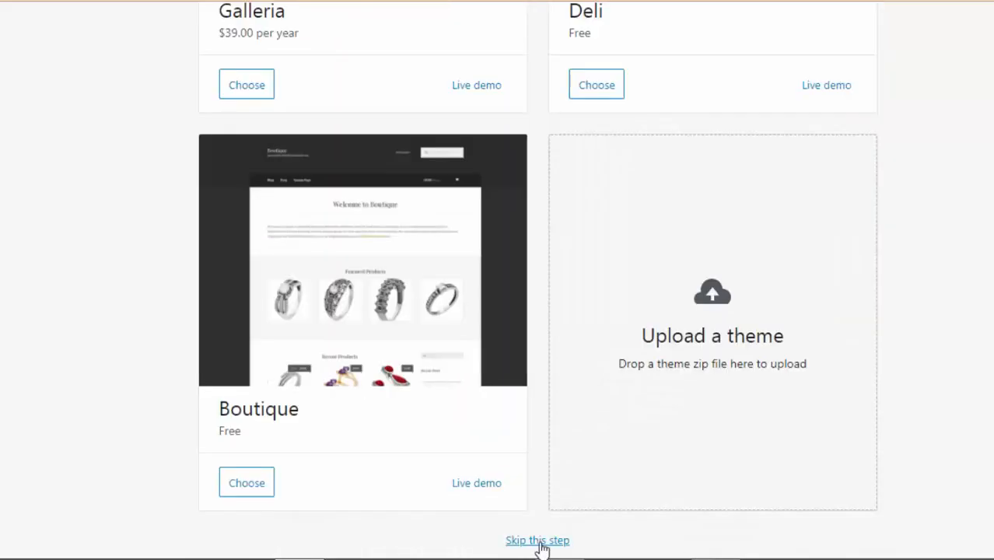
{"action": "left_click", "coordinate": [538, 540]}
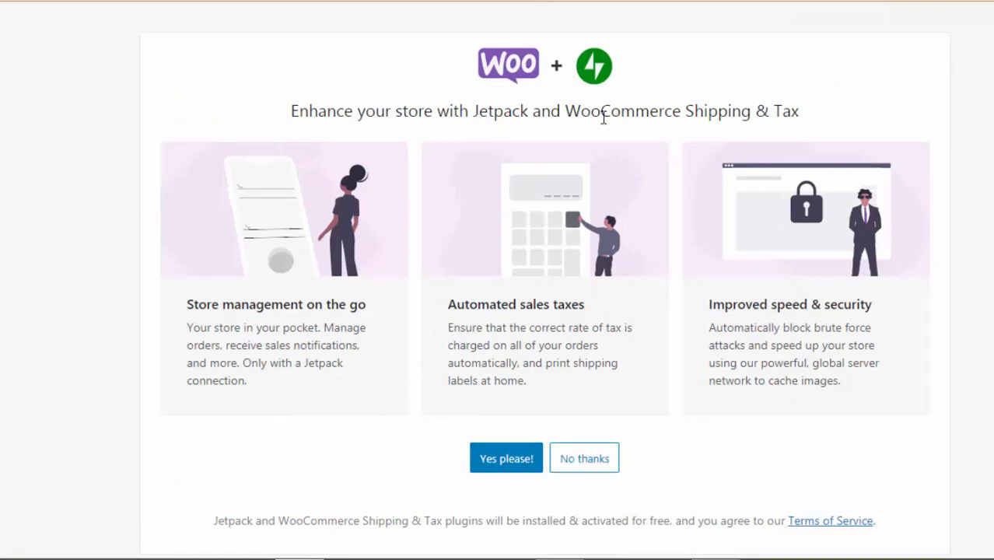
Accept installing Jetpack and WooCommerce Shipping & Tax, and go through the store's welcome introduction to its end.
{"action": "left_click", "coordinate": [502, 465]}
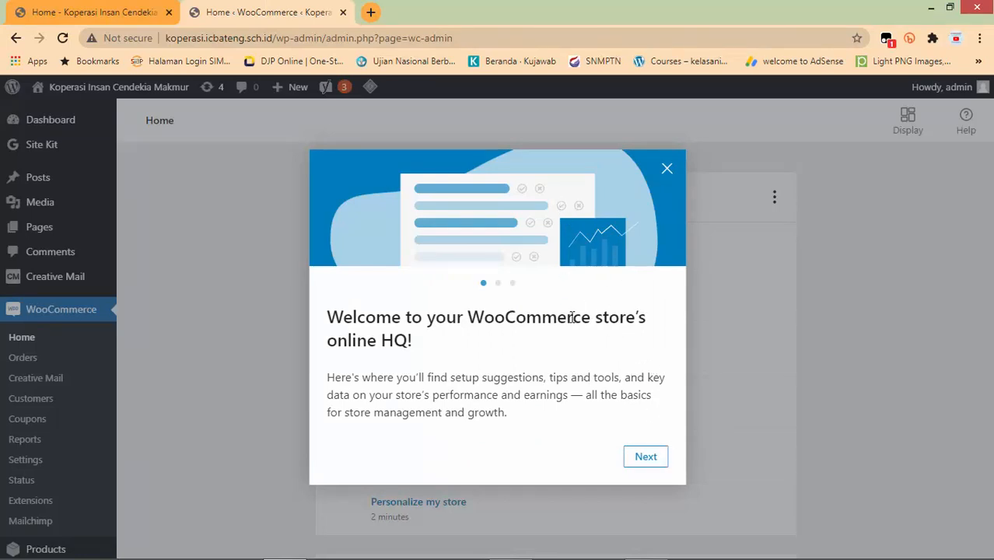
{"action": "left_click", "coordinate": [647, 457]}
{"action": "left_click", "coordinate": [647, 457]}
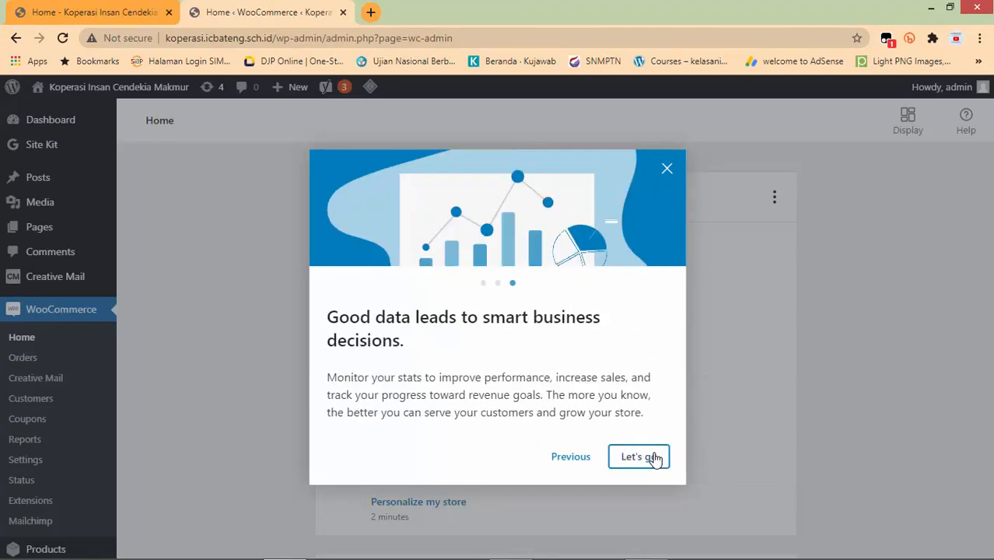
{"action": "left_click", "coordinate": [652, 457]}
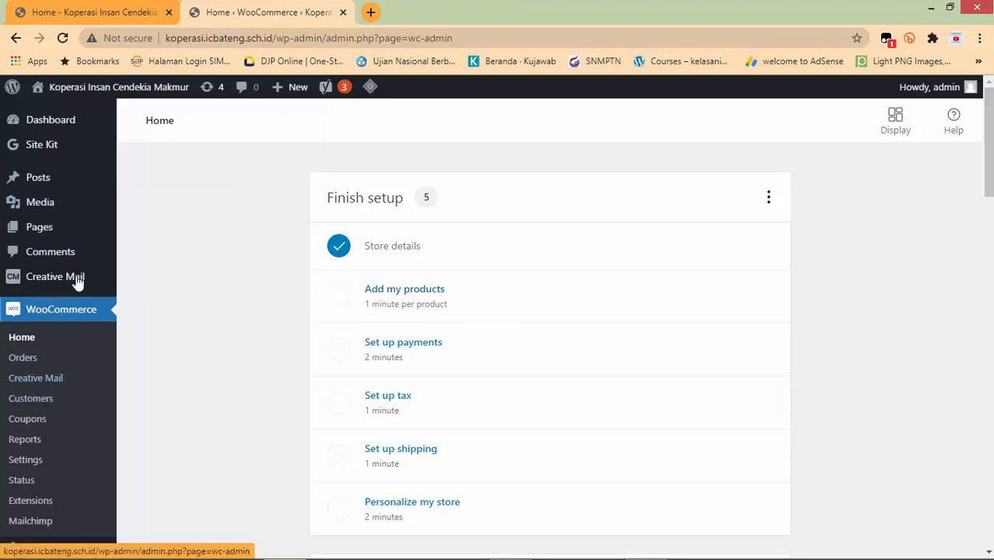
Look over the store's remaining setup tasks and its product list.
{"action": "scroll", "coordinate": [78, 319], "scroll_direction": "down", "scroll_amount": 3}
{"action": "scroll", "coordinate": [47, 241], "scroll_direction": "up", "scroll_amount": 2}
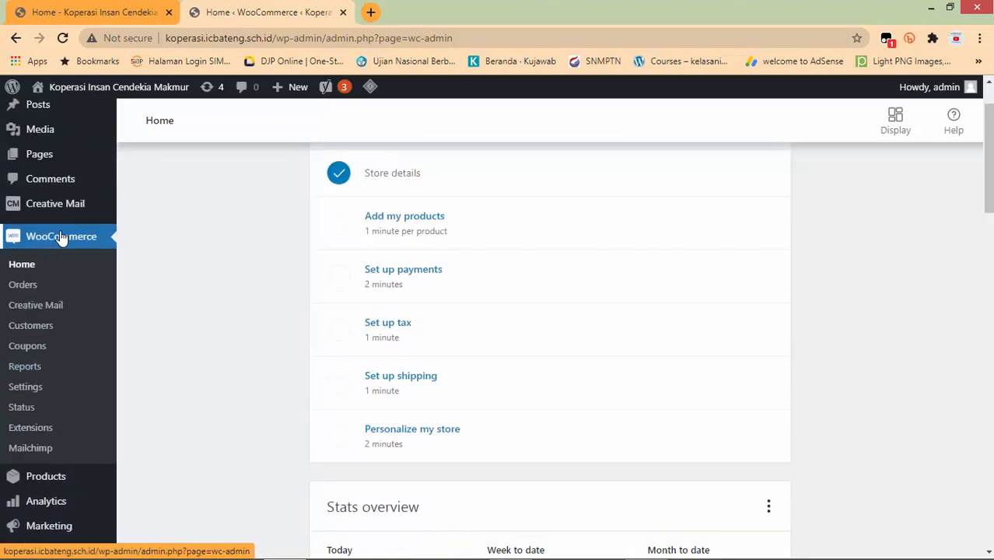
{"action": "mouse_move", "coordinate": [27, 476]}
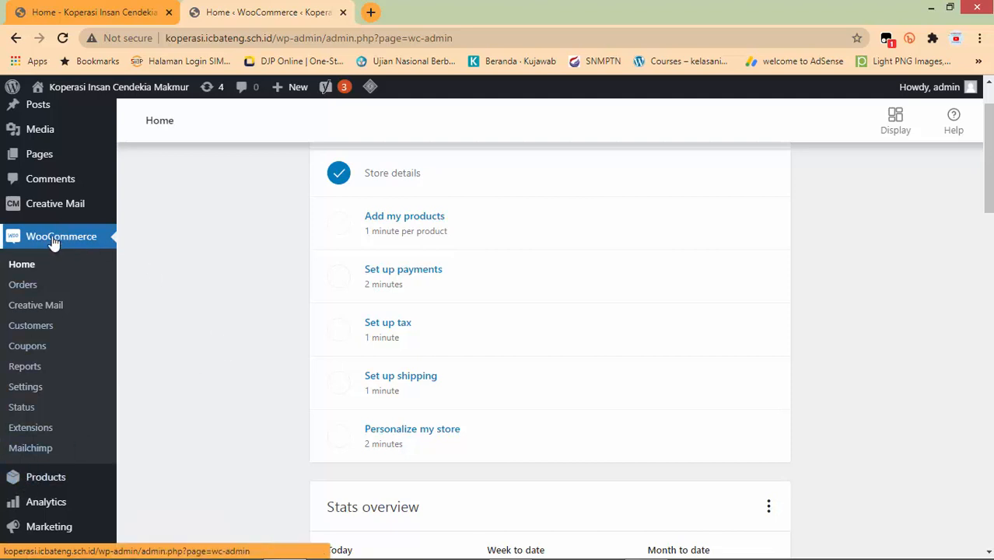
{"action": "left_click", "coordinate": [42, 487]}
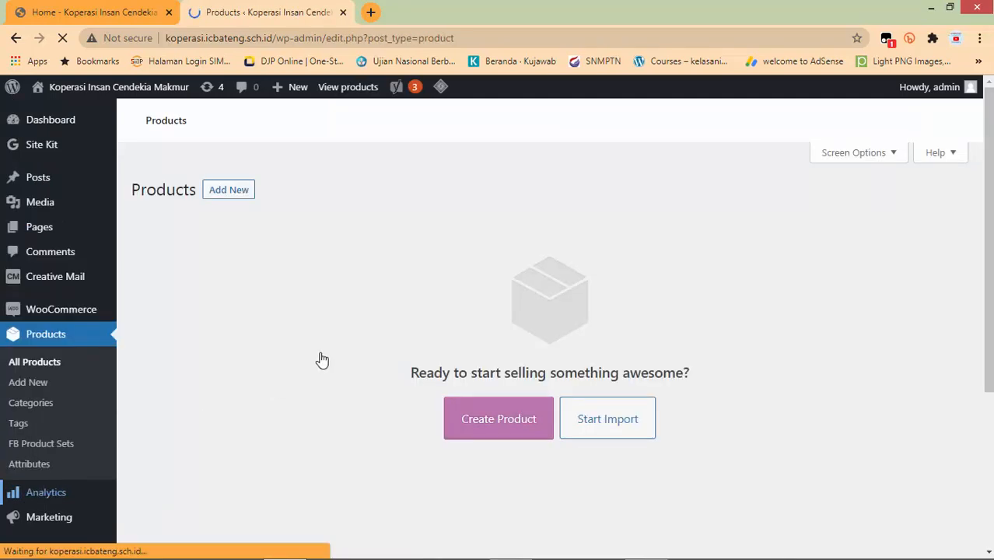
{"action": "scroll", "coordinate": [335, 350], "scroll_direction": "down", "scroll_amount": 3}
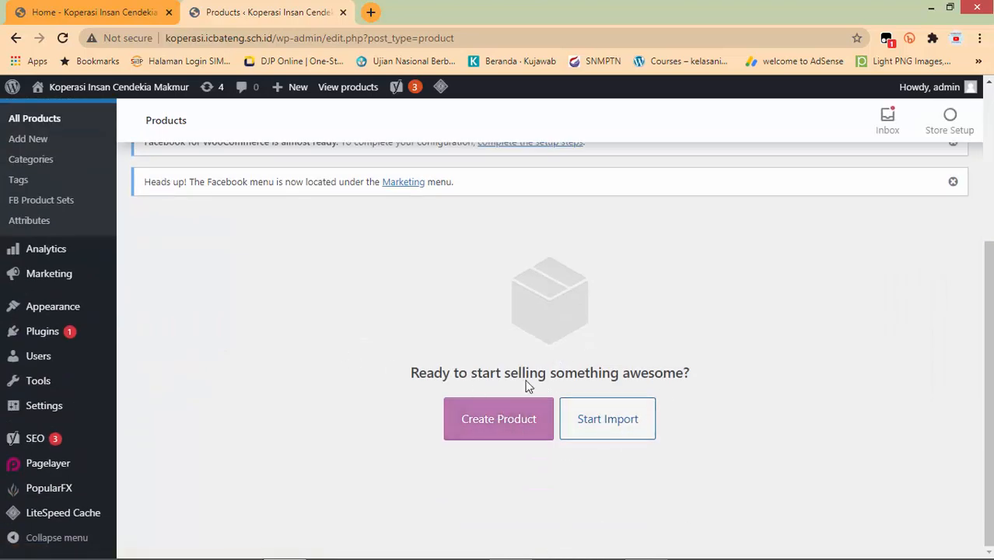
{"action": "scroll", "coordinate": [40, 314], "scroll_direction": "up", "scroll_amount": 2}
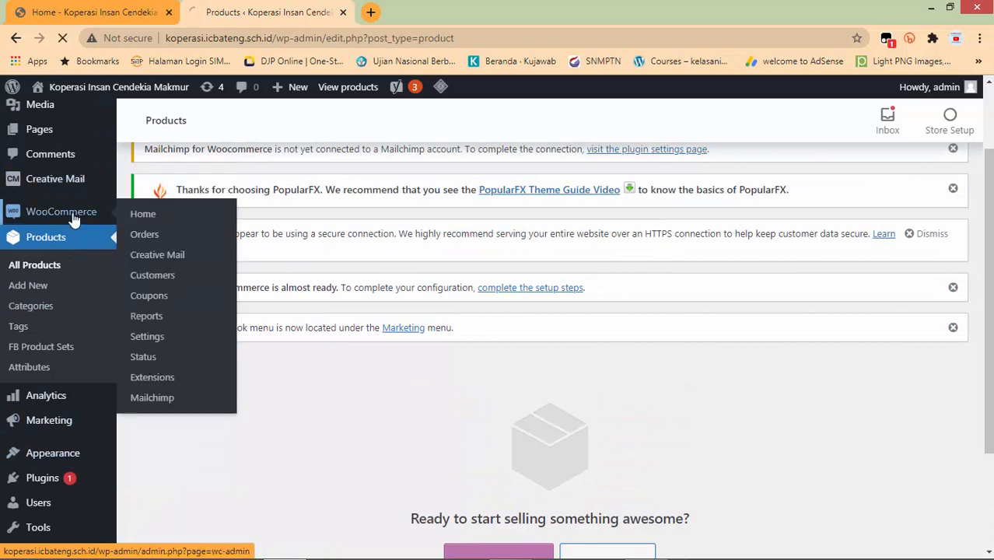
Start adding a product manually through the Add my products task on the WooCommerce home page.
{"action": "left_click", "coordinate": [74, 220]}
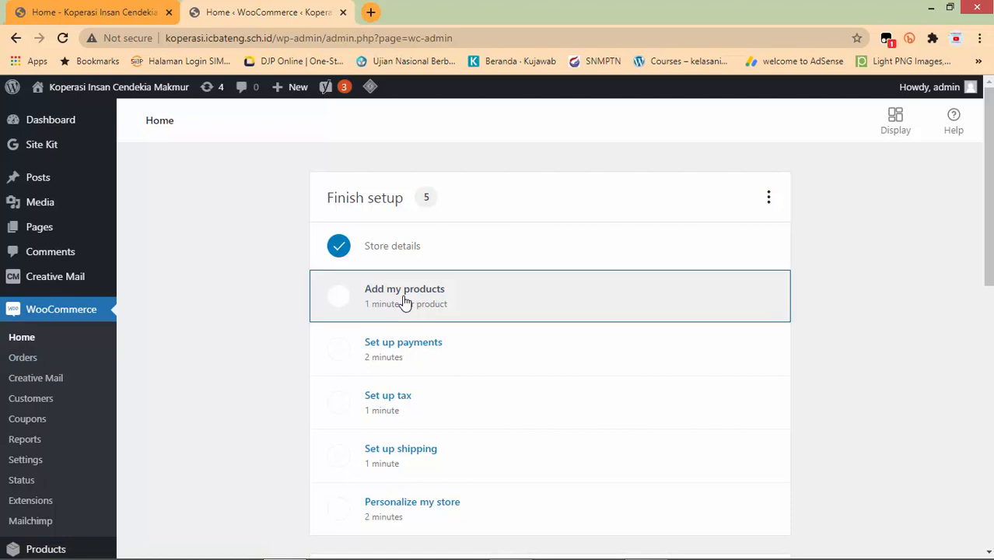
{"action": "left_click", "coordinate": [404, 303]}
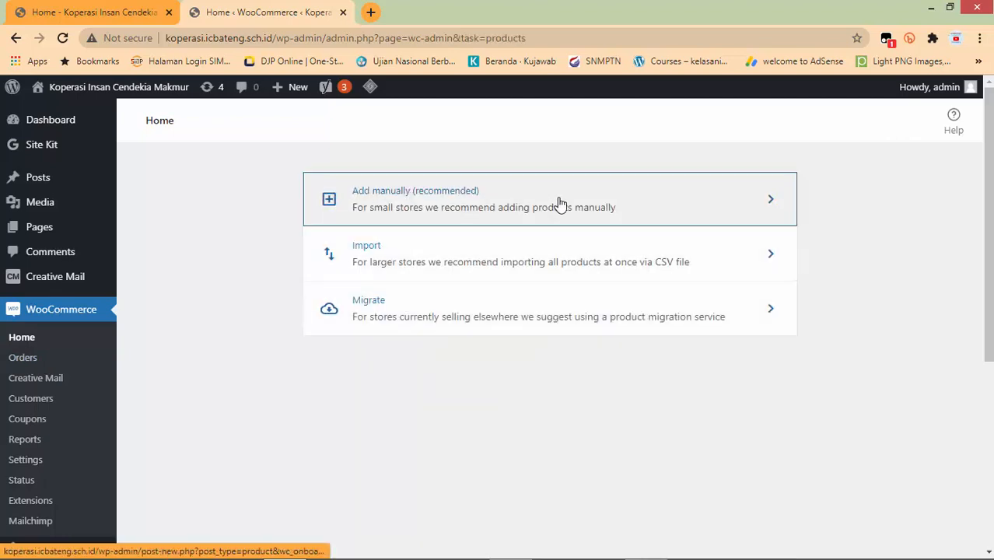
{"action": "left_click", "coordinate": [559, 204]}
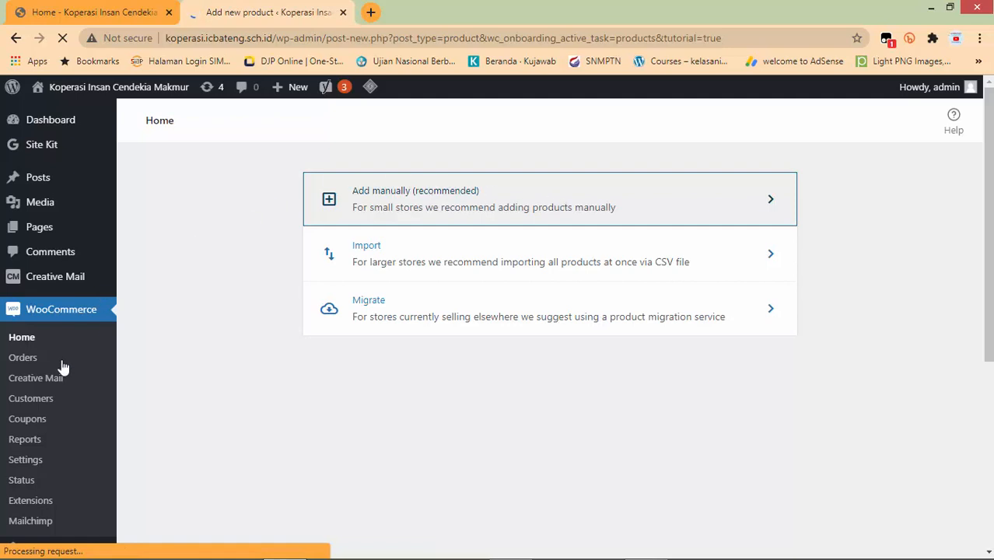
Name the new product Mie Ayam Bangka.
{"action": "scroll", "coordinate": [64, 366], "scroll_direction": "down", "scroll_amount": 2}
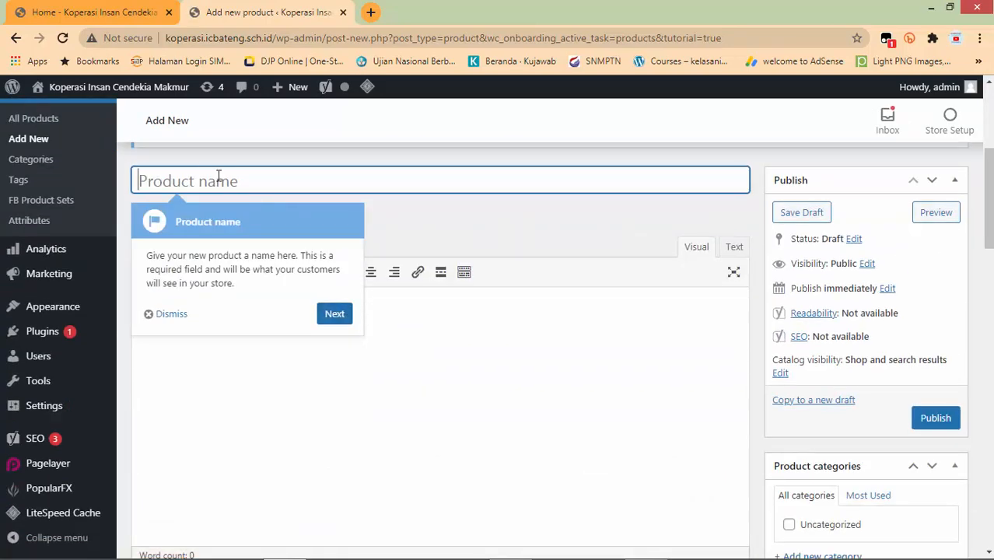
{"action": "type", "text": "Mie"}
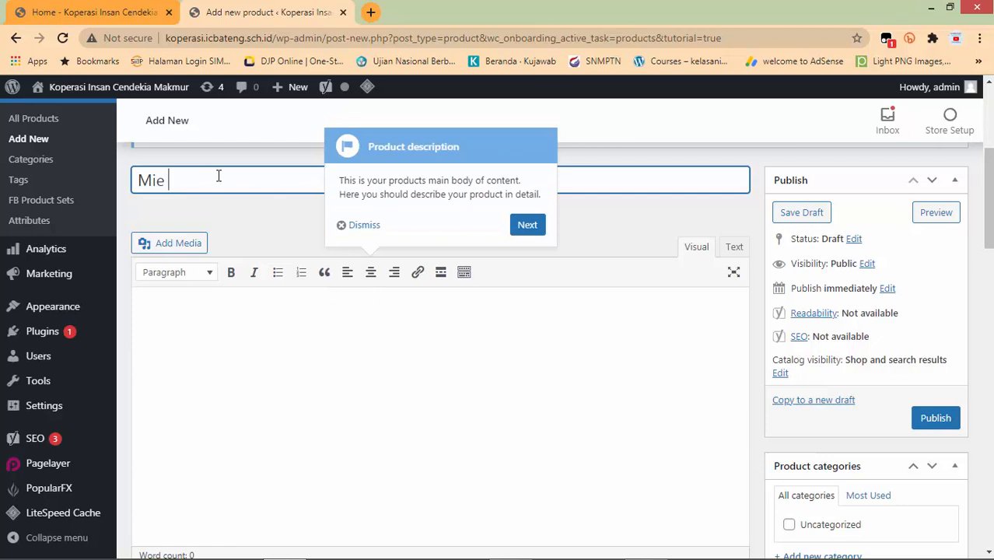
{"action": "type", "text": " Ayam Bangka"}
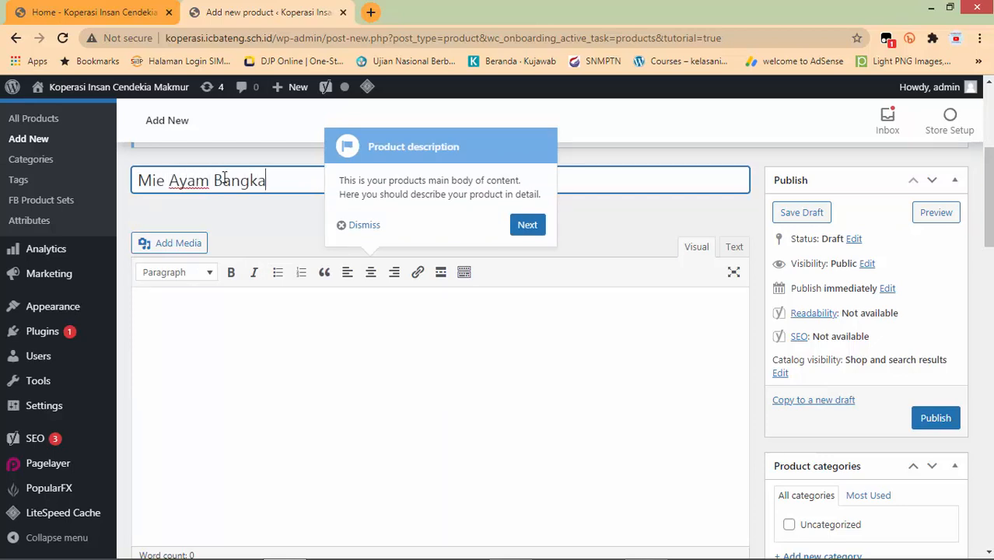
Write the product description "Mie ayam asli bangka dengan resep warisan. Cobain deh, asli ketagihan!".
{"action": "left_click", "coordinate": [309, 391]}
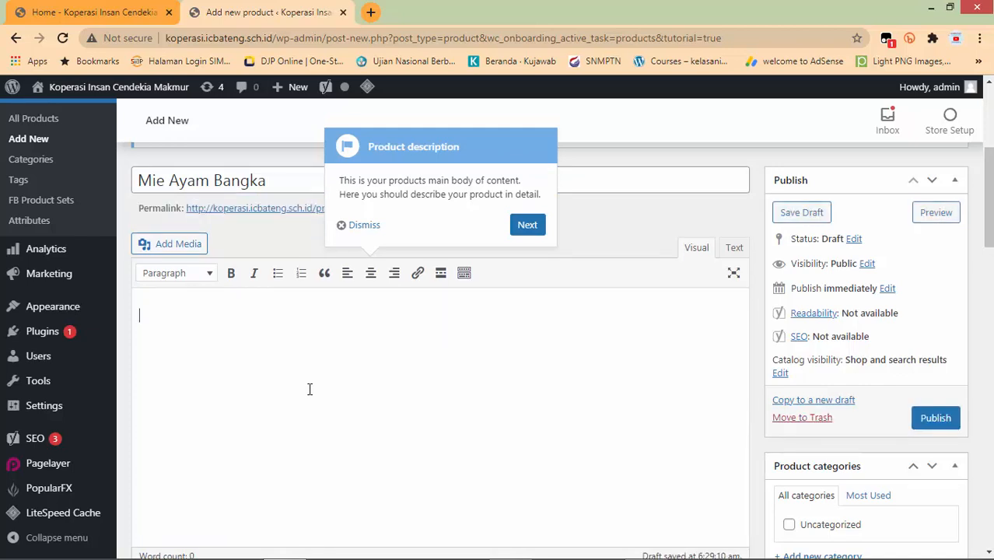
{"action": "type", "text": "Mia"}
{"action": "key", "text": "BackSpace"}
{"action": "key", "text": "BackSpace"}
{"action": "type", "text": "e ayam asli bangka deng"}
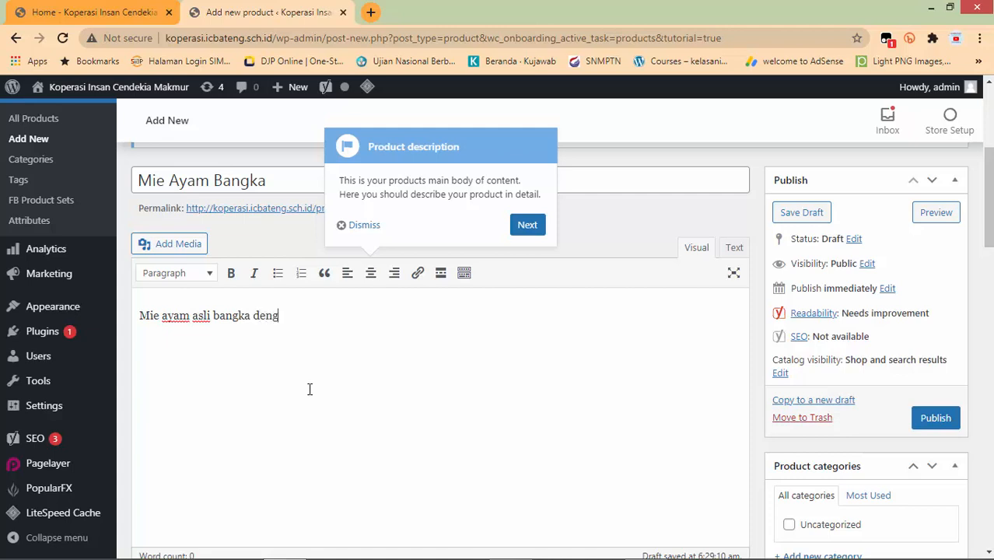
{"action": "type", "text": "an"}
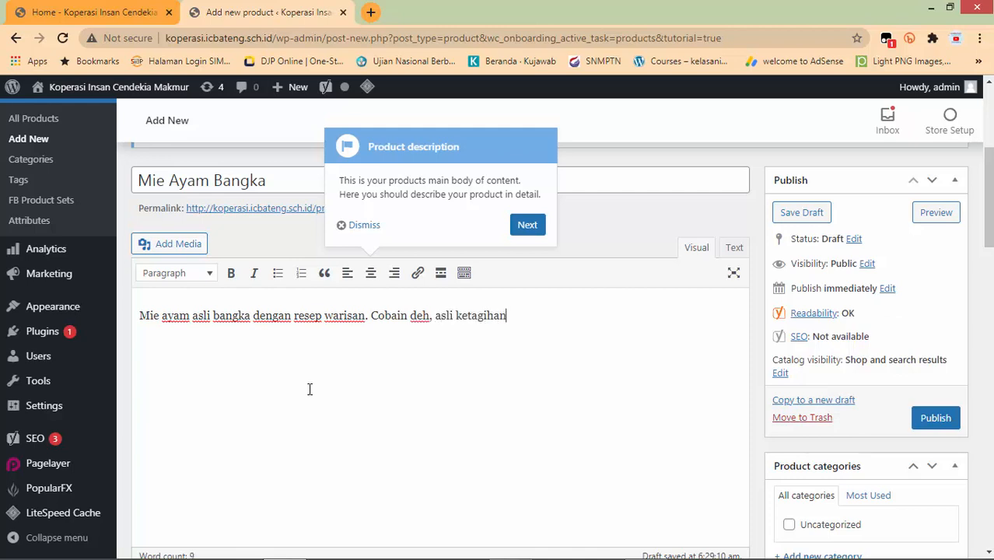
{"action": "type", "text": "!"}
Look over the Yoast SEO settings and the Product data section of the new product form.
{"action": "scroll", "coordinate": [421, 381], "scroll_direction": "down", "scroll_amount": 5}
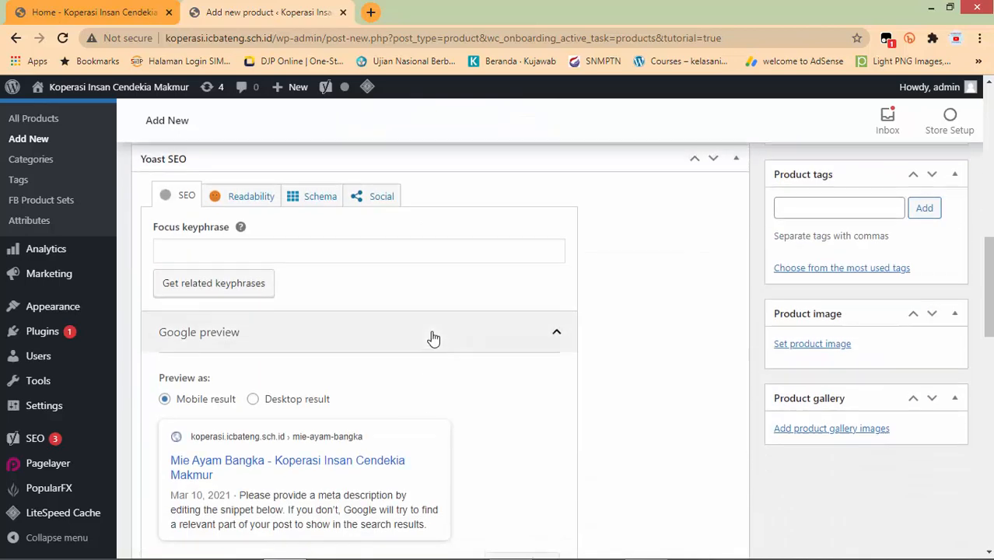
{"action": "scroll", "coordinate": [432, 335], "scroll_direction": "up", "scroll_amount": 4}
{"action": "scroll", "coordinate": [433, 335], "scroll_direction": "down", "scroll_amount": 4}
{"action": "scroll", "coordinate": [433, 338], "scroll_direction": "up", "scroll_amount": 2}
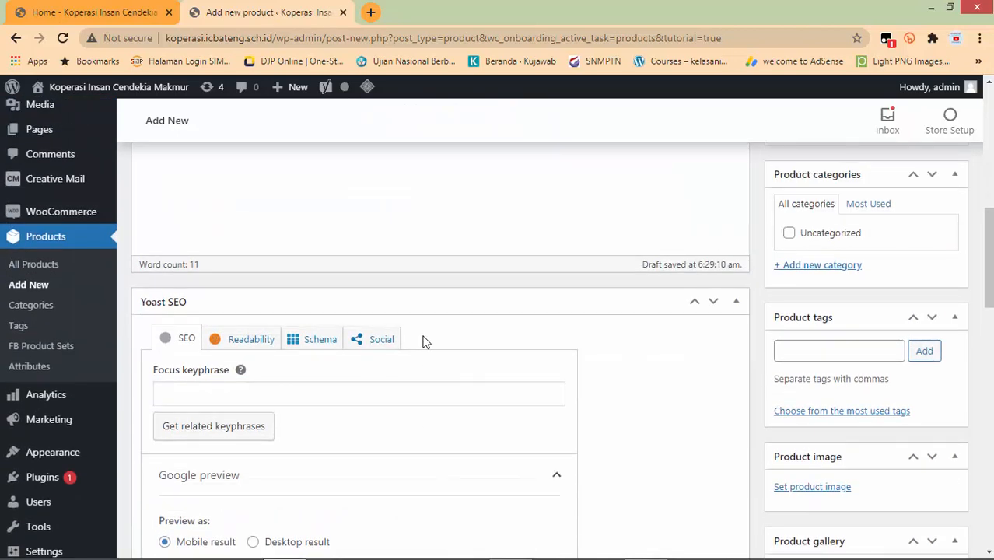
{"action": "scroll", "coordinate": [422, 341], "scroll_direction": "down", "scroll_amount": 5}
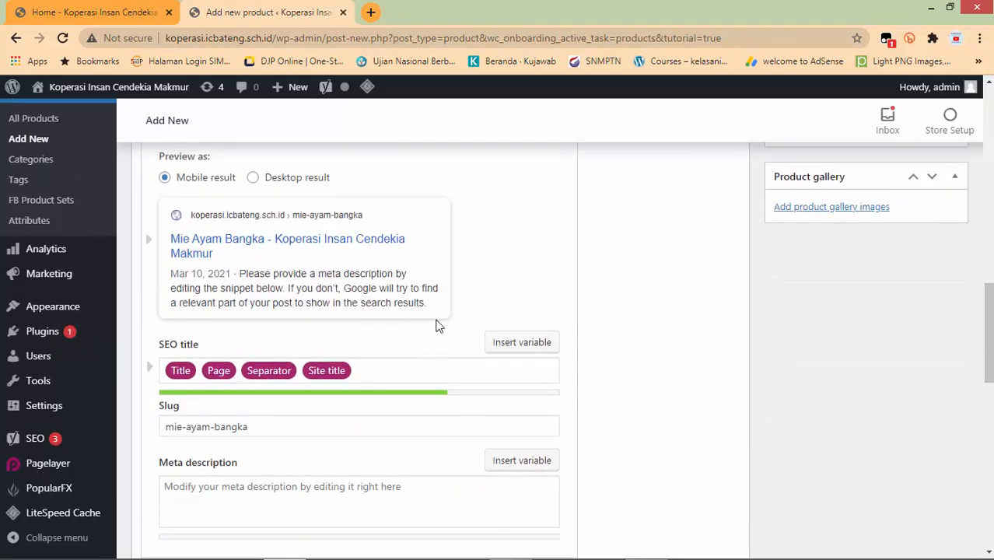
{"action": "scroll", "coordinate": [436, 326], "scroll_direction": "down", "scroll_amount": 5}
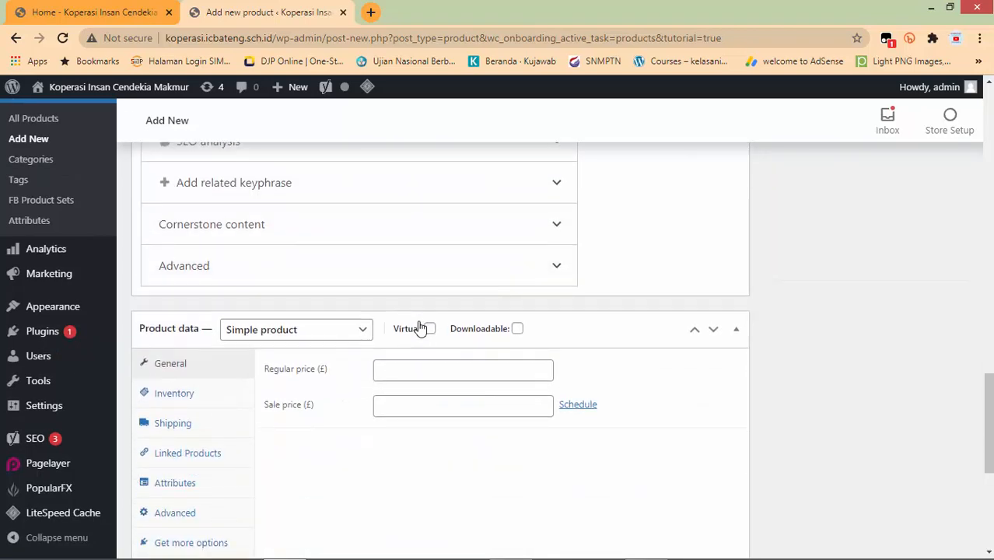
{"action": "scroll", "coordinate": [280, 382], "scroll_direction": "down", "scroll_amount": 1}
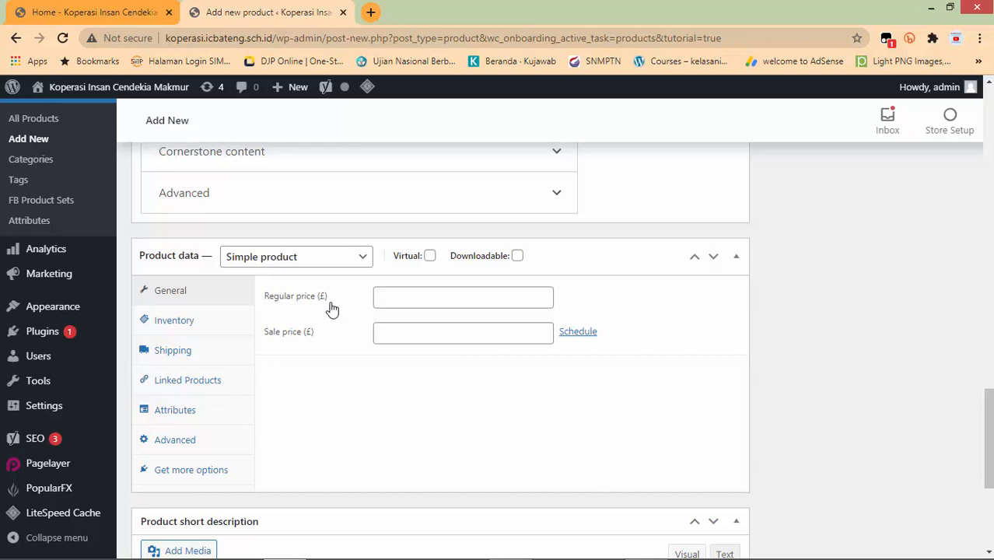
{"action": "scroll", "coordinate": [330, 310], "scroll_direction": "down", "scroll_amount": 1}
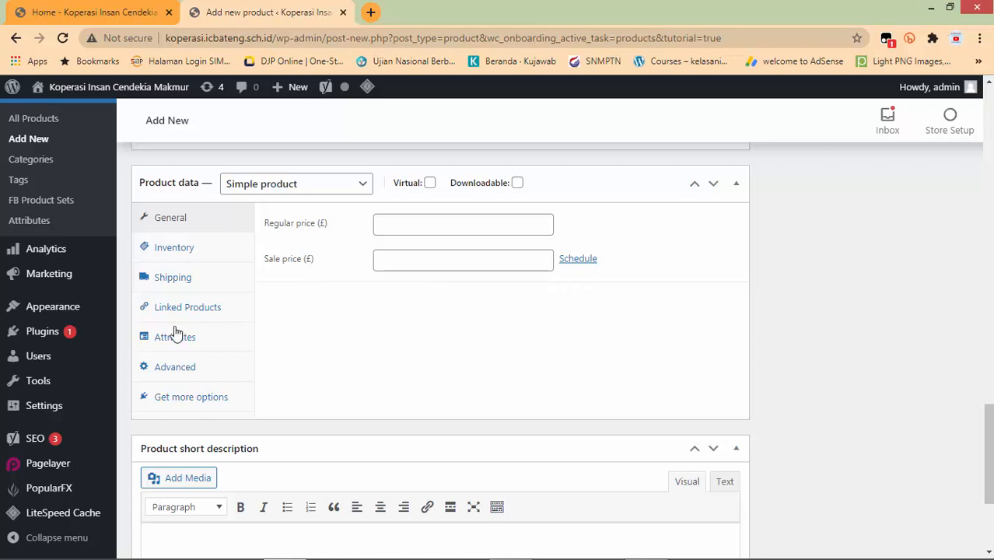
{"action": "mouse_move", "coordinate": [50, 391]}
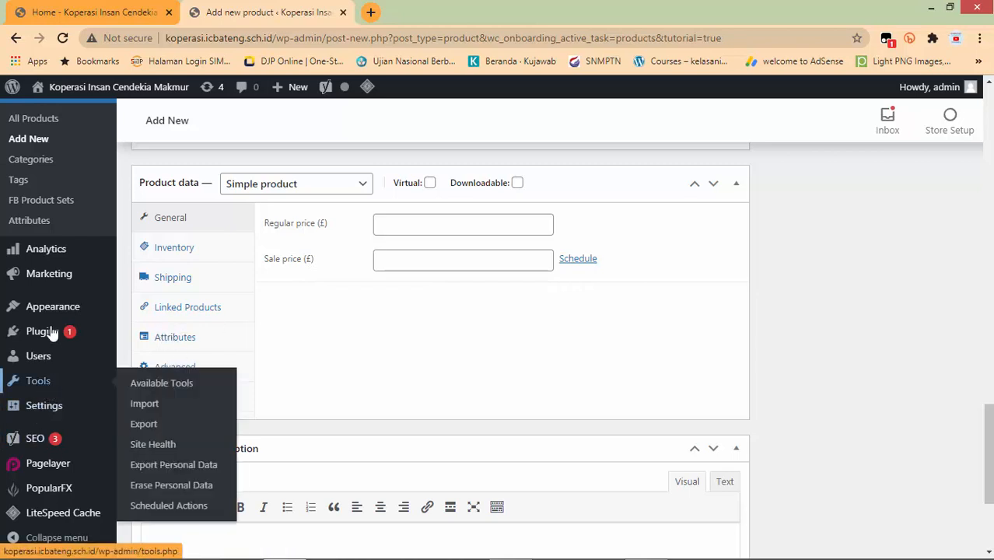
{"action": "scroll", "coordinate": [52, 220], "scroll_direction": "up", "scroll_amount": 2}
{"action": "scroll", "coordinate": [53, 220], "scroll_direction": "up", "scroll_amount": 1}
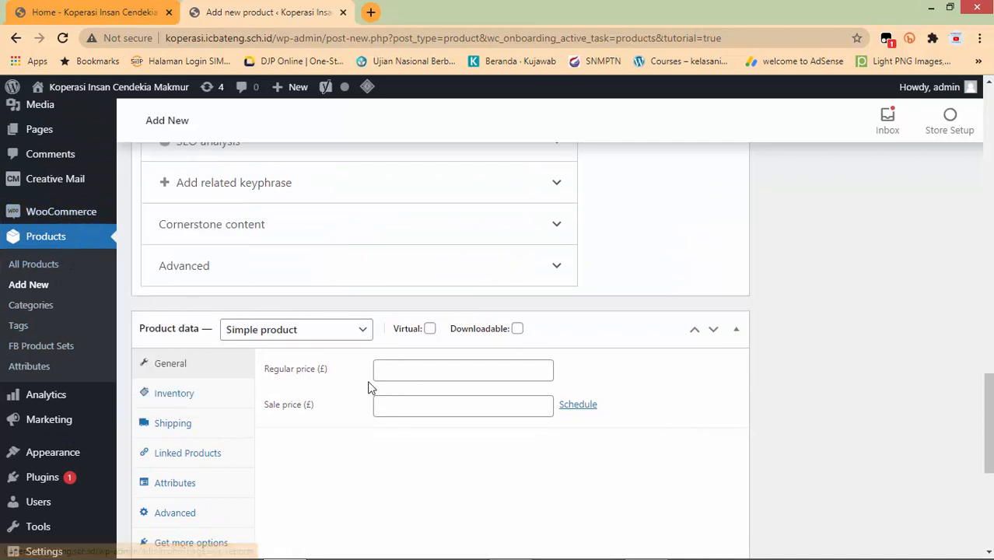
Set the product's regular price to 11000 and check the explanations of the Virtual and Downloadable options.
{"action": "left_click", "coordinate": [433, 372]}
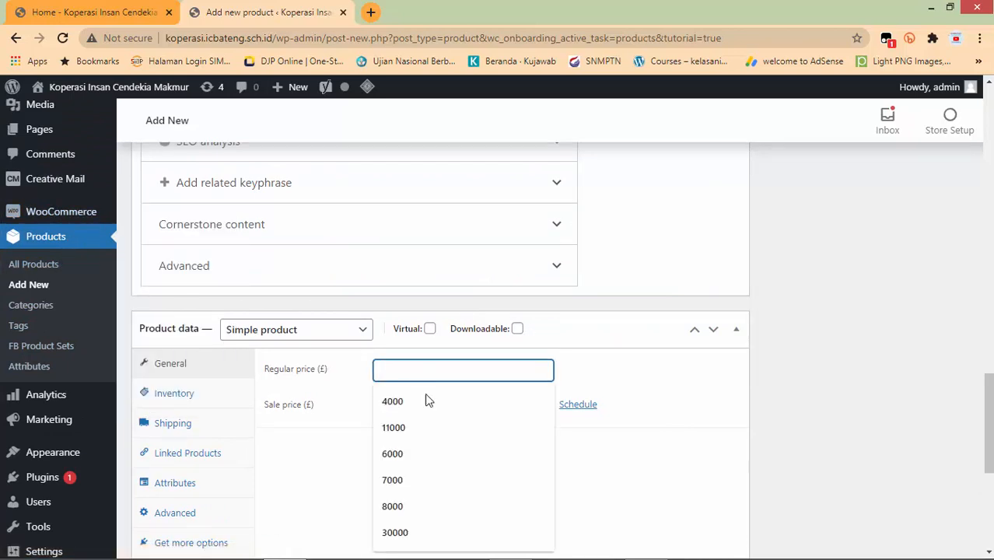
{"action": "left_click", "coordinate": [408, 426]}
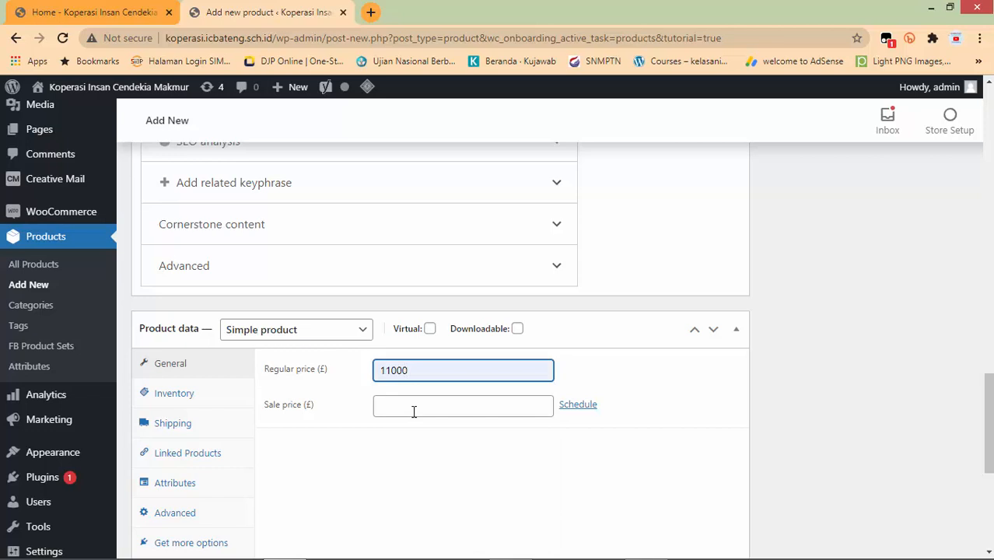
{"action": "left_click", "coordinate": [414, 409]}
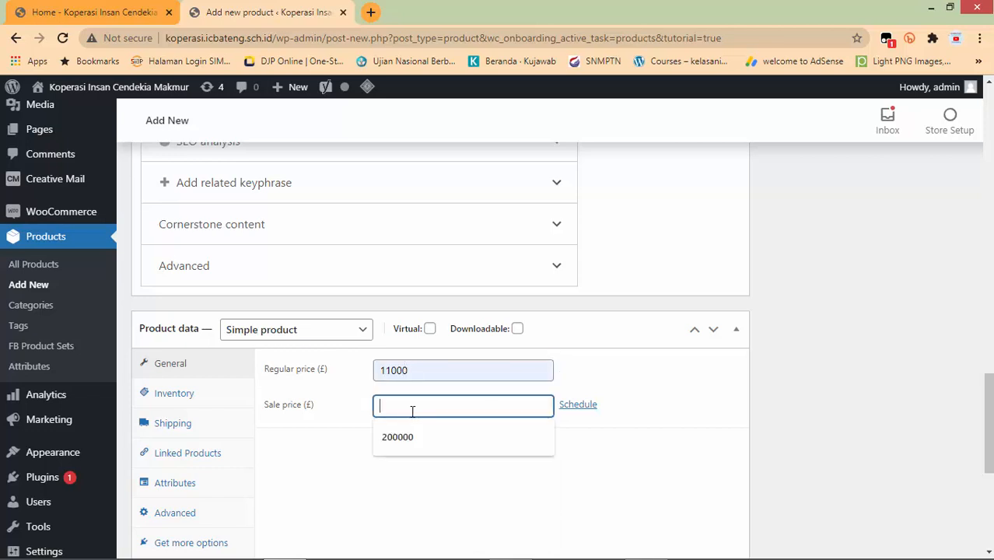
{"action": "left_click", "coordinate": [315, 464]}
{"action": "scroll", "coordinate": [320, 435], "scroll_direction": "down", "scroll_amount": 1}
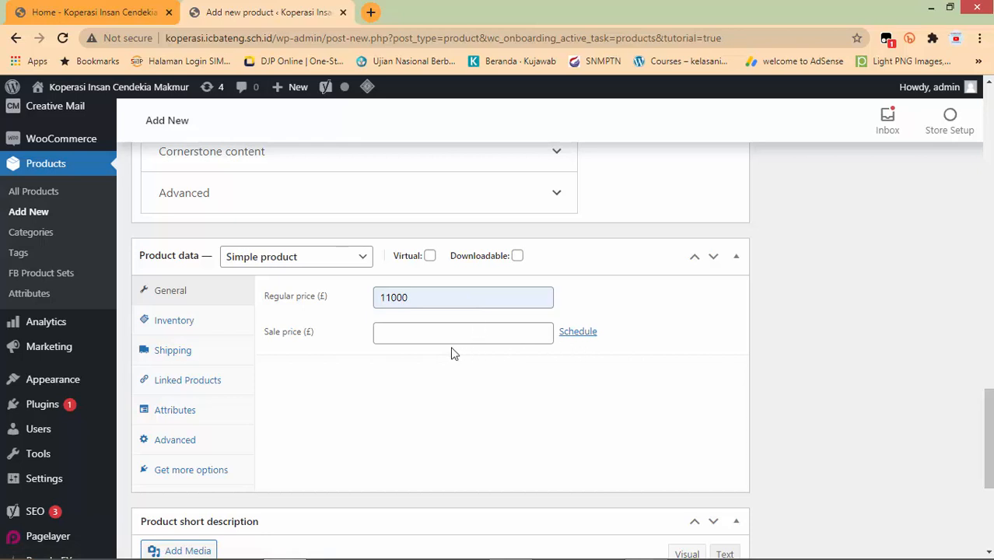
{"action": "mouse_move", "coordinate": [417, 253]}
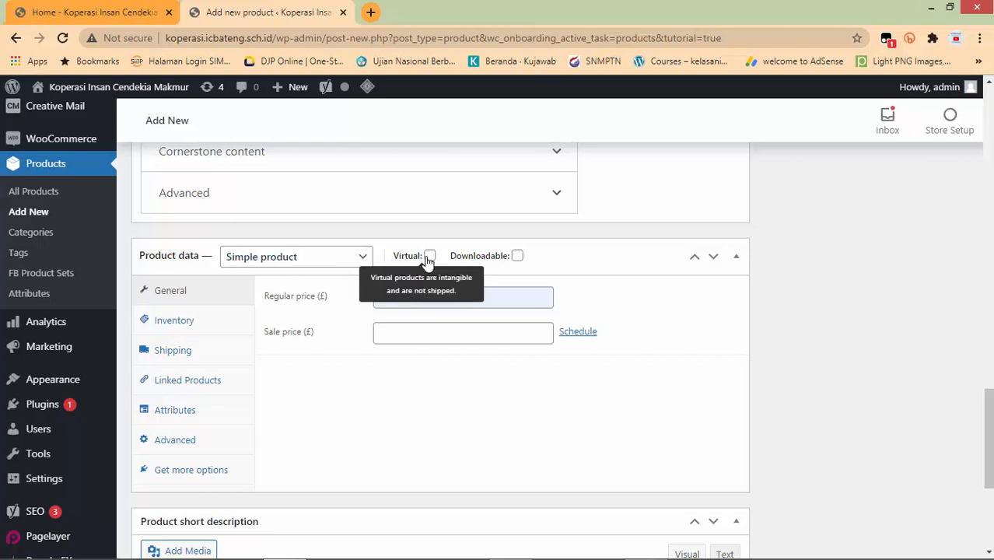
{"action": "mouse_move", "coordinate": [491, 262]}
{"action": "type", "text": "11000"}
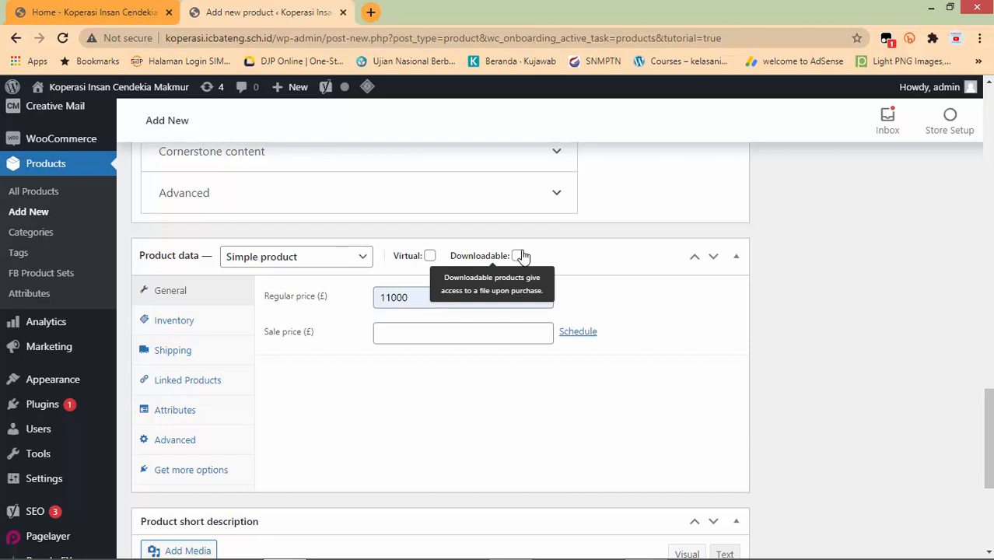
Copy the main product description text into the product short description.
{"action": "scroll", "coordinate": [399, 362], "scroll_direction": "down", "scroll_amount": 4}
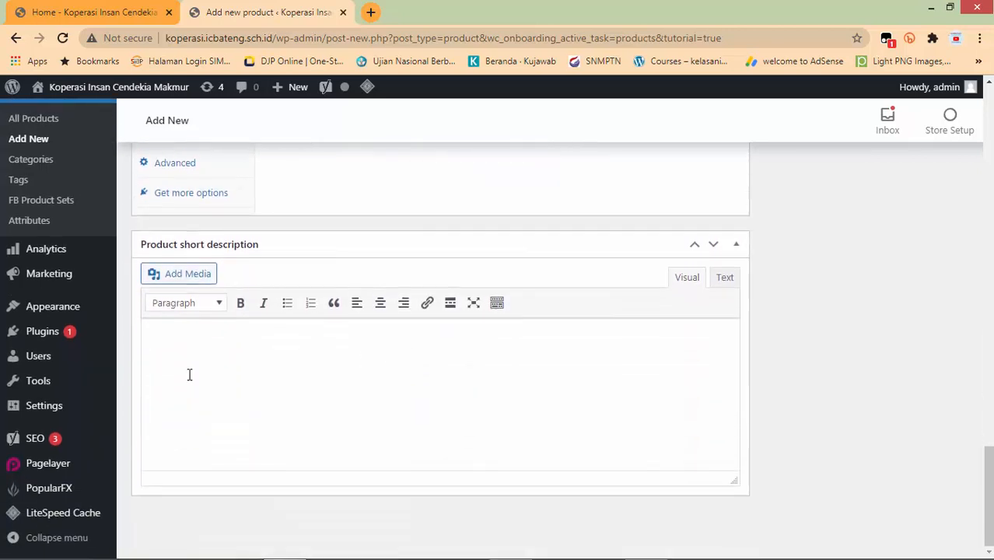
{"action": "left_click", "coordinate": [238, 350]}
{"action": "scroll", "coordinate": [241, 352], "scroll_direction": "up", "scroll_amount": 10}
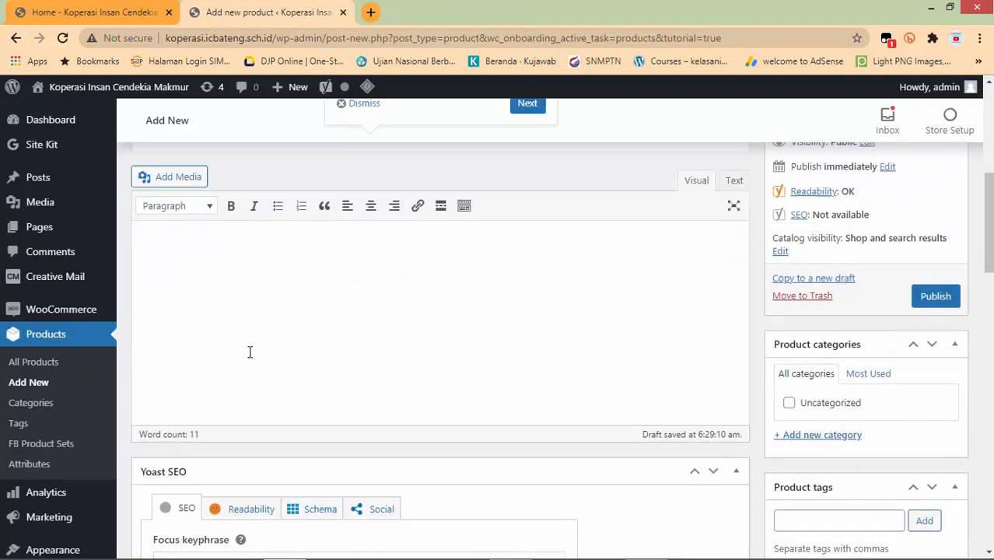
{"action": "scroll", "coordinate": [250, 352], "scroll_direction": "up", "scroll_amount": 2}
{"action": "left_click_drag", "start_coordinate": [544, 403], "coordinate": [112, 413]}
{"action": "key", "text": "ctrl+c"}
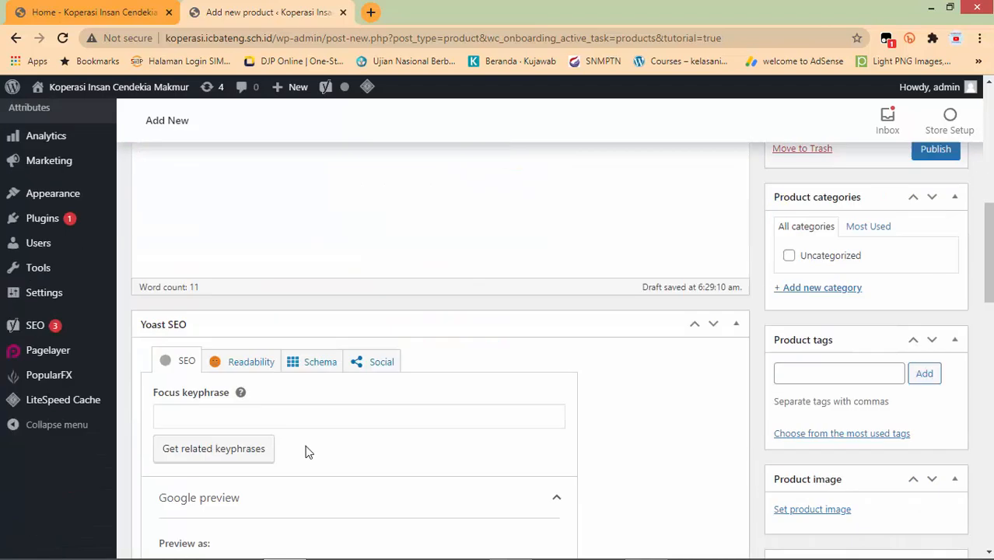
{"action": "scroll", "coordinate": [306, 447], "scroll_direction": "down", "scroll_amount": 15}
{"action": "left_click", "coordinate": [239, 449]}
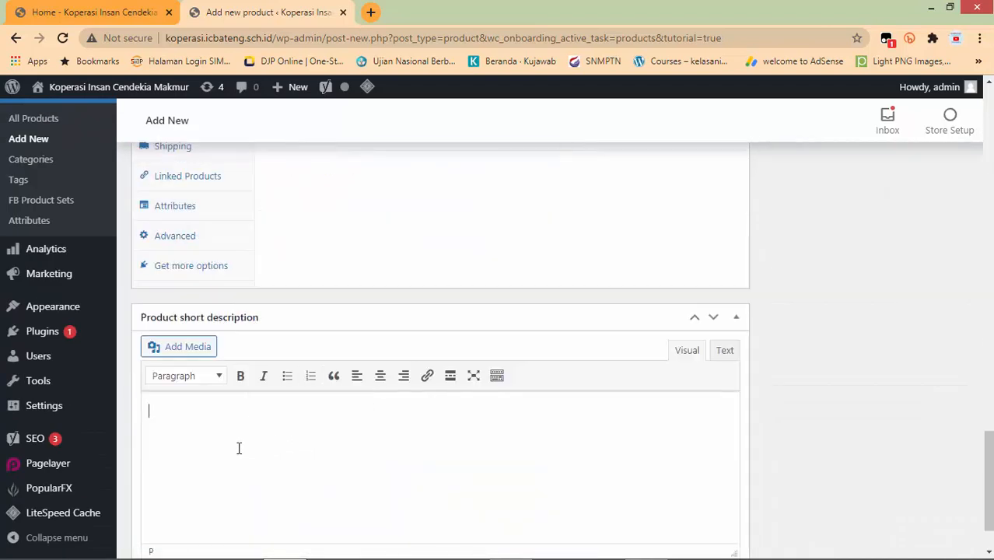
{"action": "key", "text": "ctrl+v"}
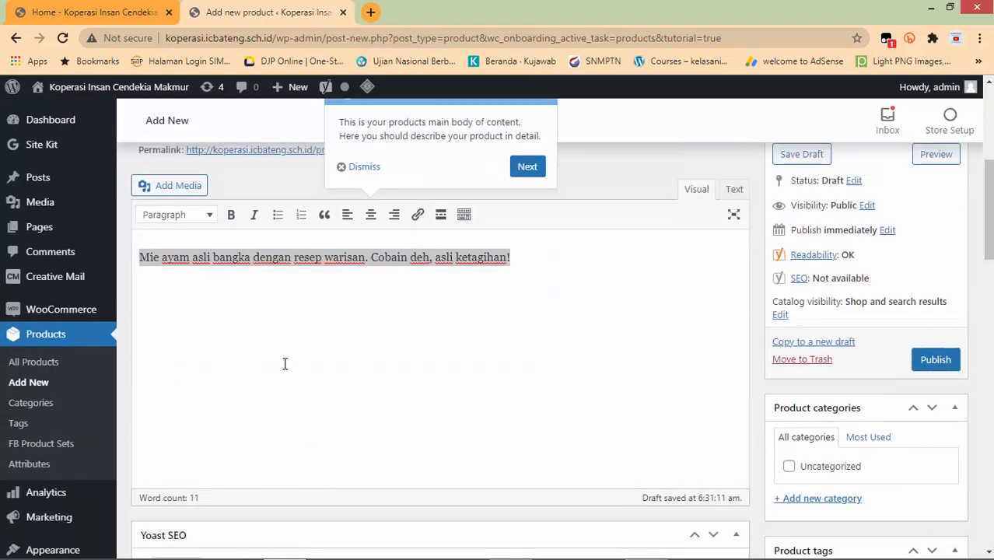
Compare the product's main description with its short description.
{"action": "left_click", "coordinate": [535, 262]}
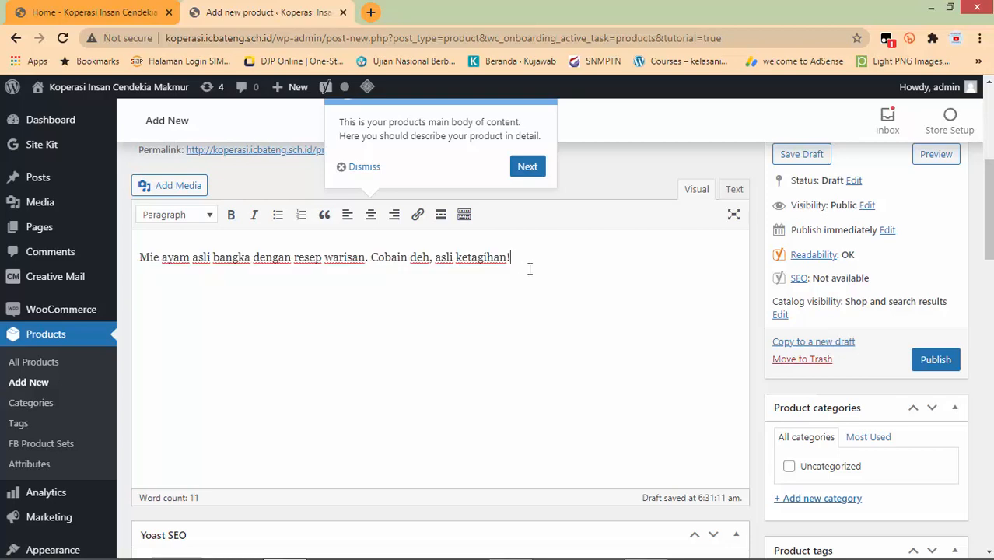
{"action": "scroll", "coordinate": [530, 269], "scroll_direction": "up", "scroll_amount": 2}
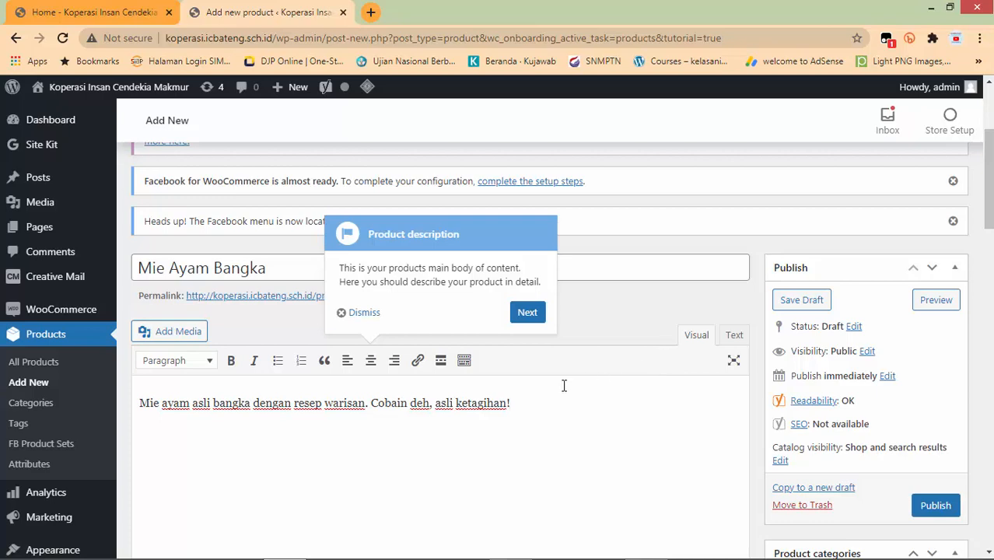
{"action": "scroll", "coordinate": [571, 428], "scroll_direction": "down", "scroll_amount": 15}
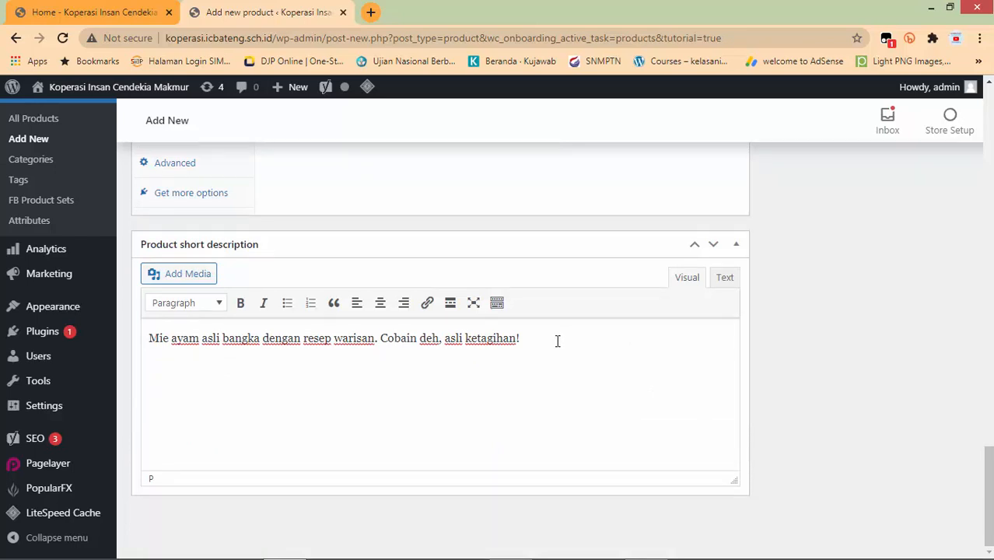
{"action": "scroll", "coordinate": [561, 347], "scroll_direction": "up", "scroll_amount": 10}
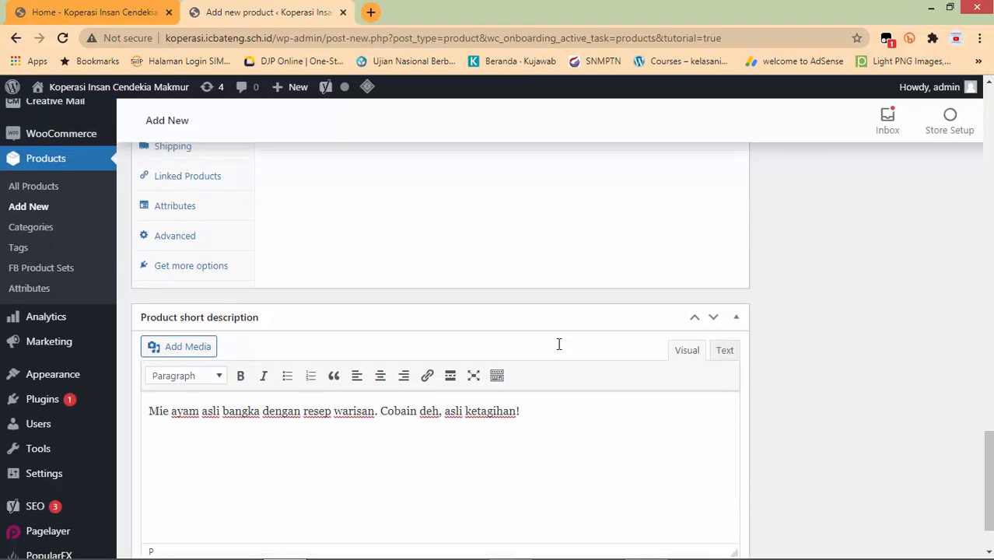
{"action": "scroll", "coordinate": [561, 350], "scroll_direction": "up", "scroll_amount": 10}
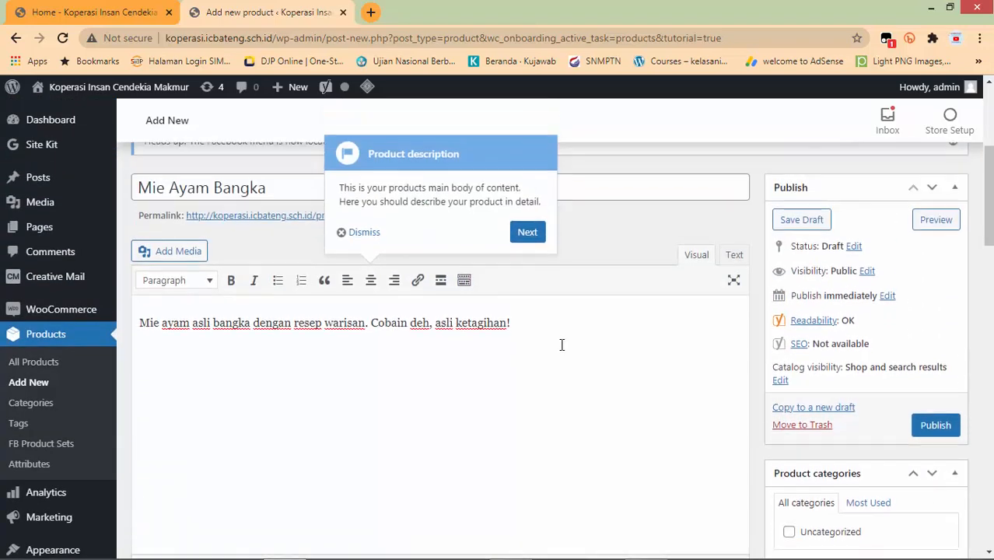
{"action": "scroll", "coordinate": [616, 343], "scroll_direction": "down", "scroll_amount": 4}
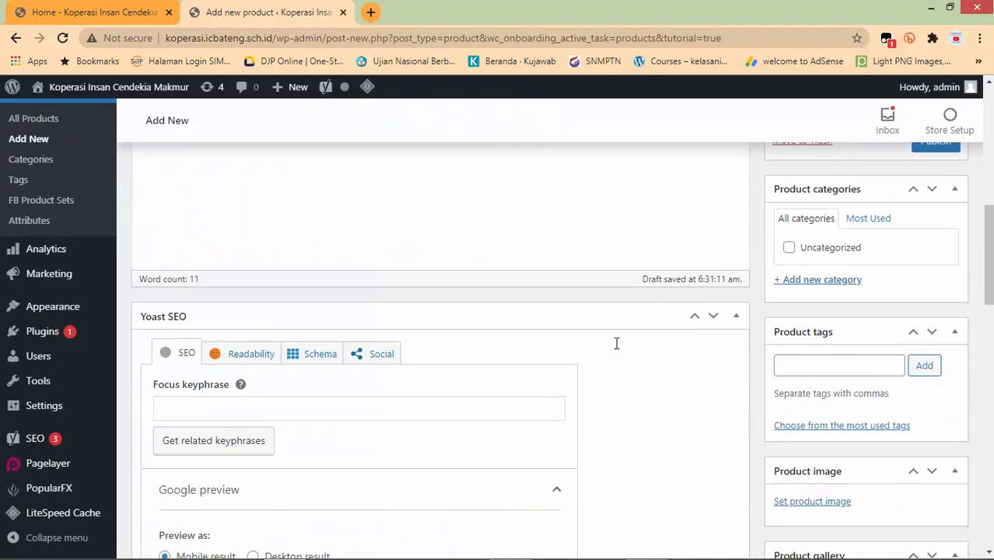
{"action": "scroll", "coordinate": [914, 251], "scroll_direction": "down", "scroll_amount": 4}
{"action": "scroll", "coordinate": [914, 251], "scroll_direction": "up", "scroll_amount": 10}
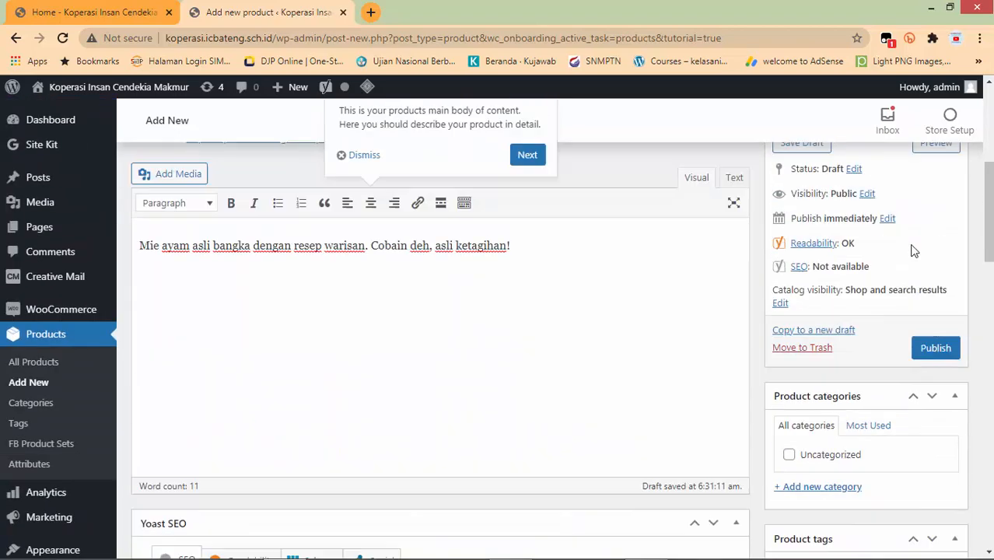
Create a new product category named makanan for the product.
{"action": "scroll", "coordinate": [912, 249], "scroll_direction": "down", "scroll_amount": 3}
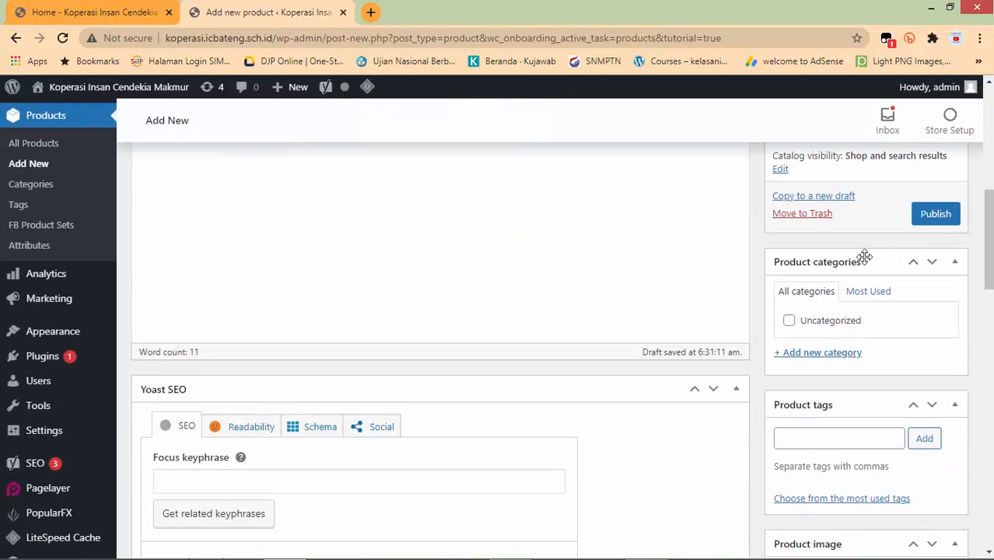
{"action": "scroll", "coordinate": [865, 258], "scroll_direction": "up", "scroll_amount": 1}
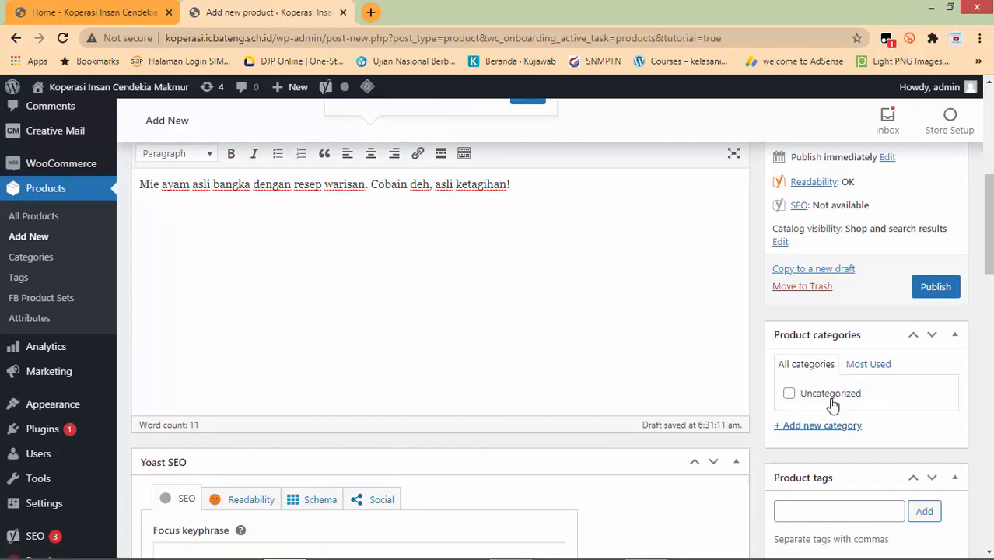
{"action": "left_click", "coordinate": [826, 426]}
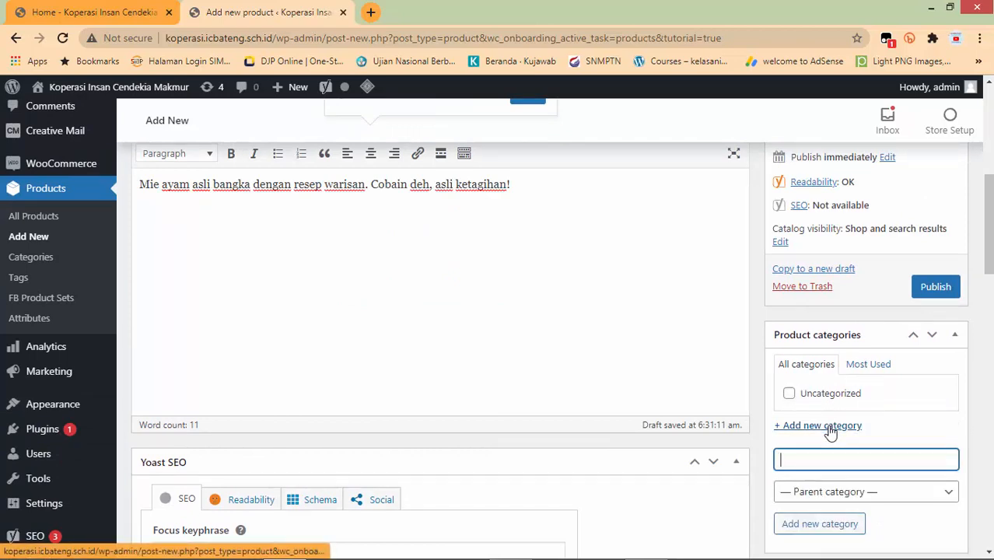
{"action": "type", "text": "makan"}
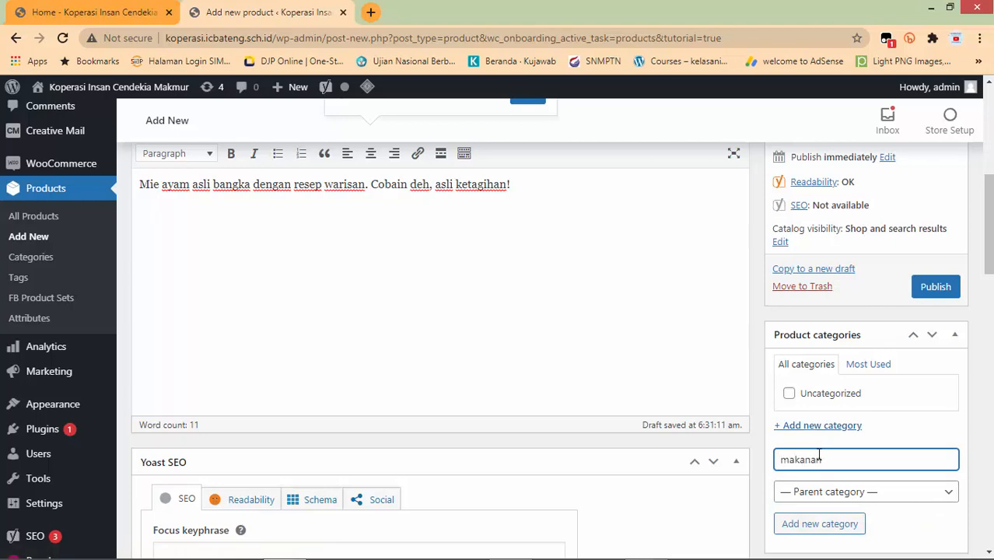
{"action": "type", "text": "an"}
{"action": "scroll", "coordinate": [831, 458], "scroll_direction": "down", "scroll_amount": 2}
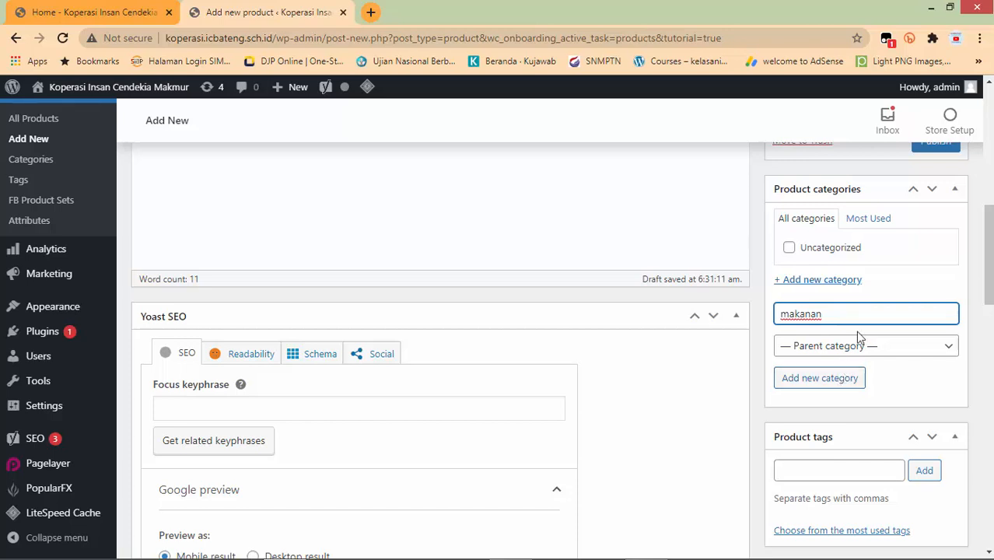
{"action": "left_click", "coordinate": [843, 381]}
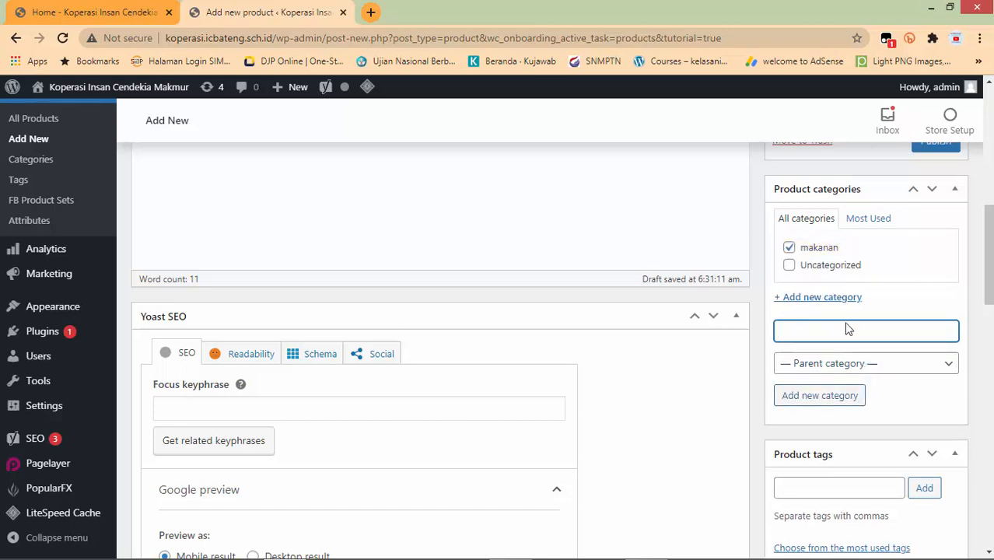
Upload the mie-ayam picture from the toko folder on drive D: as the product image.
{"action": "scroll", "coordinate": [846, 351], "scroll_direction": "down", "scroll_amount": 2}
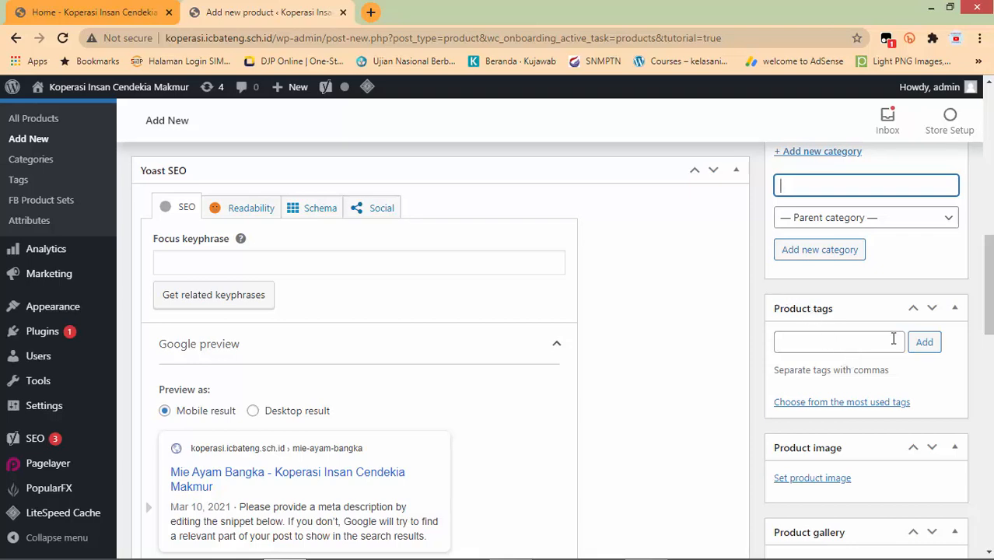
{"action": "scroll", "coordinate": [862, 330], "scroll_direction": "down", "scroll_amount": 2}
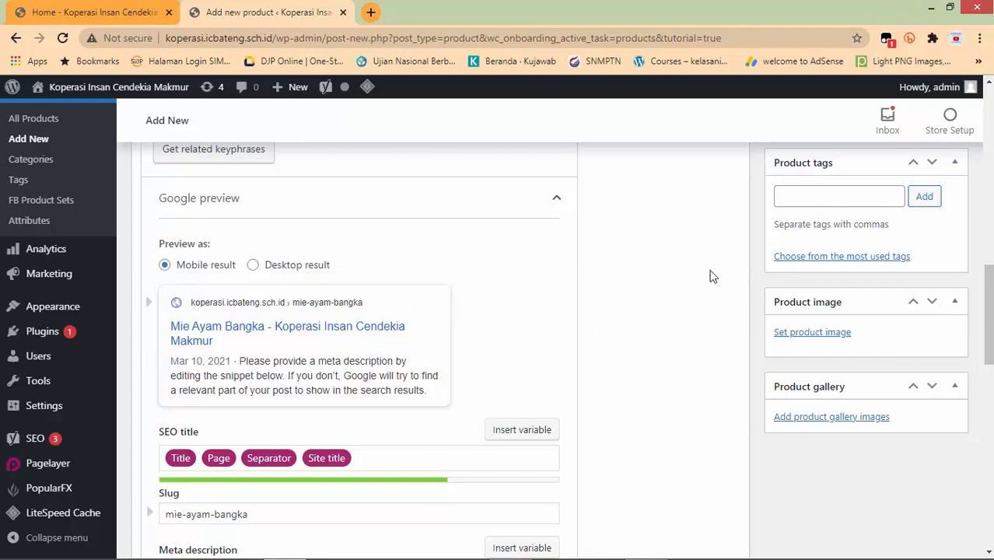
{"action": "left_click", "coordinate": [832, 196]}
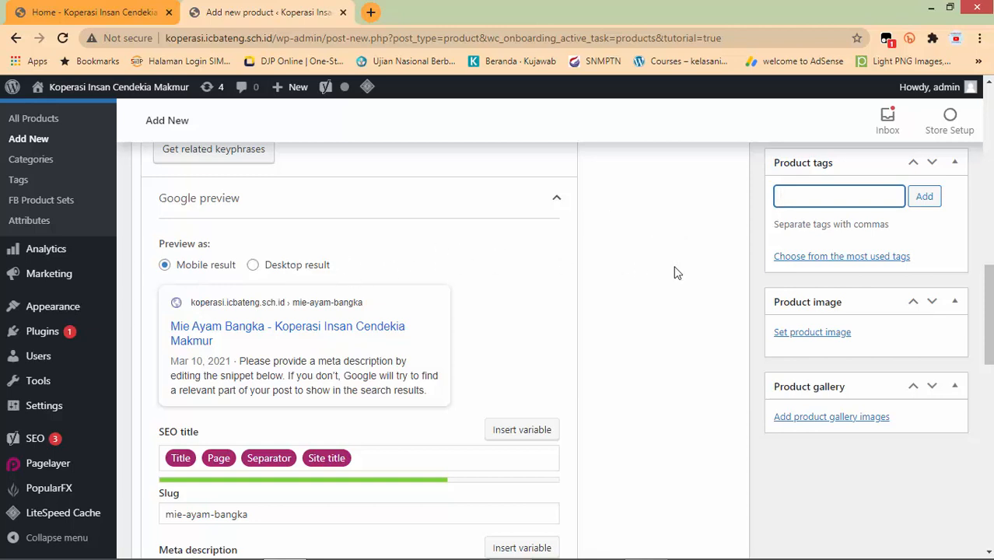
{"action": "left_click", "coordinate": [809, 341]}
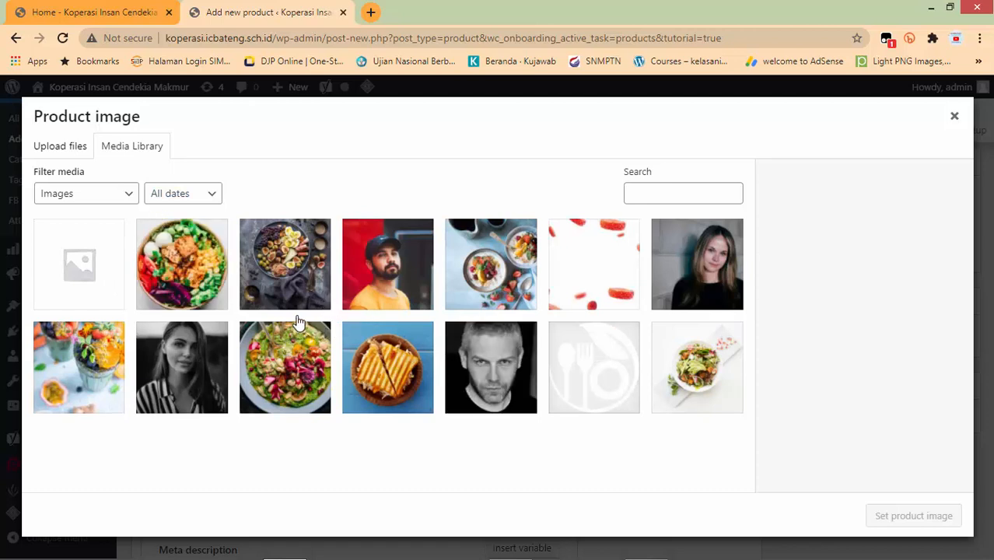
{"action": "left_click", "coordinate": [61, 148]}
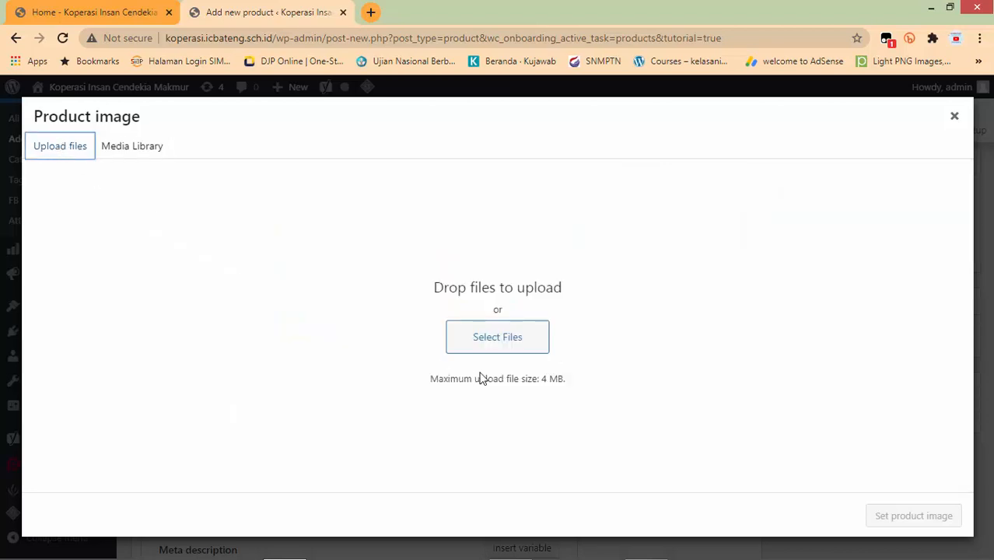
{"action": "left_click", "coordinate": [498, 342]}
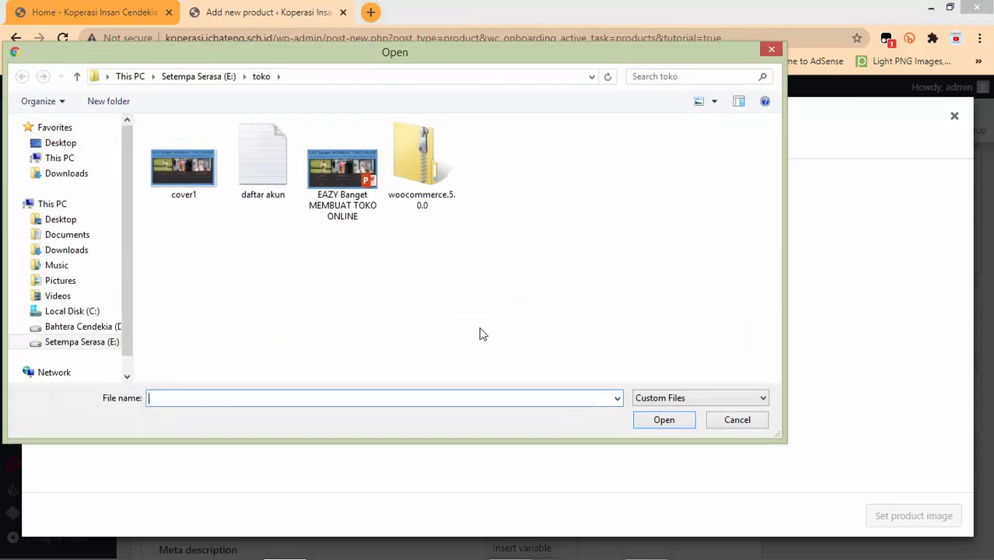
{"action": "left_click", "coordinate": [85, 327]}
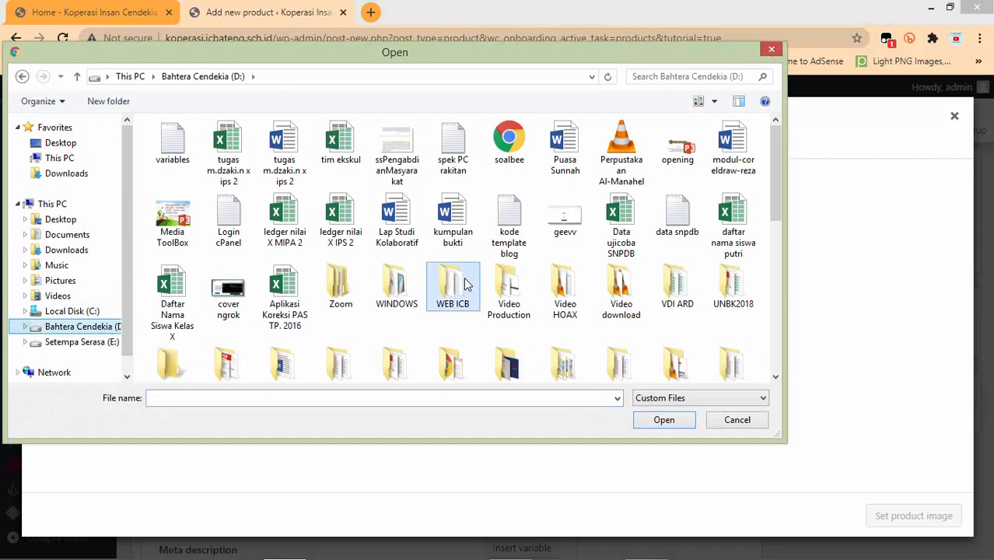
{"action": "scroll", "coordinate": [467, 284], "scroll_direction": "down", "scroll_amount": 3}
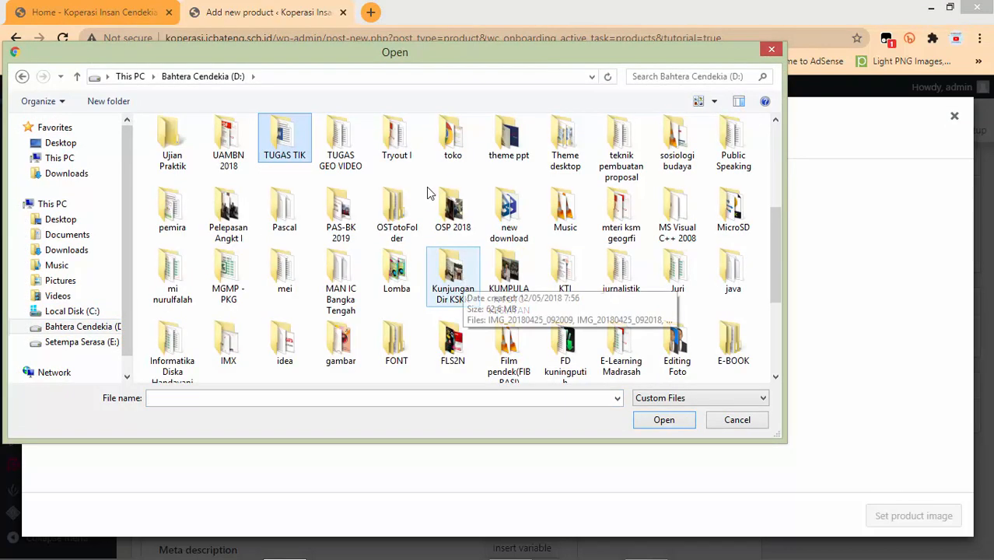
{"action": "double_click", "coordinate": [451, 146]}
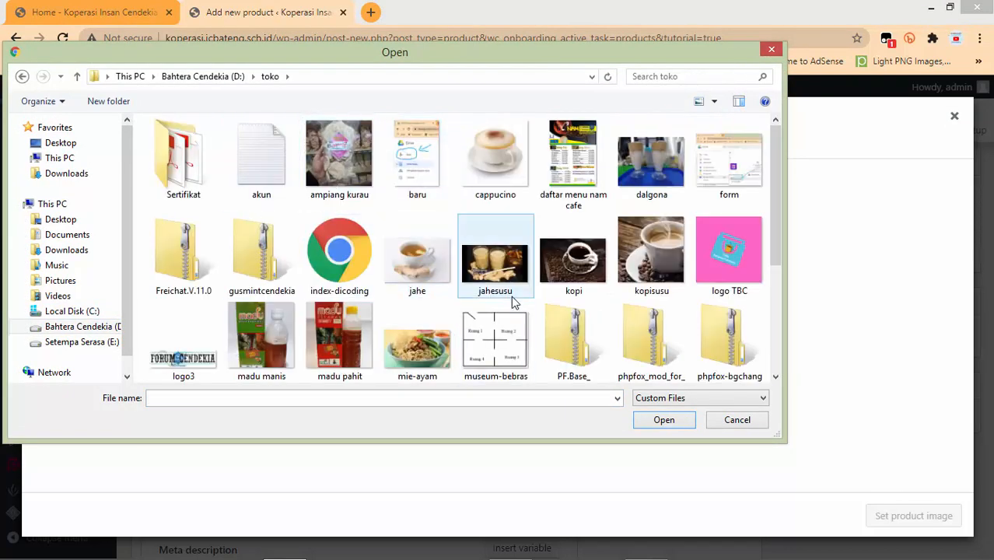
{"action": "left_click", "coordinate": [262, 343]}
{"action": "scroll", "coordinate": [291, 336], "scroll_direction": "down", "scroll_amount": 3}
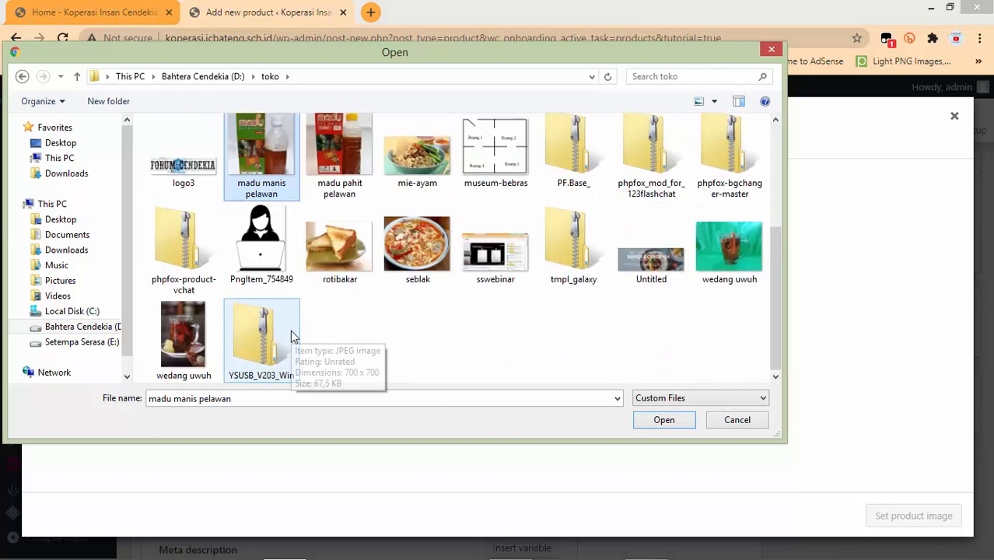
{"action": "double_click", "coordinate": [404, 156]}
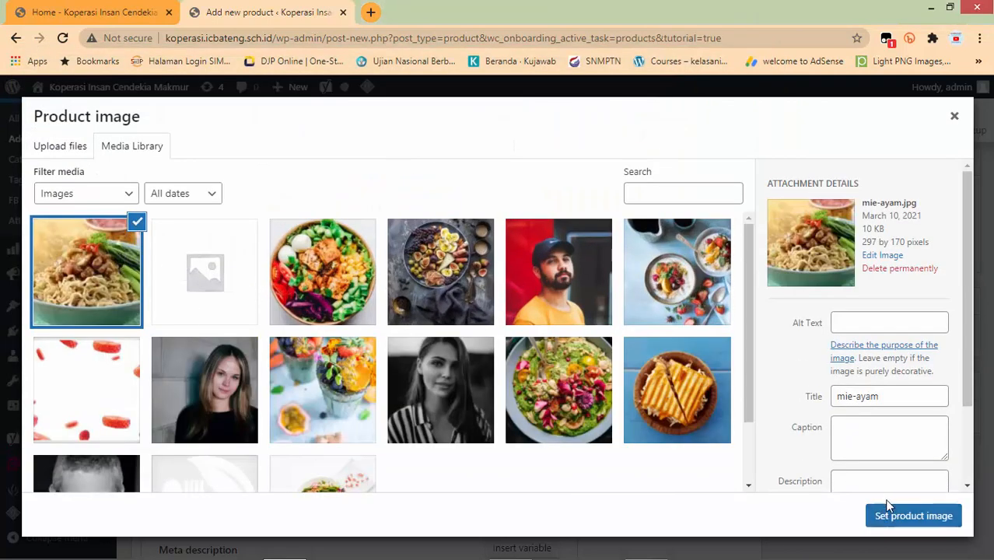
Fill the uploaded image's alt text, caption and description with "mie ayam" and set it as the product image.
{"action": "left_click", "coordinate": [875, 315]}
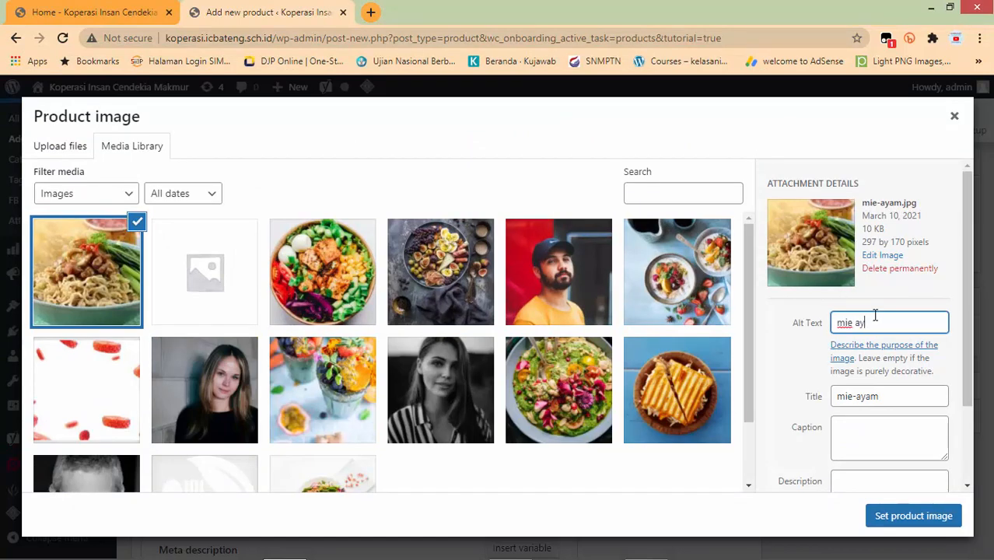
{"action": "left_click_drag", "start_coordinate": [880, 321], "coordinate": [804, 334]}
{"action": "key", "text": "ctrl+c"}
{"action": "scroll", "coordinate": [825, 346], "scroll_direction": "down", "scroll_amount": 1}
{"action": "left_click", "coordinate": [866, 360]}
{"action": "key", "text": "ctrl+v"}
{"action": "left_click", "coordinate": [885, 407]}
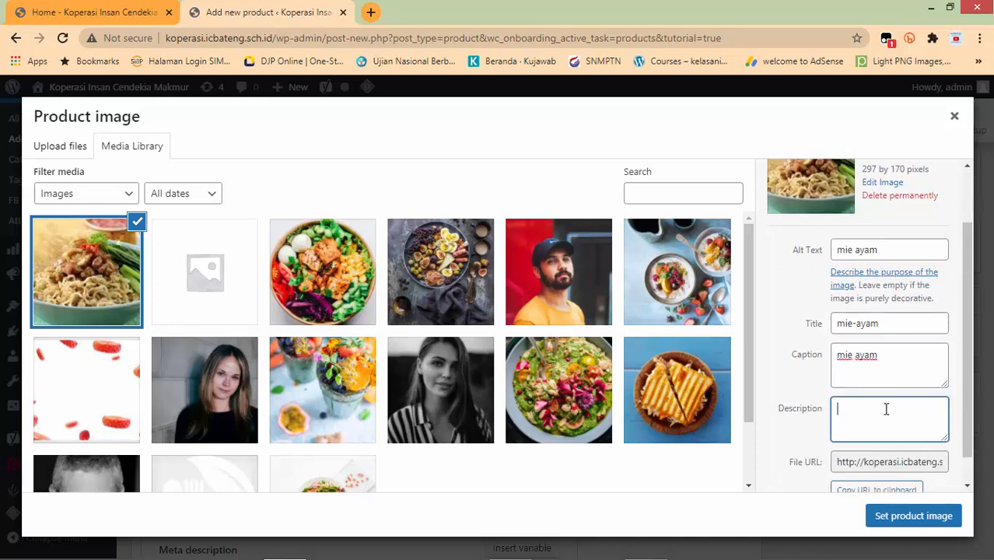
{"action": "key", "text": "ctrl+v"}
{"action": "scroll", "coordinate": [886, 420], "scroll_direction": "down", "scroll_amount": 1}
{"action": "left_click", "coordinate": [918, 515]}
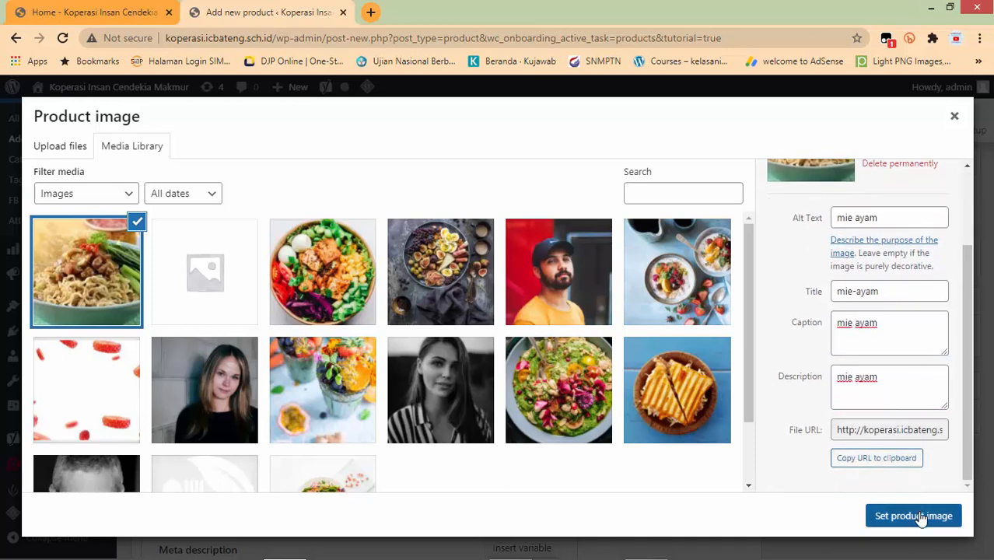
Publish the Mie Ayam Bangka product and look over its edit page.
{"action": "scroll", "coordinate": [845, 365], "scroll_direction": "down", "scroll_amount": 4}
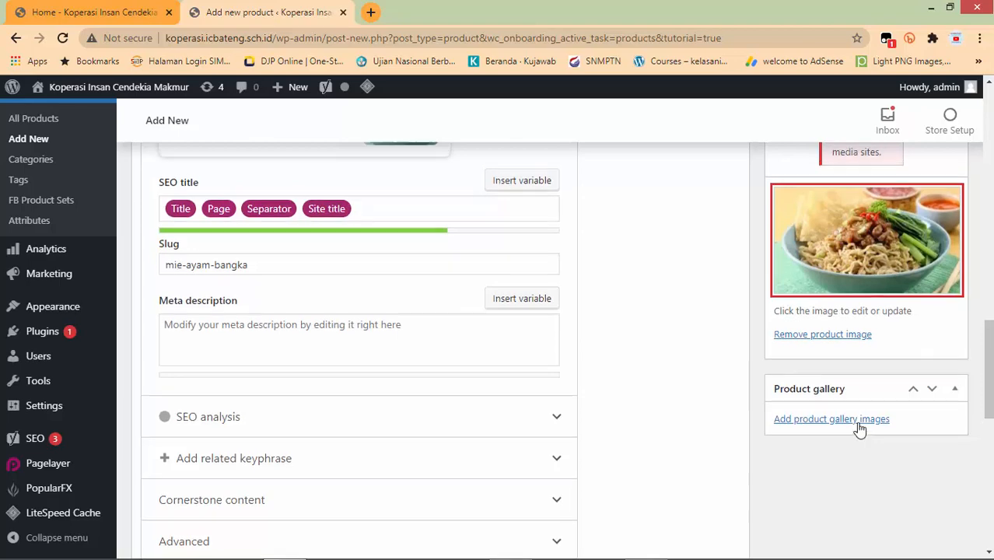
{"action": "scroll", "coordinate": [856, 431], "scroll_direction": "up", "scroll_amount": 8}
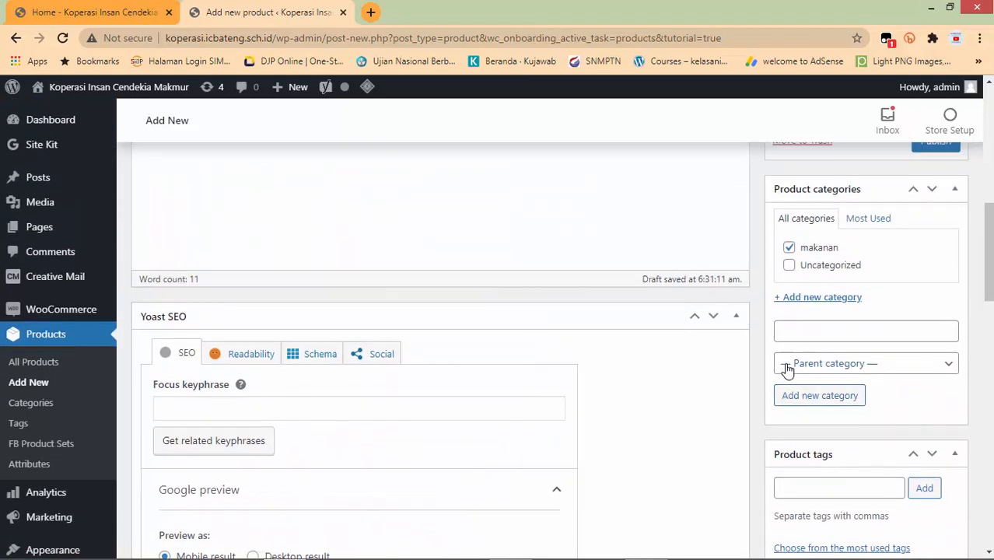
{"action": "scroll", "coordinate": [788, 366], "scroll_direction": "up", "scroll_amount": 3}
{"action": "scroll", "coordinate": [868, 246], "scroll_direction": "up", "scroll_amount": 1}
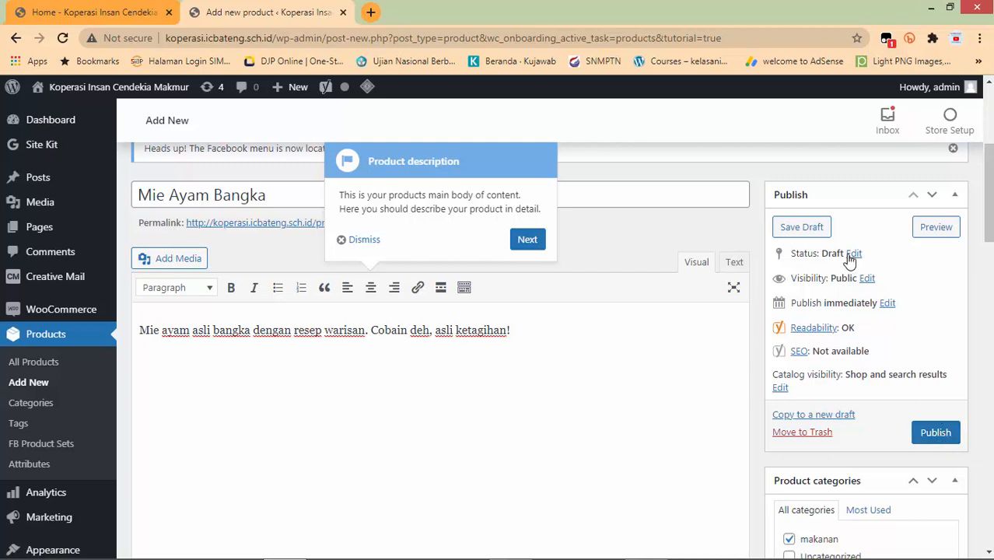
{"action": "left_click", "coordinate": [941, 434]}
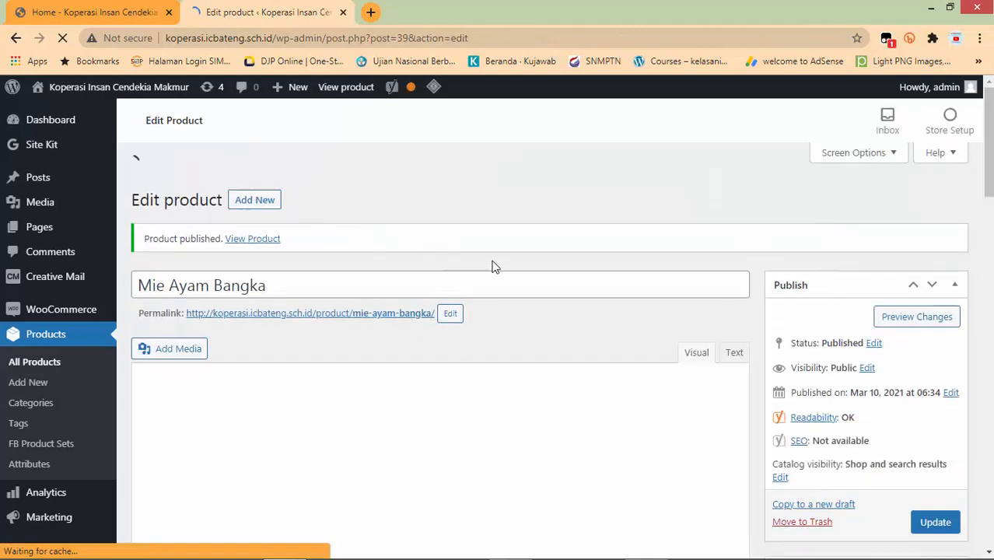
{"action": "scroll", "coordinate": [505, 264], "scroll_direction": "down", "scroll_amount": 4}
{"action": "scroll", "coordinate": [505, 263], "scroll_direction": "down", "scroll_amount": 5}
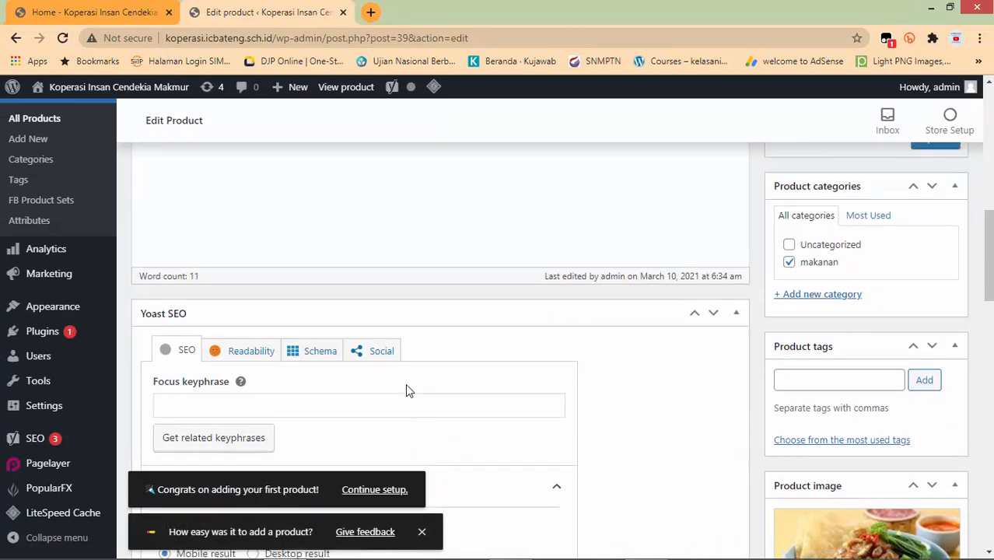
{"action": "scroll", "coordinate": [405, 383], "scroll_direction": "up", "scroll_amount": 5}
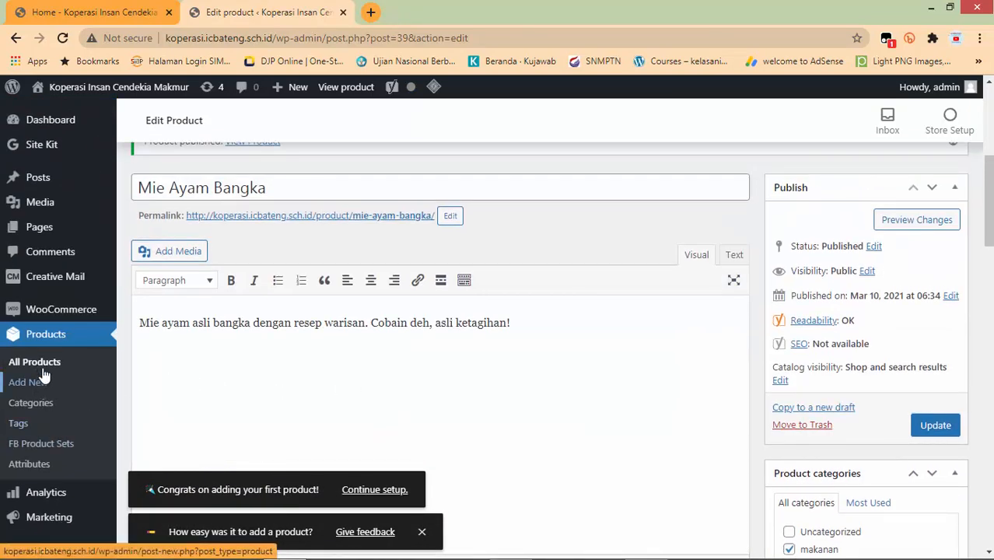
Reload the site's home page and check the Mie Ayam Bangka entry in the product list.
{"action": "left_click", "coordinate": [94, 8]}
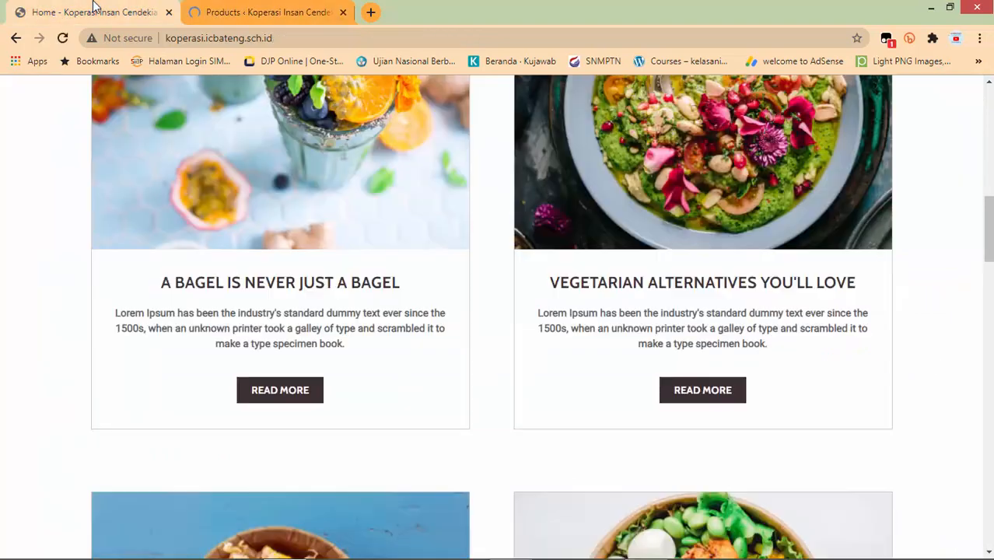
{"action": "scroll", "coordinate": [268, 220], "scroll_direction": "up", "scroll_amount": 10}
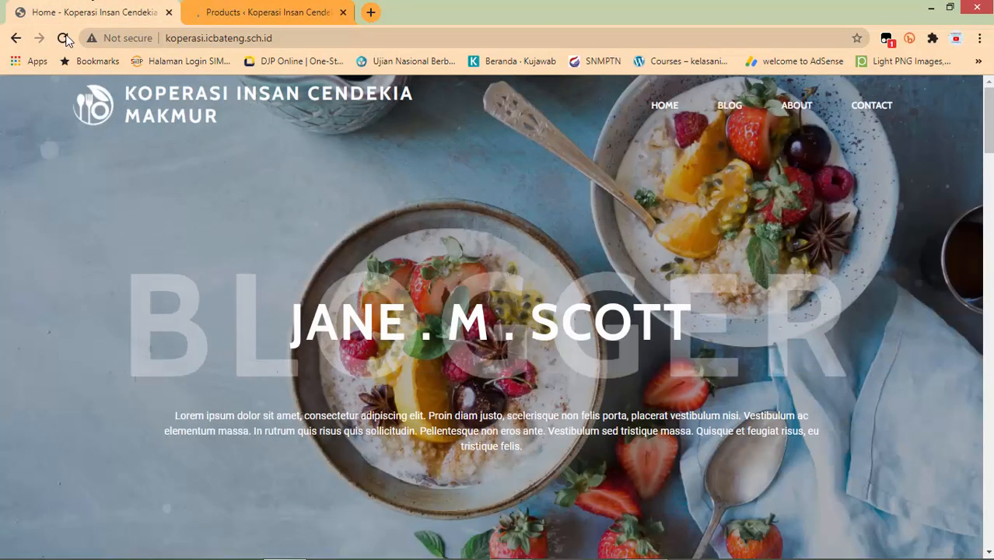
{"action": "left_click", "coordinate": [63, 38]}
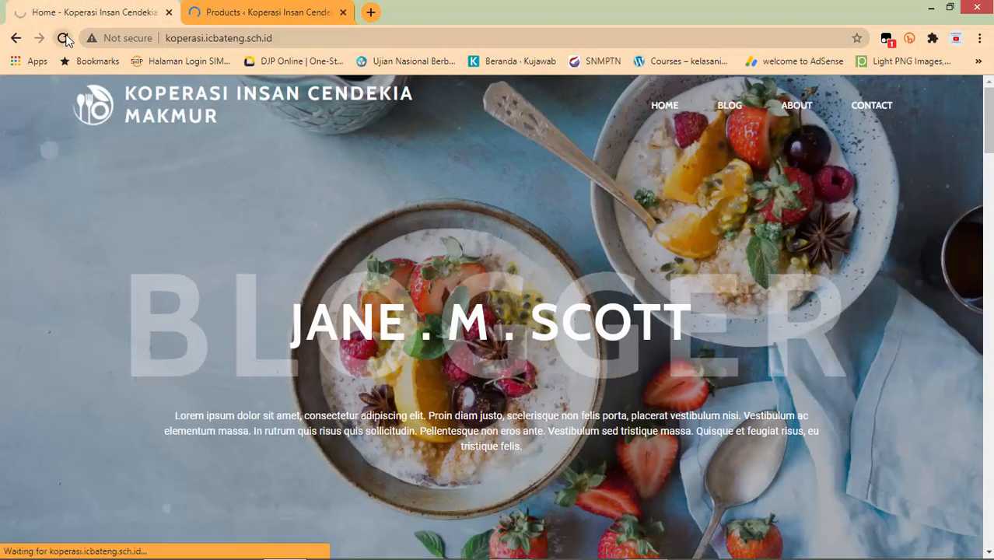
{"action": "left_click", "coordinate": [270, 7]}
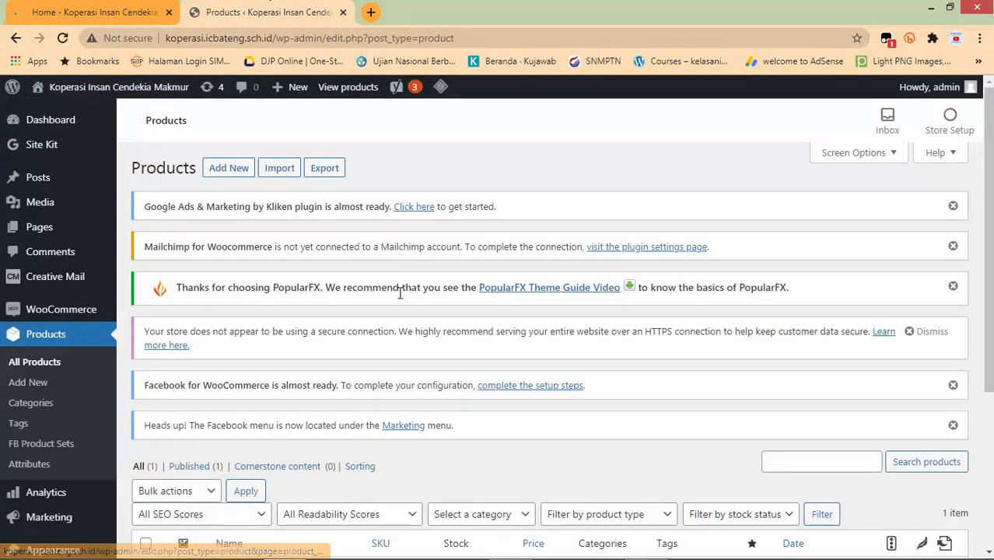
{"action": "scroll", "coordinate": [402, 309], "scroll_direction": "down", "scroll_amount": 4}
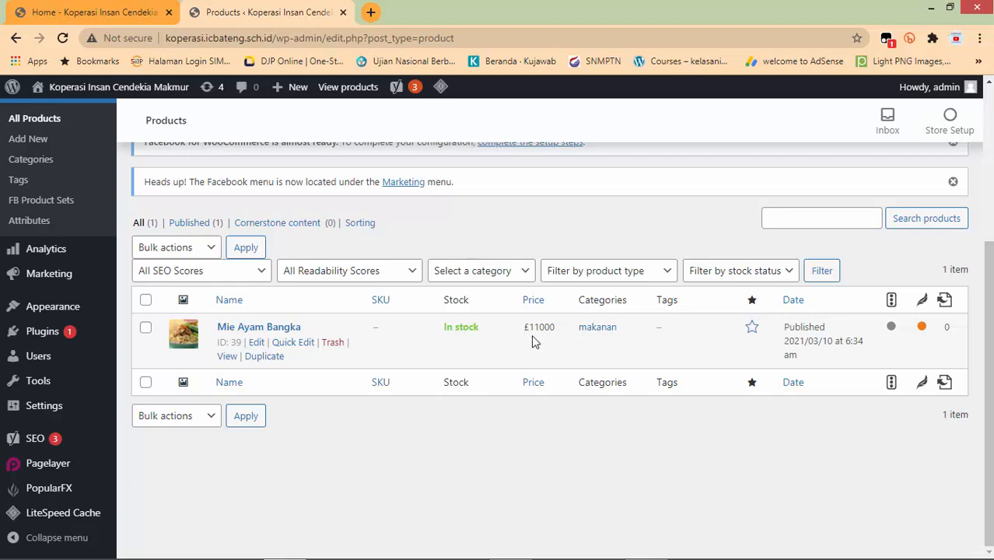
{"action": "scroll", "coordinate": [58, 342], "scroll_direction": "up", "scroll_amount": 2}
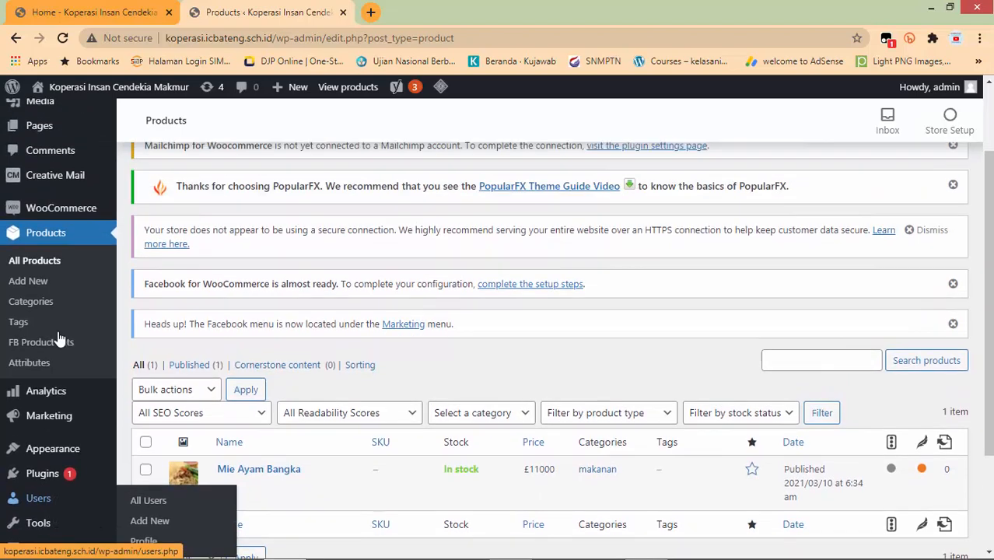
Set the store currency to Indonesian rupiah (Rp) in the general WooCommerce settings and save the changes.
{"action": "mouse_move", "coordinate": [70, 212]}
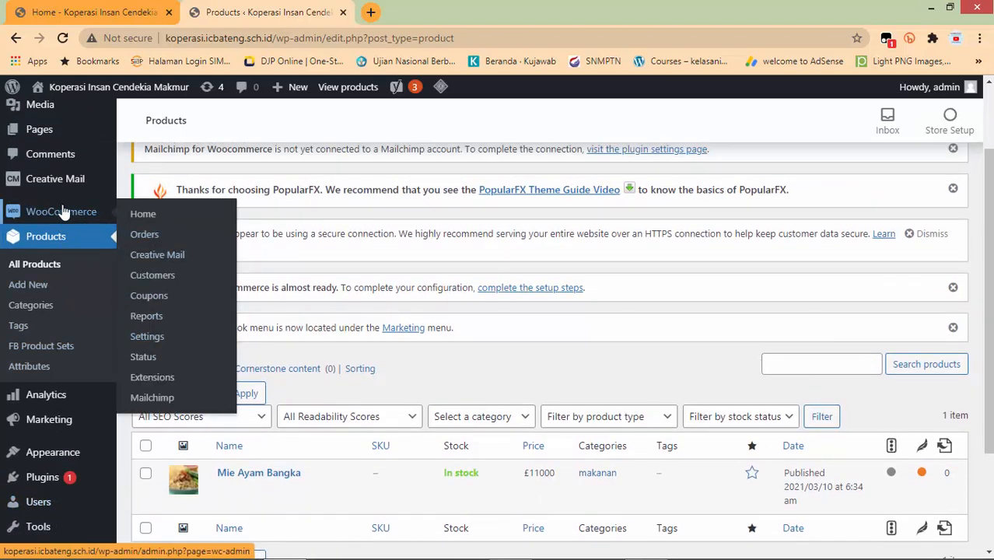
{"action": "left_click", "coordinate": [163, 339]}
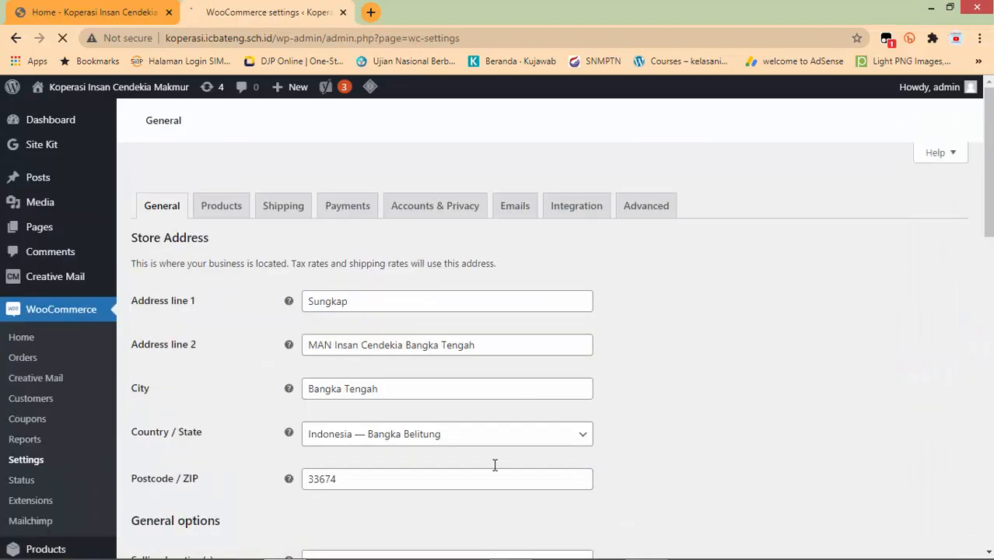
{"action": "scroll", "coordinate": [427, 435], "scroll_direction": "down", "scroll_amount": 3}
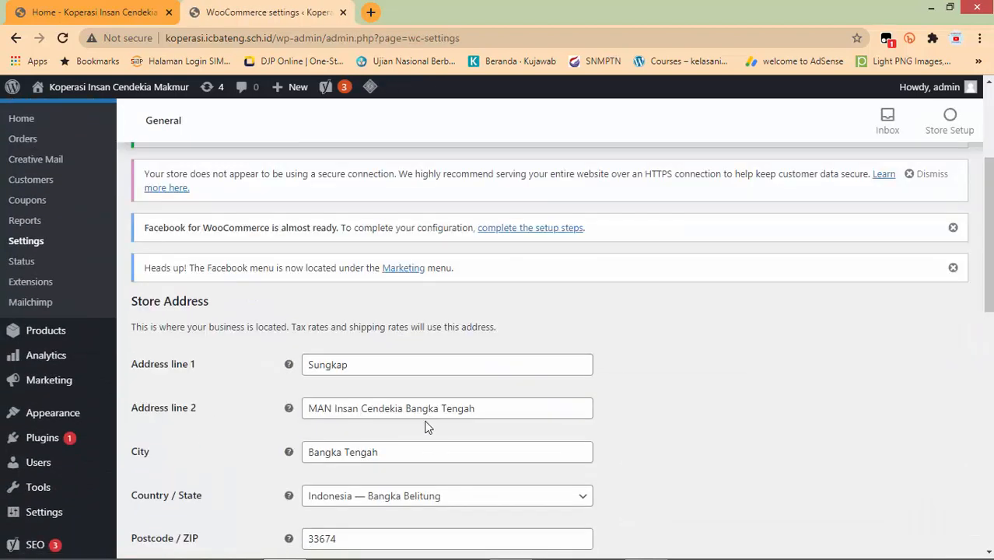
{"action": "scroll", "coordinate": [427, 428], "scroll_direction": "down", "scroll_amount": 3}
{"action": "scroll", "coordinate": [426, 428], "scroll_direction": "down", "scroll_amount": 5}
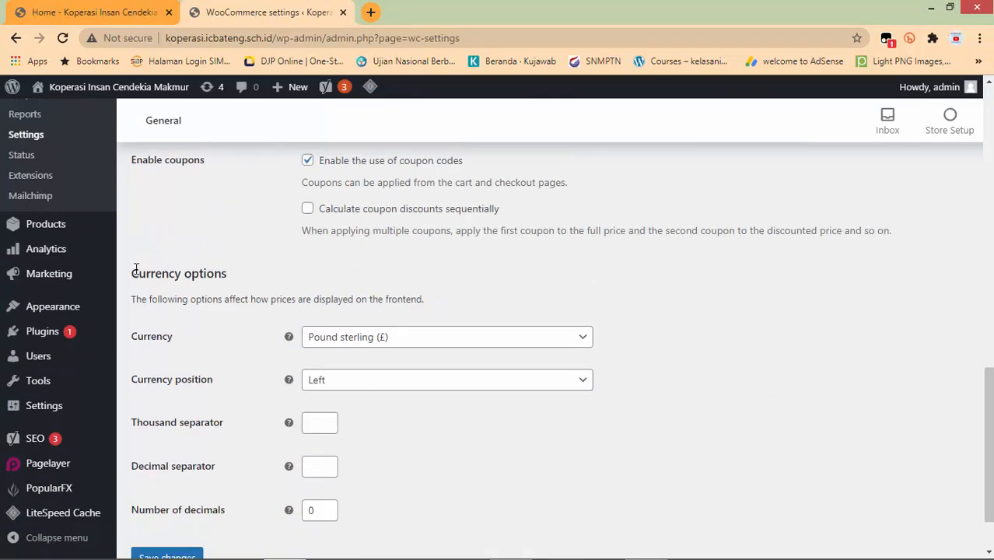
{"action": "left_click", "coordinate": [348, 341]}
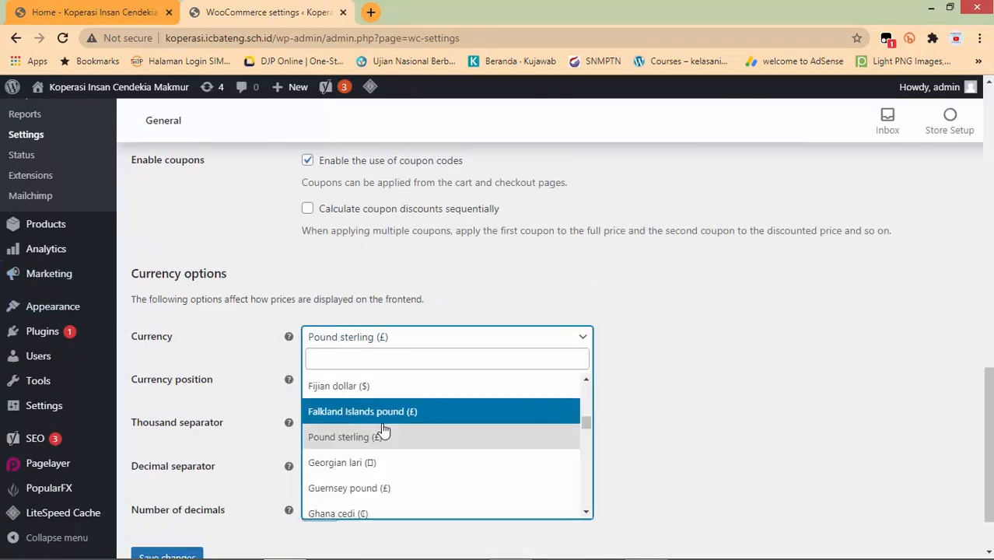
{"action": "scroll", "coordinate": [387, 435], "scroll_direction": "down", "scroll_amount": 8}
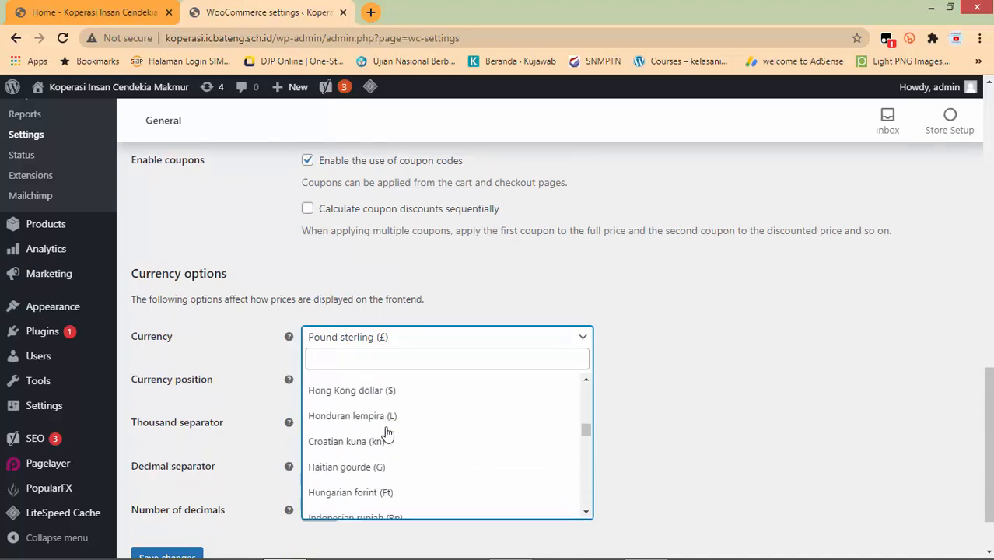
{"action": "left_click", "coordinate": [388, 433]}
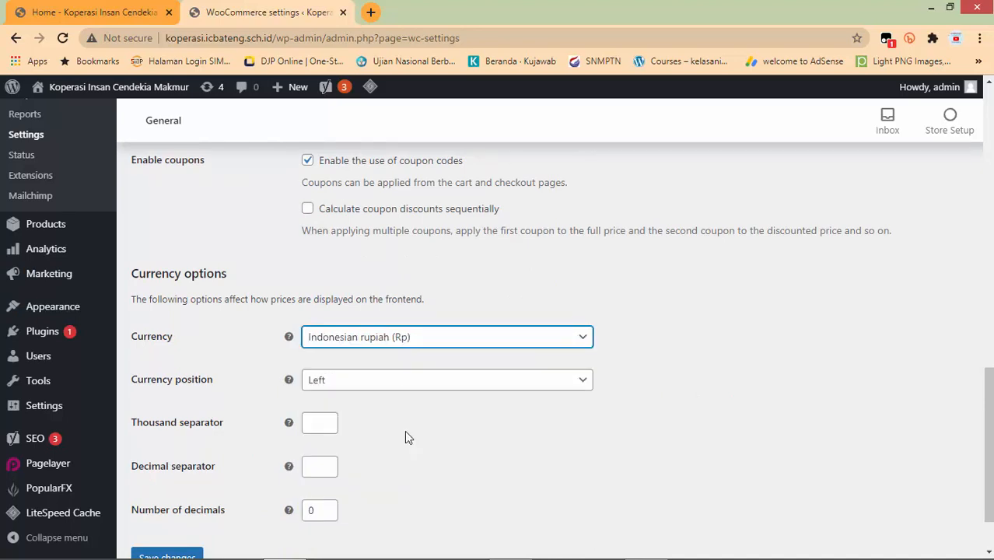
{"action": "scroll", "coordinate": [244, 469], "scroll_direction": "down", "scroll_amount": 1}
{"action": "left_click", "coordinate": [166, 482]}
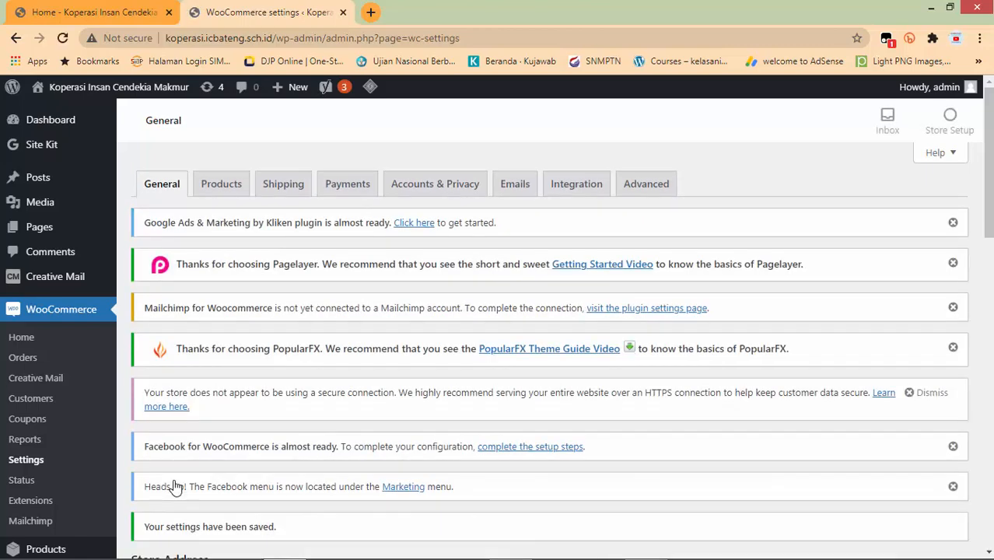
Open the list of all products and check the price shown for Mie Ayam Bangka.
{"action": "scroll", "coordinate": [74, 368], "scroll_direction": "down", "scroll_amount": 2}
{"action": "mouse_move", "coordinate": [67, 411]}
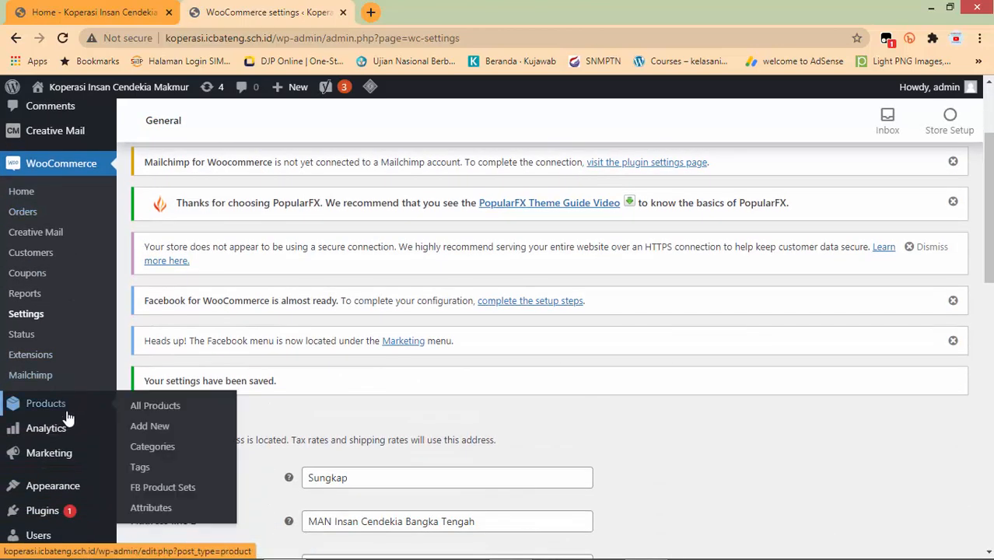
{"action": "left_click", "coordinate": [162, 411]}
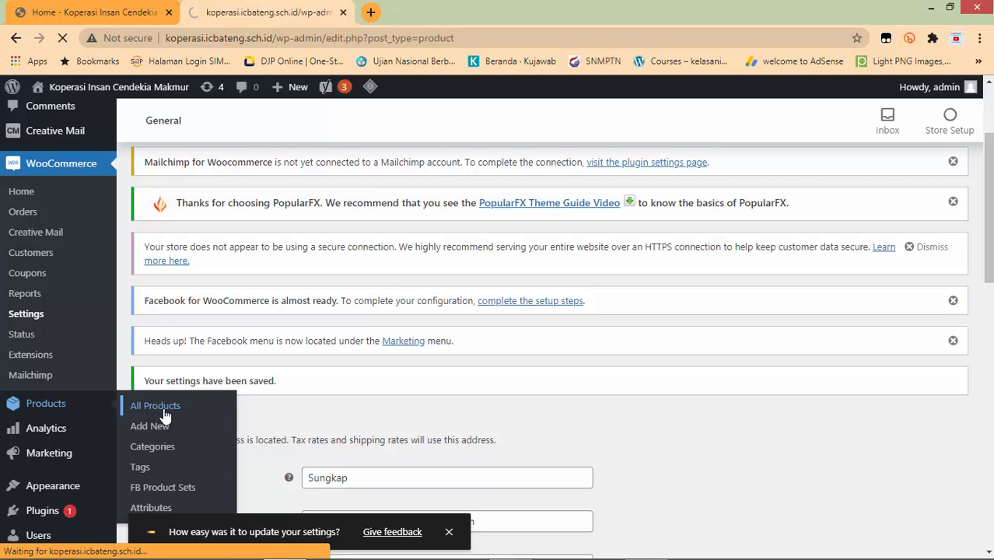
{"action": "scroll", "coordinate": [165, 415], "scroll_direction": "down", "scroll_amount": 3}
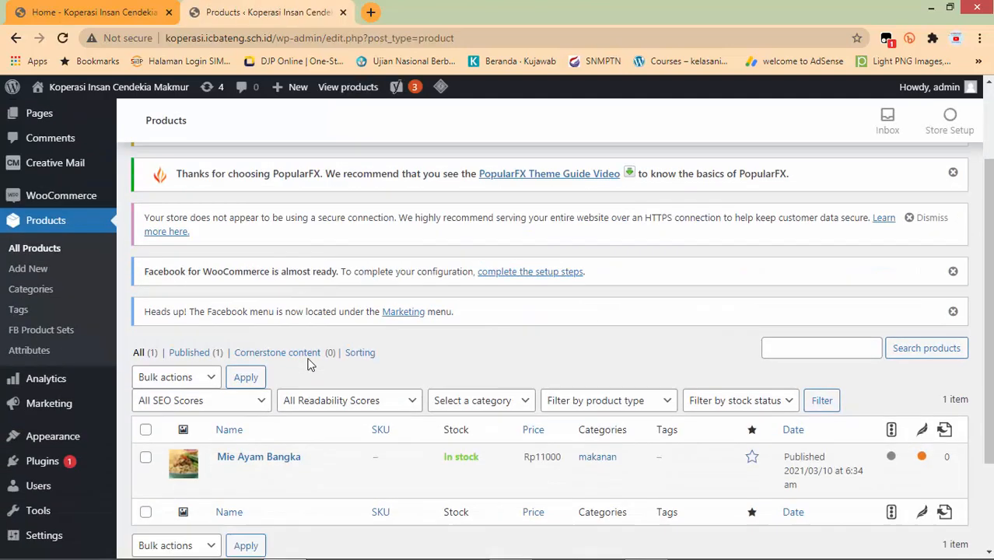
{"action": "mouse_move", "coordinate": [568, 371]}
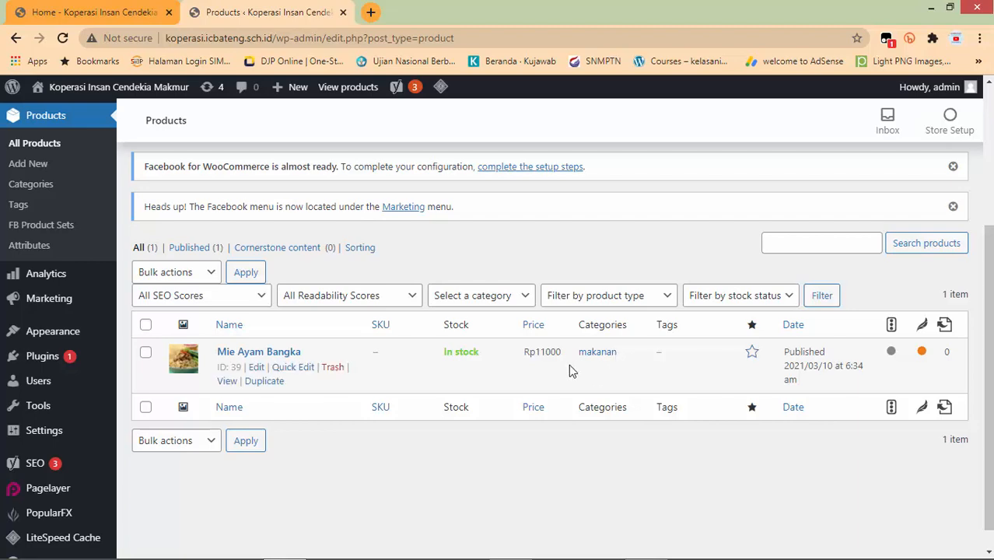
View the site's Shop page with the Mie Ayam Bangka listing and its sorting options, then return to the admin product list.
{"action": "left_click", "coordinate": [85, 12]}
{"action": "scroll", "coordinate": [599, 239], "scroll_direction": "up", "scroll_amount": 1}
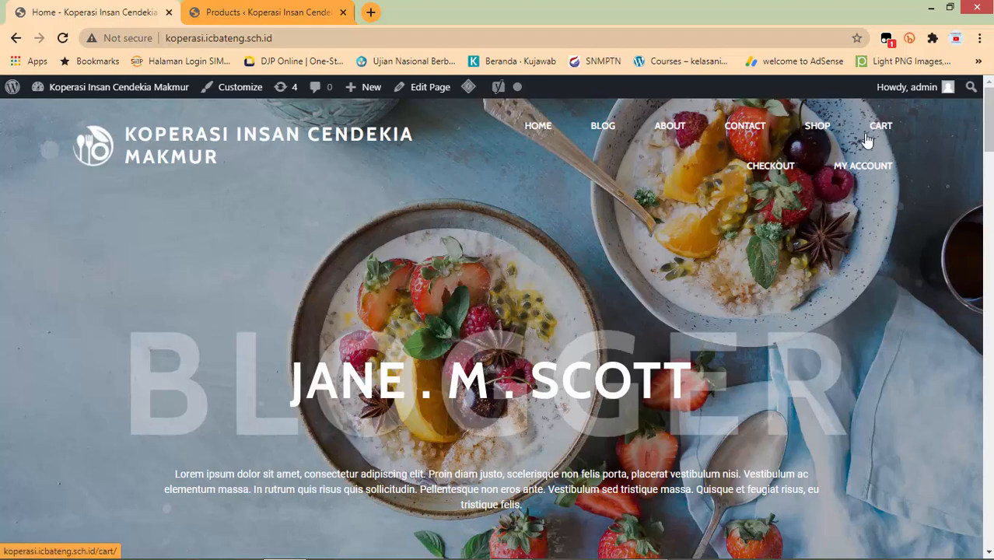
{"action": "left_click", "coordinate": [817, 128]}
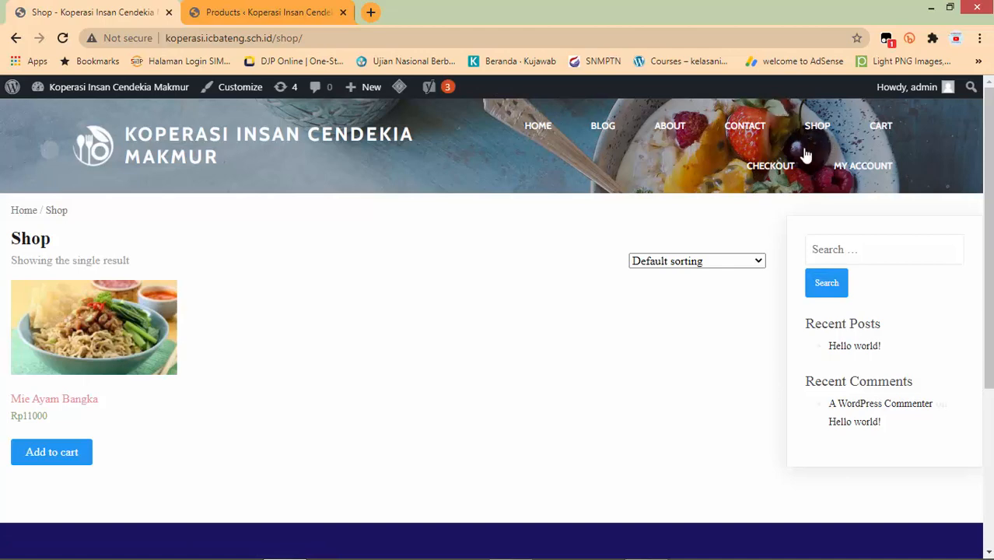
{"action": "scroll", "coordinate": [669, 300], "scroll_direction": "down", "scroll_amount": 3}
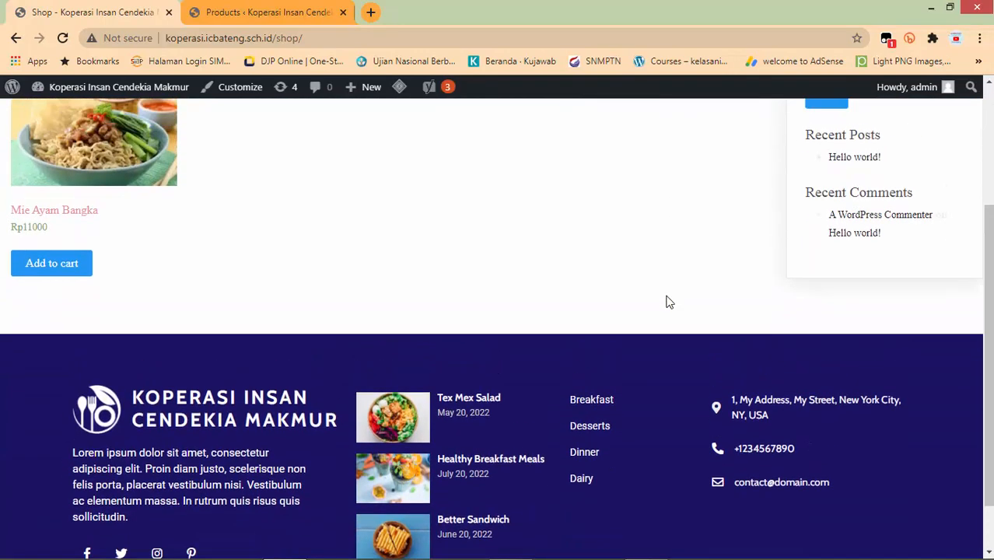
{"action": "scroll", "coordinate": [668, 302], "scroll_direction": "up", "scroll_amount": 3}
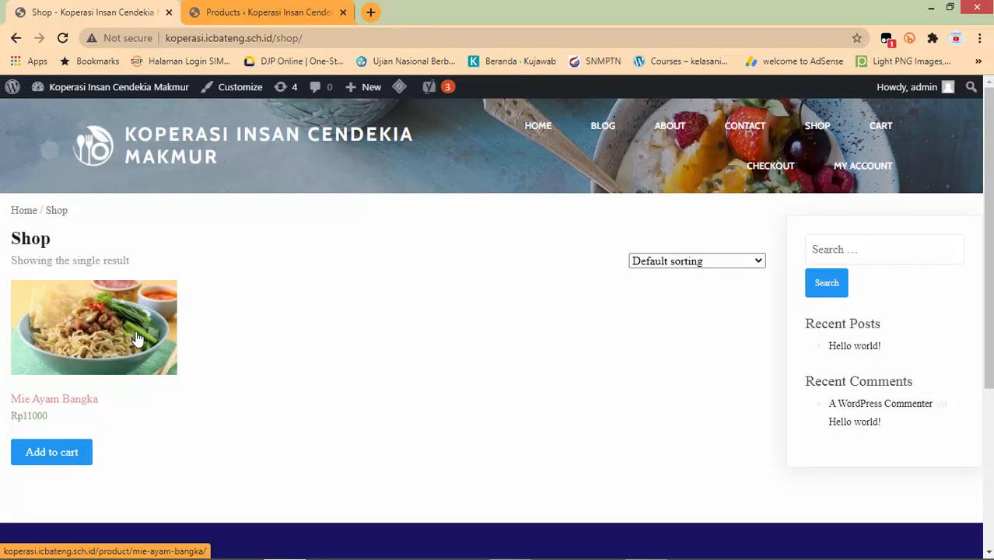
{"action": "left_click", "coordinate": [647, 264]}
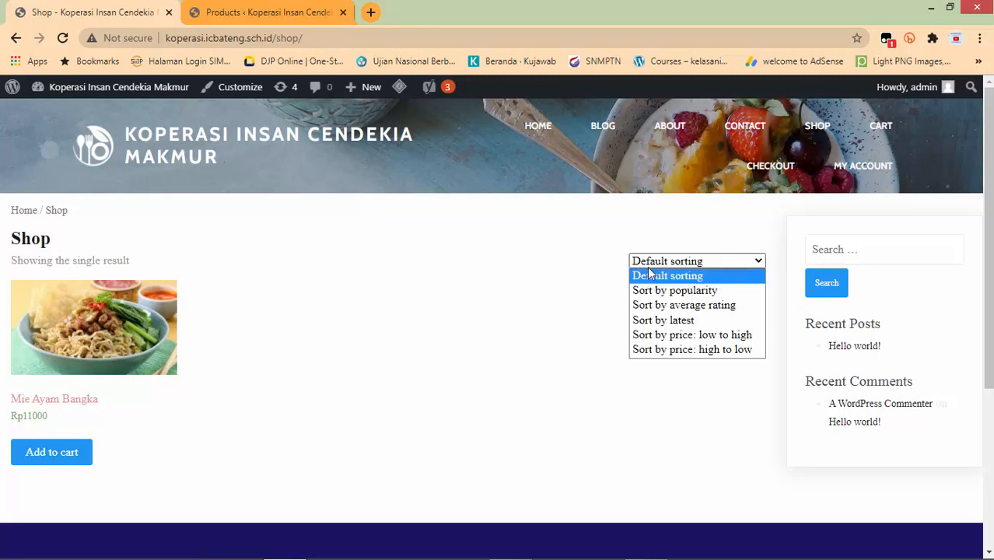
{"action": "left_click", "coordinate": [491, 319]}
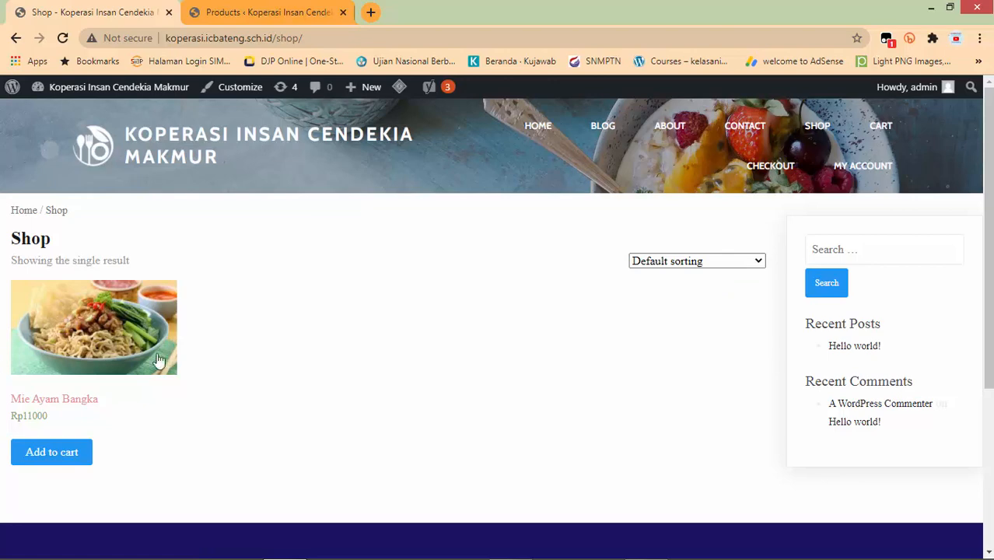
{"action": "left_click", "coordinate": [231, 11]}
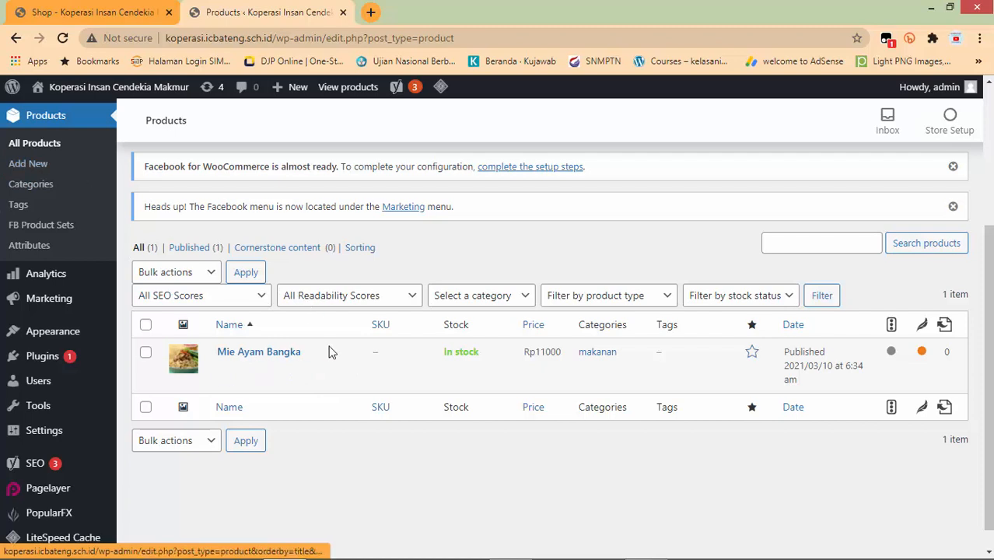
{"action": "mouse_move", "coordinate": [300, 380]}
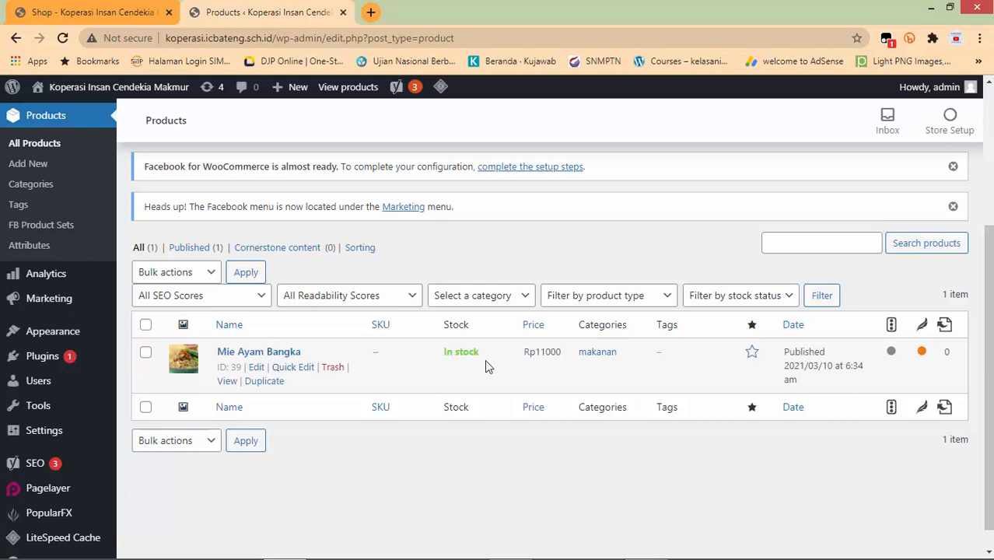
Look through the public home page, from the header banner to the blog section's article cards.
{"action": "key", "text": "ctrl+1"}
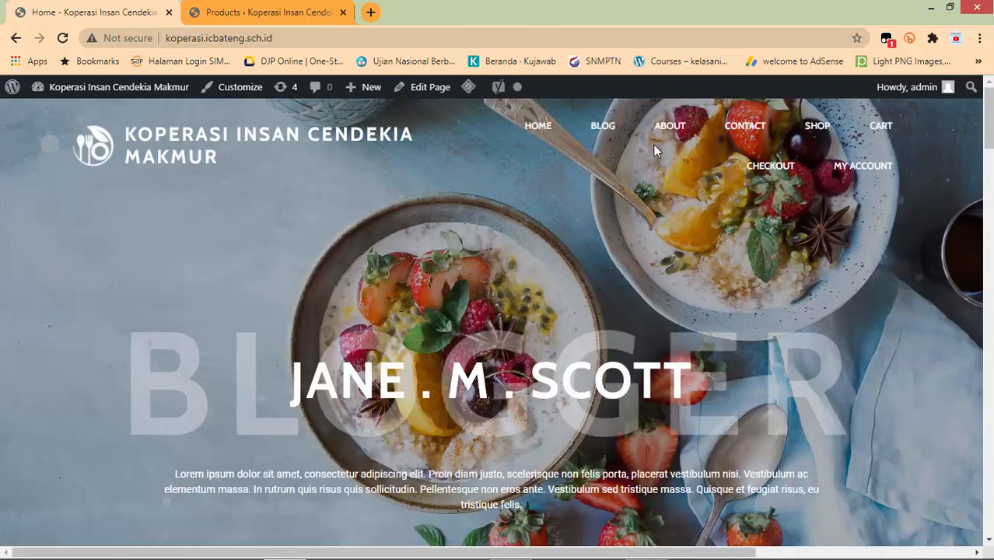
{"action": "scroll", "coordinate": [751, 159], "scroll_direction": "down", "scroll_amount": 5}
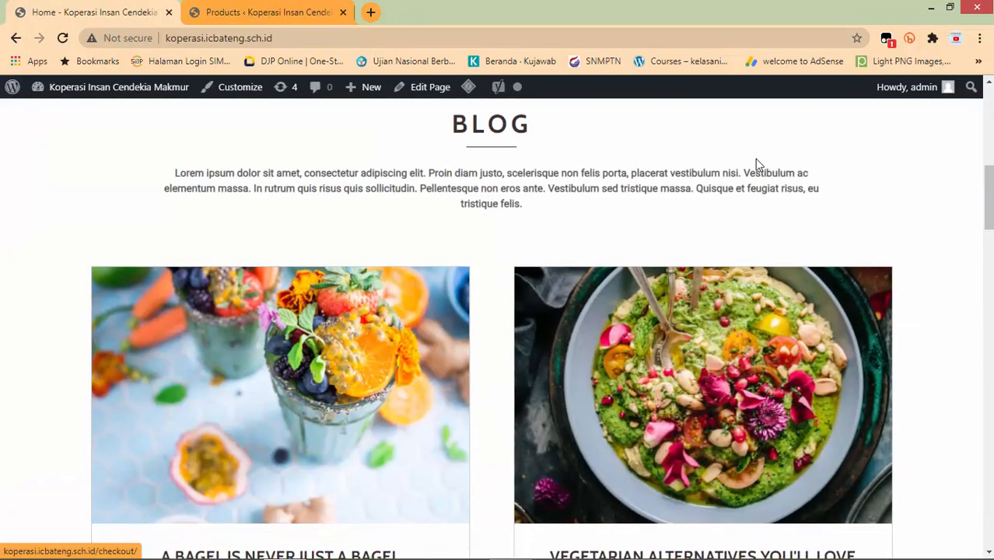
{"action": "scroll", "coordinate": [755, 161], "scroll_direction": "down", "scroll_amount": 5}
{"action": "scroll", "coordinate": [757, 156], "scroll_direction": "up", "scroll_amount": 5}
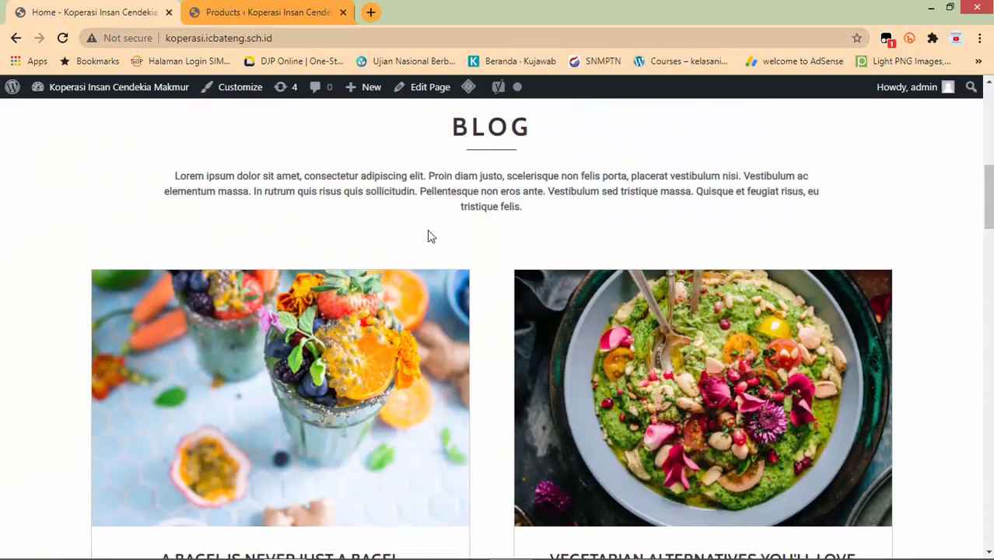
{"action": "scroll", "coordinate": [575, 312], "scroll_direction": "down", "scroll_amount": 10}
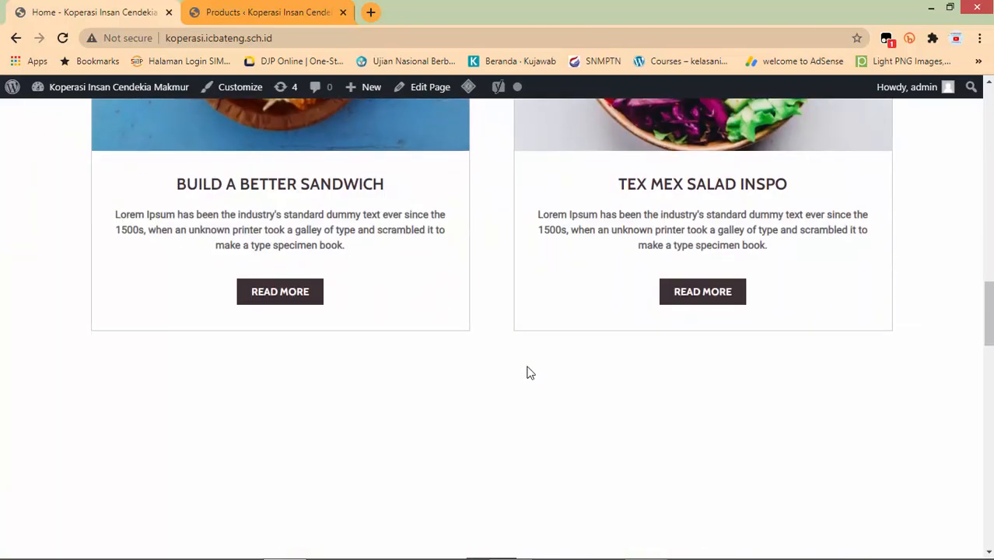
{"action": "scroll", "coordinate": [527, 372], "scroll_direction": "up", "scroll_amount": 10}
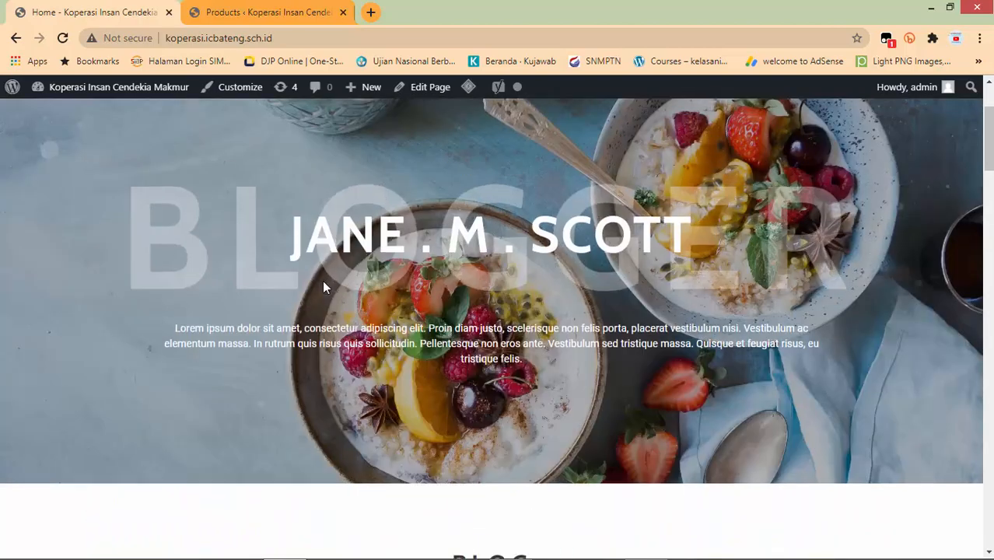
{"action": "scroll", "coordinate": [325, 281], "scroll_direction": "down", "scroll_amount": 8}
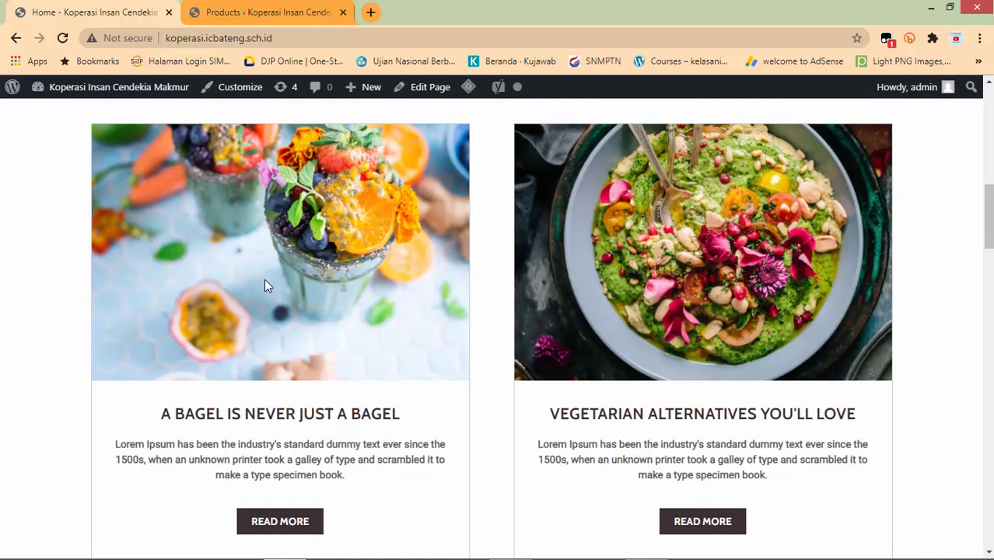
{"action": "scroll", "coordinate": [286, 359], "scroll_direction": "up", "scroll_amount": 8}
{"action": "scroll", "coordinate": [286, 359], "scroll_direction": "down", "scroll_amount": 5}
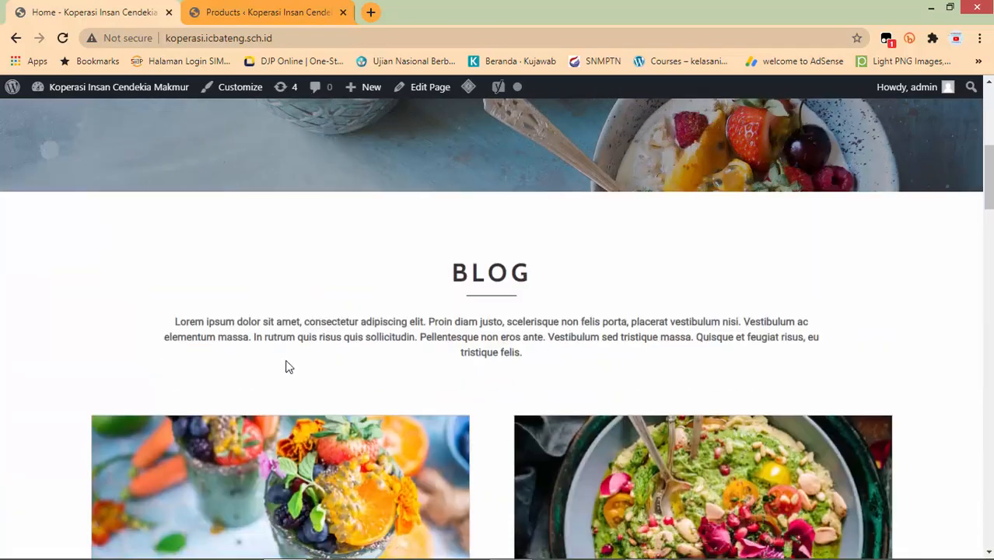
{"action": "scroll", "coordinate": [363, 374], "scroll_direction": "down", "scroll_amount": 4}
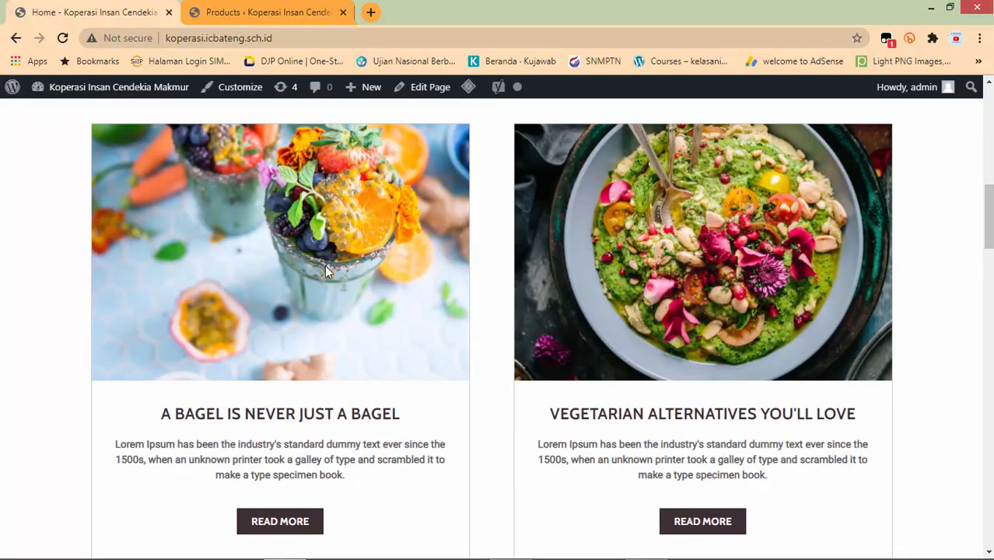
Return to the site admin and open the theme customizer.
{"action": "left_click", "coordinate": [251, 9]}
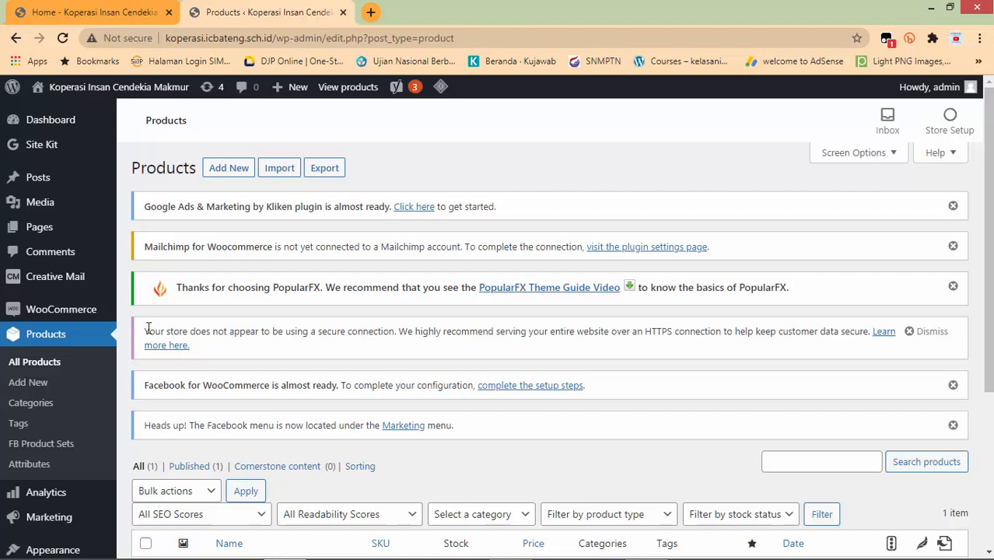
{"action": "scroll", "coordinate": [148, 328], "scroll_direction": "down", "scroll_amount": 3}
{"action": "scroll", "coordinate": [144, 319], "scroll_direction": "up", "scroll_amount": 1}
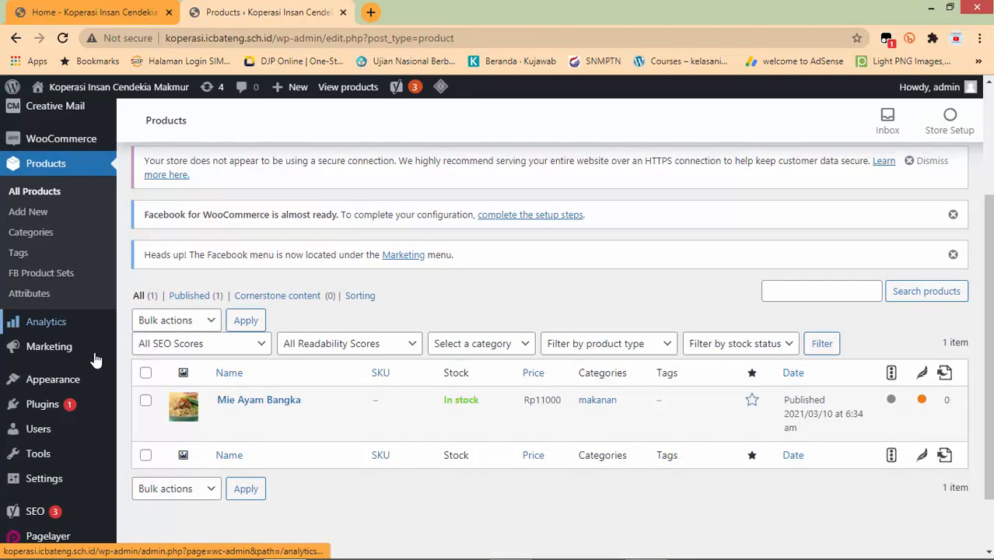
{"action": "mouse_move", "coordinate": [78, 381]}
{"action": "scroll", "coordinate": [78, 381], "scroll_direction": "down", "scroll_amount": 2}
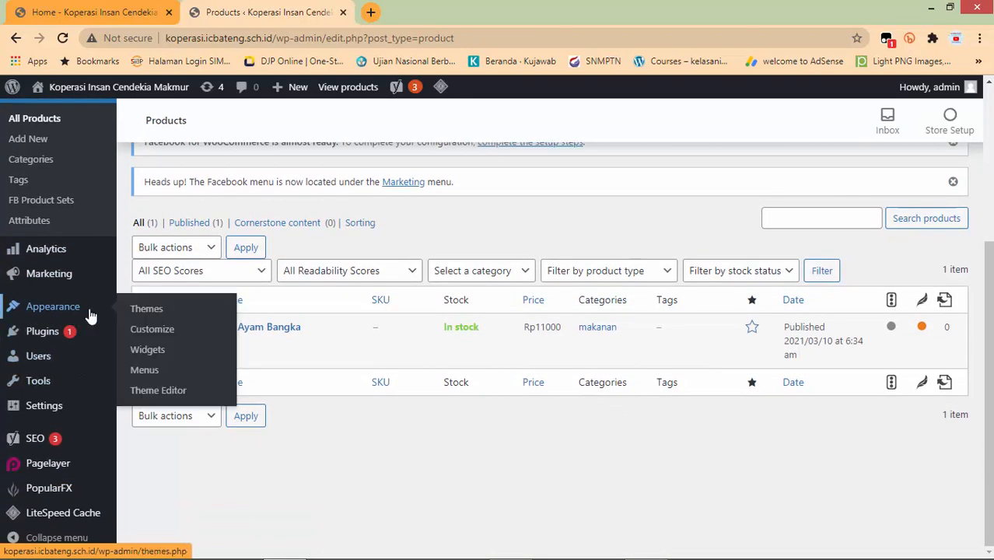
{"action": "left_click", "coordinate": [153, 335]}
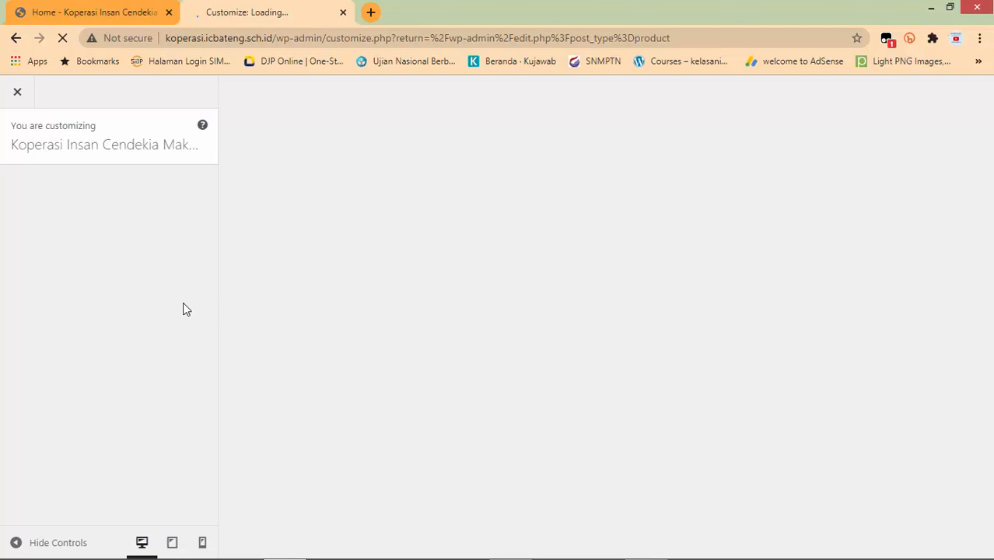
Review the live home page's banner, navigation and blog section while the customizer loads.
{"action": "left_click", "coordinate": [23, 11]}
{"action": "scroll", "coordinate": [323, 412], "scroll_direction": "up", "scroll_amount": 5}
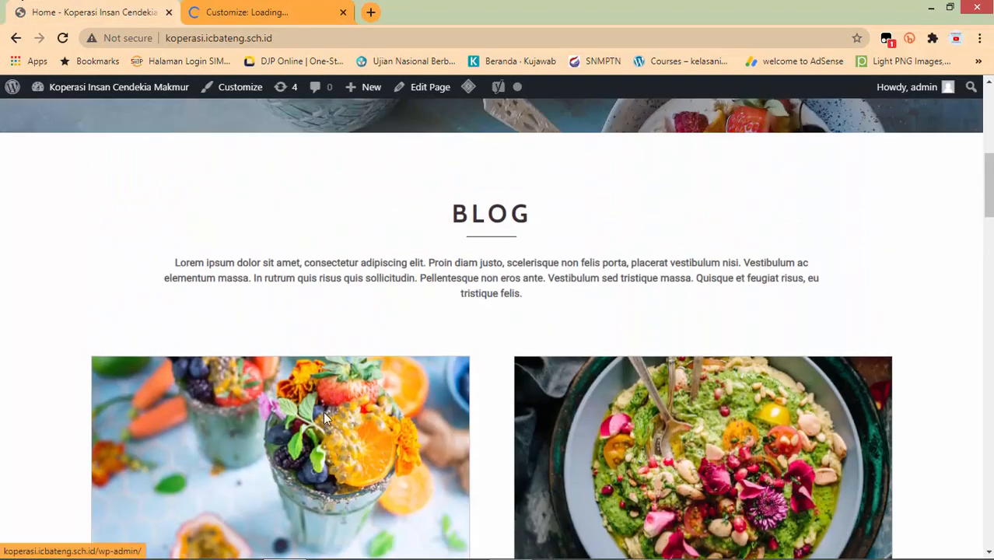
{"action": "scroll", "coordinate": [383, 387], "scroll_direction": "down", "scroll_amount": 5}
{"action": "scroll", "coordinate": [341, 315], "scroll_direction": "up", "scroll_amount": 1}
{"action": "scroll", "coordinate": [341, 315], "scroll_direction": "up", "scroll_amount": 5}
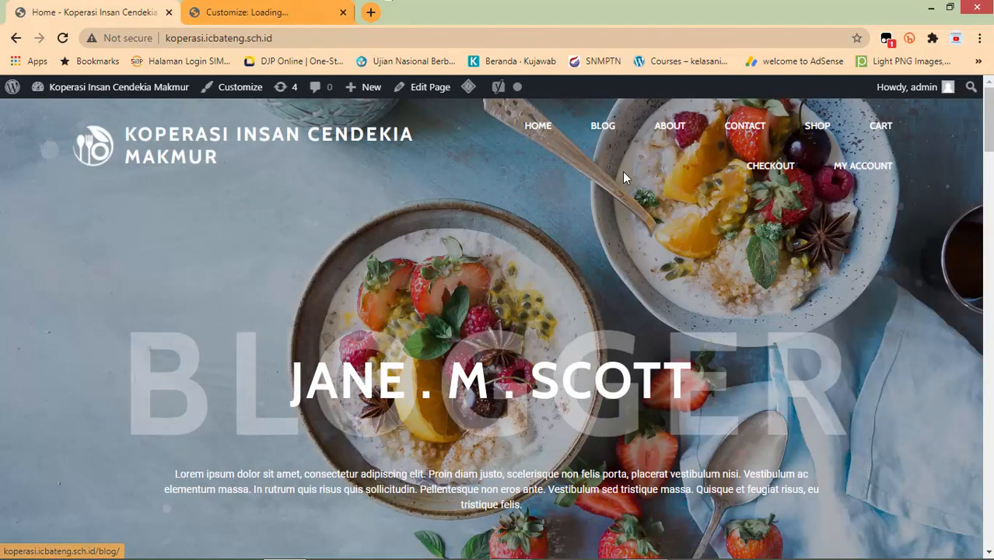
Open the customizer's Site Identity settings and go to the file upload for the site icon.
{"action": "left_click", "coordinate": [247, 8]}
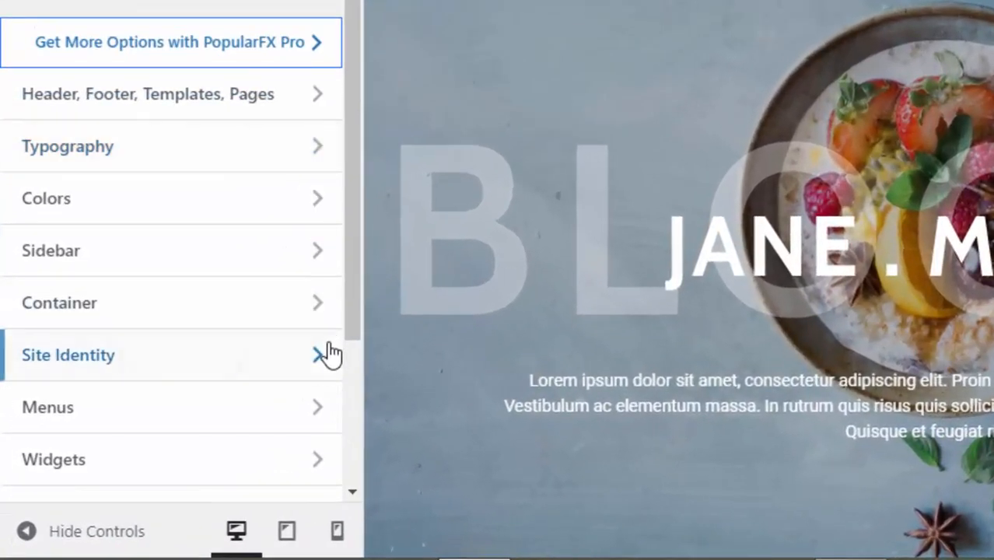
{"action": "left_click", "coordinate": [272, 388]}
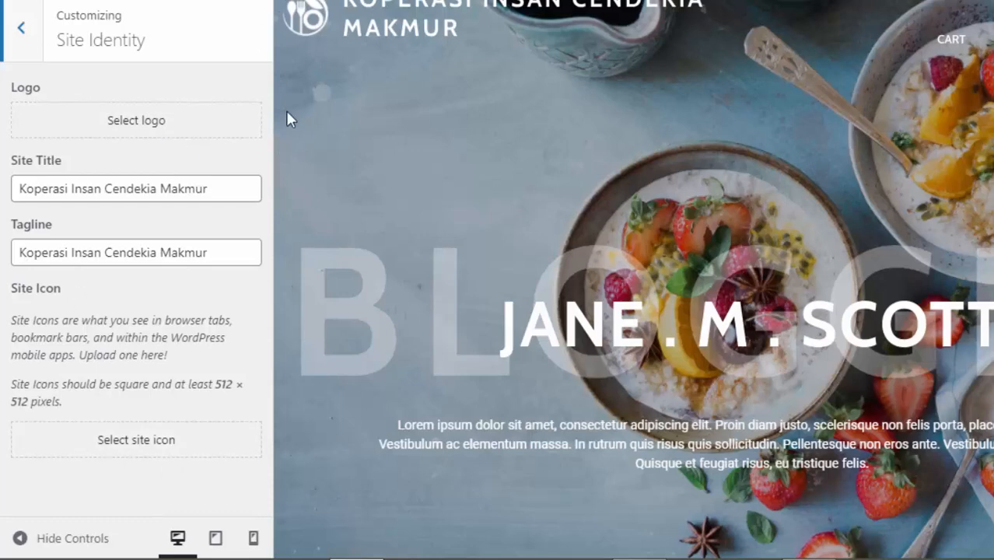
{"action": "left_click", "coordinate": [138, 444]}
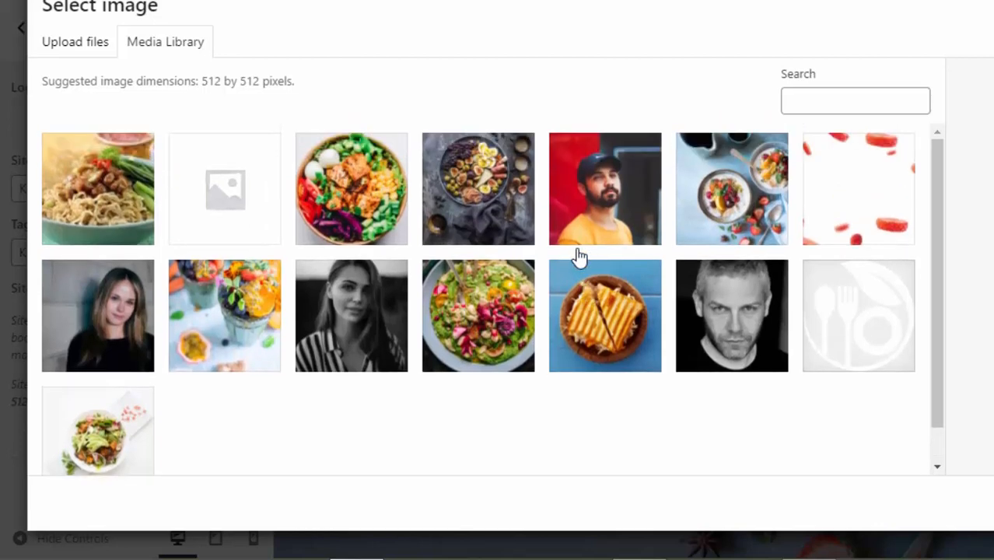
{"action": "left_click", "coordinate": [73, 47]}
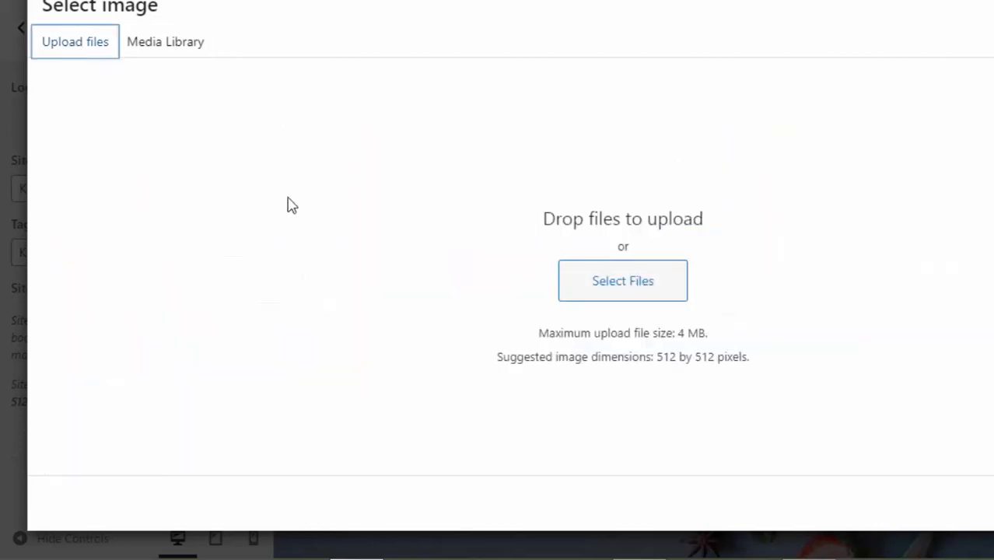
Upload "Logo IC sedang - PNG" from the Pictures folder and select it as the site icon image.
{"action": "left_click", "coordinate": [644, 284]}
{"action": "left_click", "coordinate": [644, 221]}
{"action": "scroll", "coordinate": [642, 193], "scroll_direction": "down", "scroll_amount": 3}
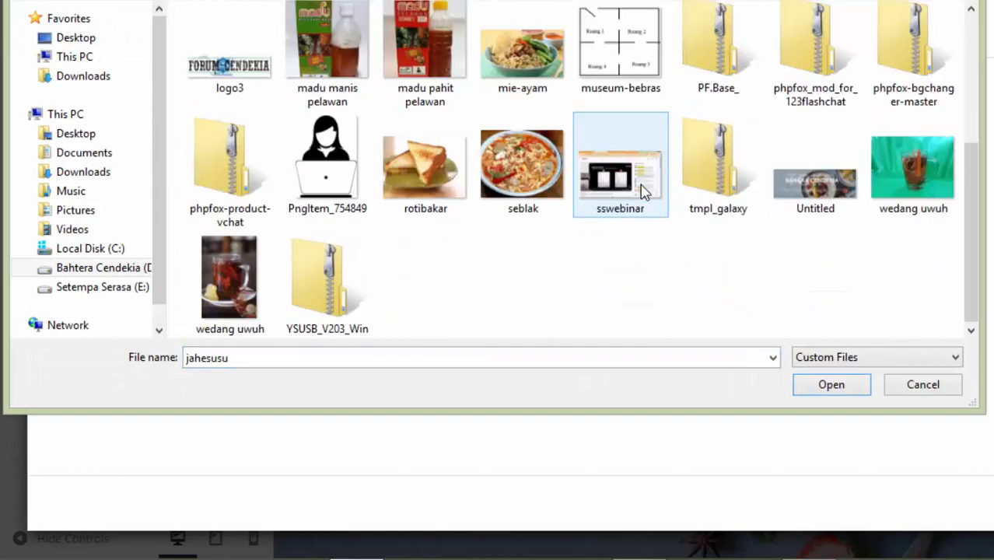
{"action": "scroll", "coordinate": [641, 184], "scroll_direction": "up", "scroll_amount": 3}
{"action": "scroll", "coordinate": [641, 183], "scroll_direction": "down", "scroll_amount": 3}
{"action": "scroll", "coordinate": [643, 190], "scroll_direction": "up", "scroll_amount": 3}
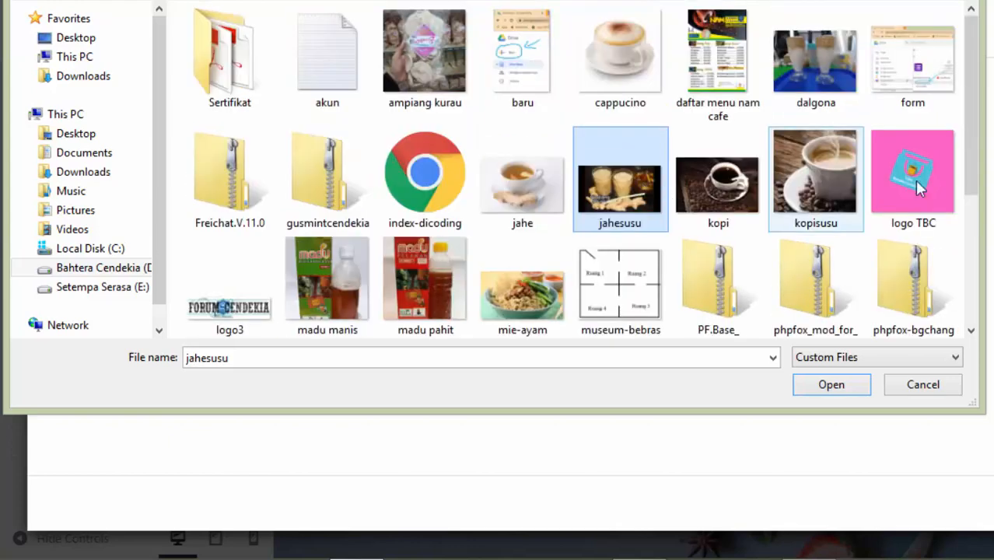
{"action": "left_click_drag", "start_coordinate": [979, 133], "coordinate": [974, 203]}
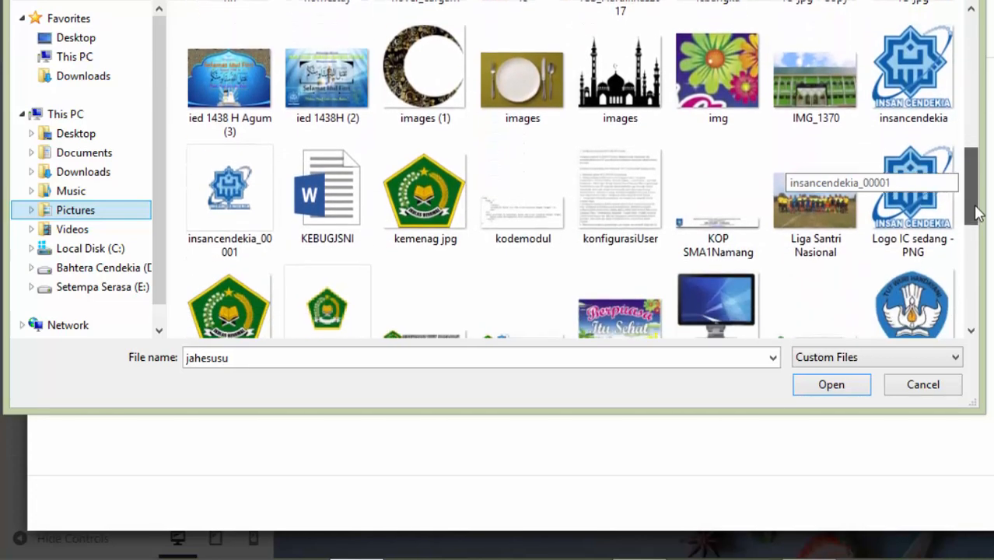
{"action": "double_click", "coordinate": [906, 211]}
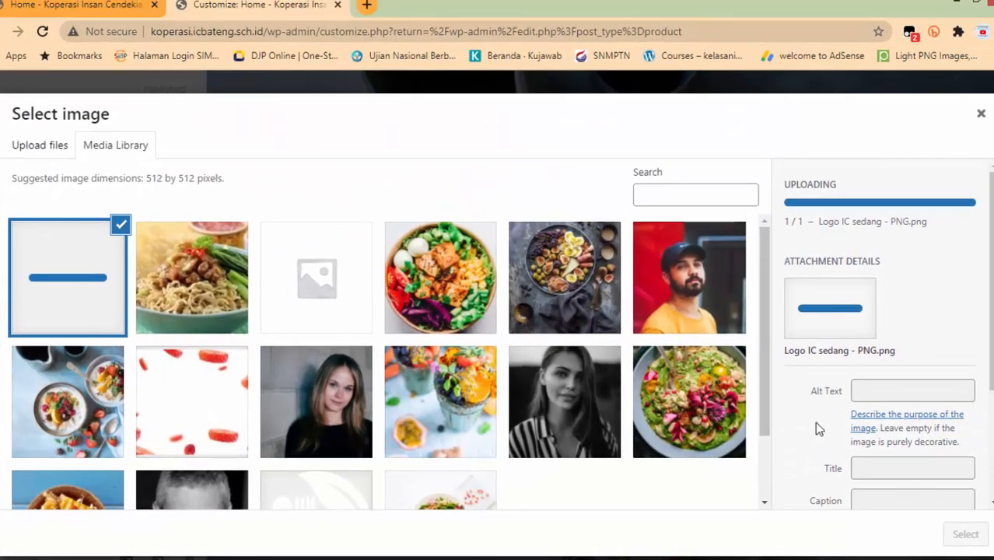
{"action": "left_click", "coordinate": [965, 534]}
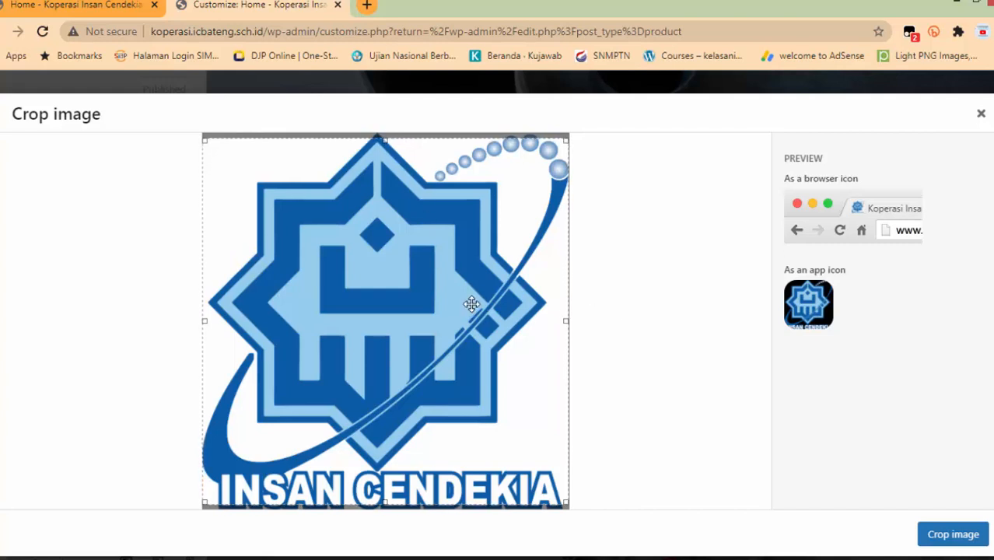
Crop the Insan Cendekia logo to a square for the site icon and publish the Site Identity change.
{"action": "left_click_drag", "start_coordinate": [471, 304], "coordinate": [468, 301]}
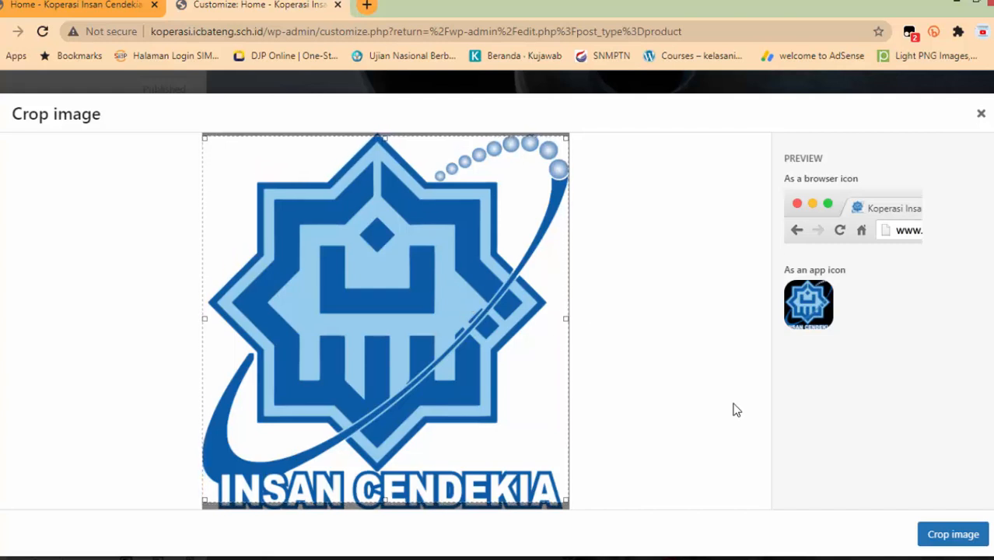
{"action": "left_click", "coordinate": [955, 535]}
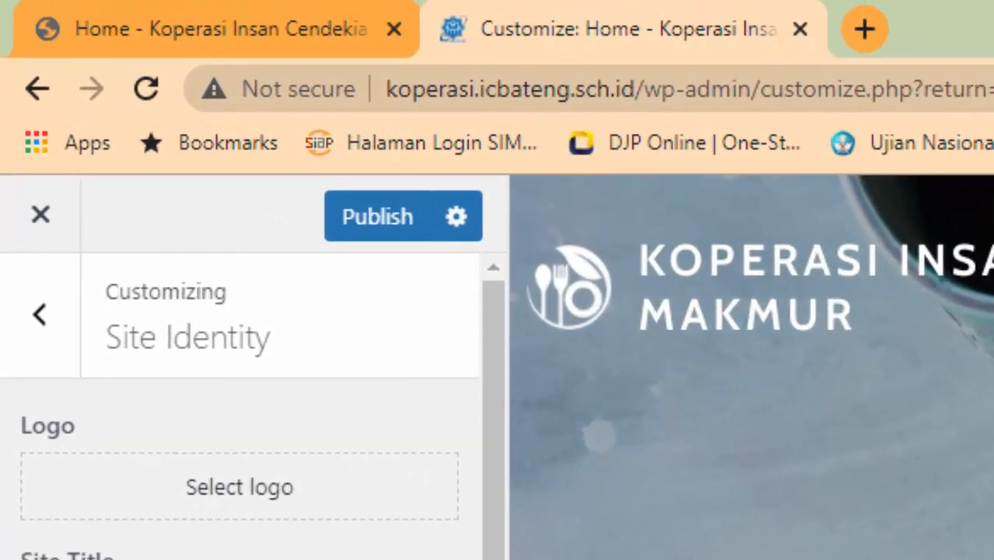
{"action": "scroll", "coordinate": [460, 384], "scroll_direction": "down", "scroll_amount": 1}
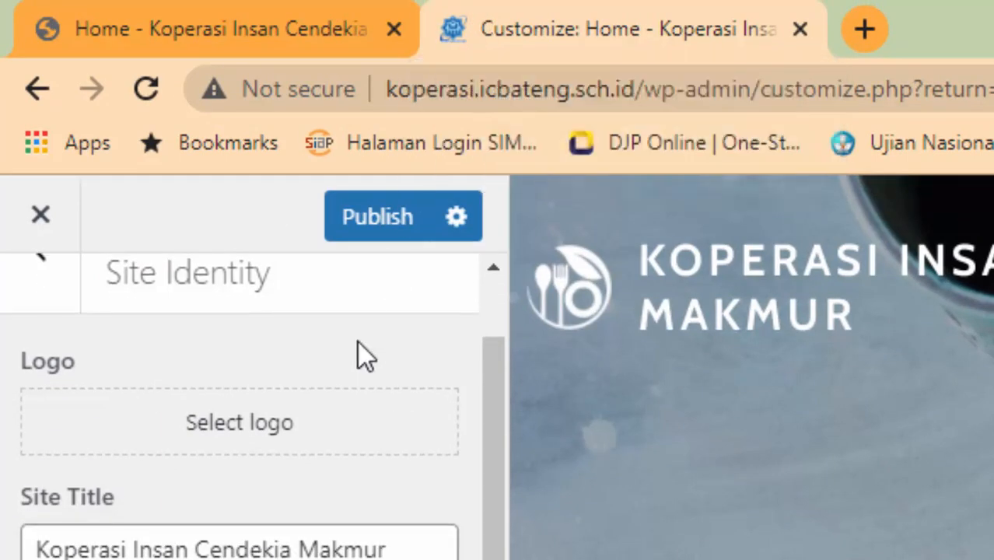
{"action": "scroll", "coordinate": [358, 346], "scroll_direction": "up", "scroll_amount": 1}
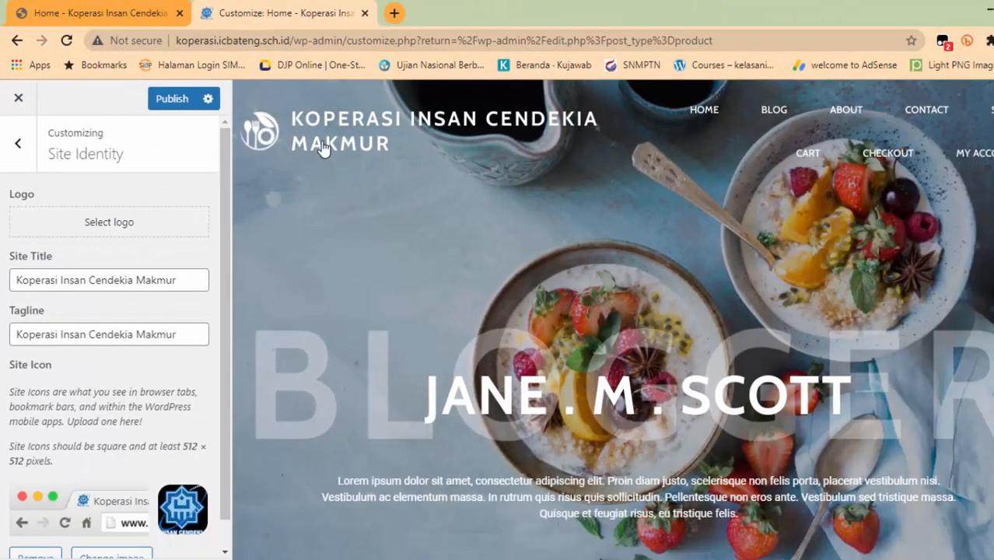
{"action": "left_click", "coordinate": [164, 99]}
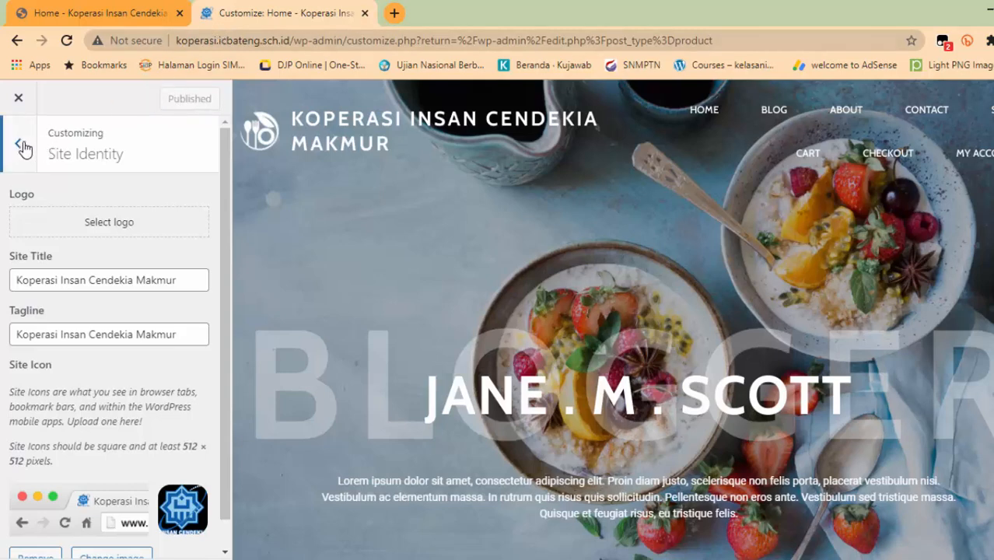
Open the foodporium Header Menu in the customizer's menu settings and inspect the Blog item's options.
{"action": "left_click", "coordinate": [24, 148]}
{"action": "scroll", "coordinate": [128, 366], "scroll_direction": "down", "scroll_amount": 2}
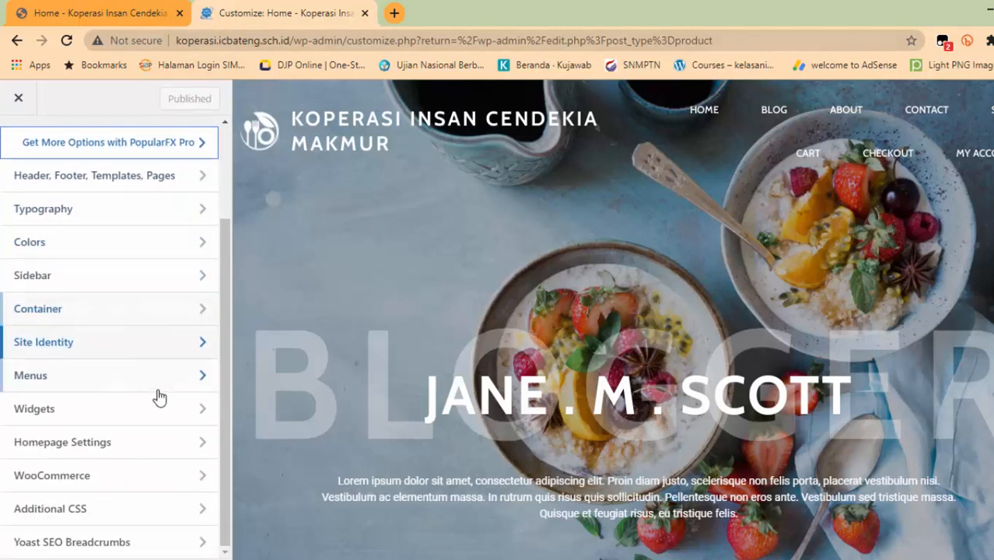
{"action": "left_click", "coordinate": [202, 377]}
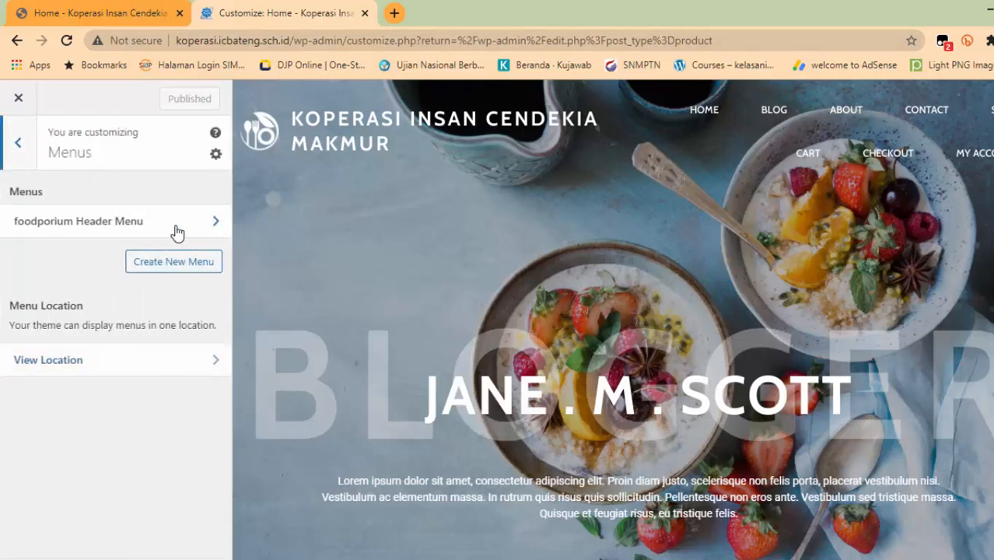
{"action": "left_click", "coordinate": [215, 222]}
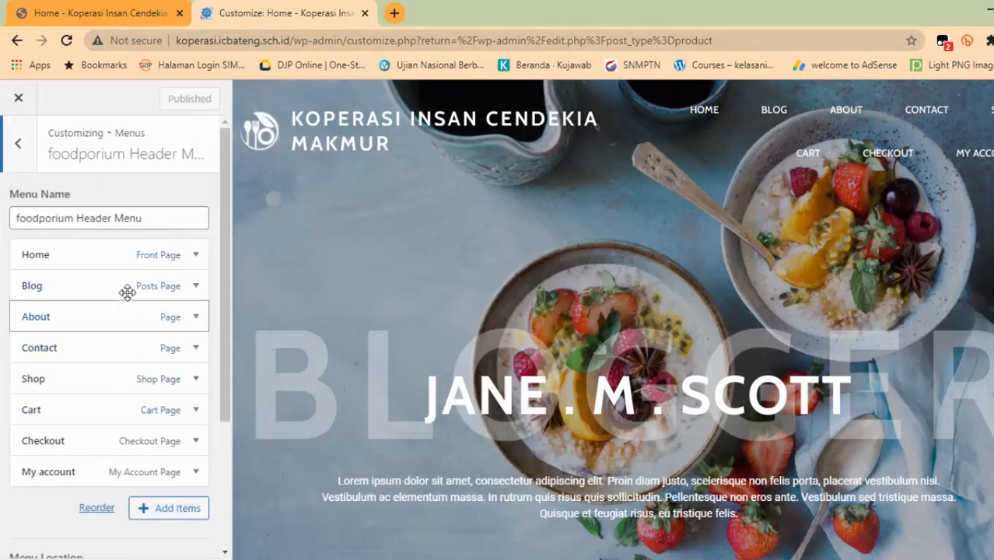
{"action": "left_click", "coordinate": [197, 287]}
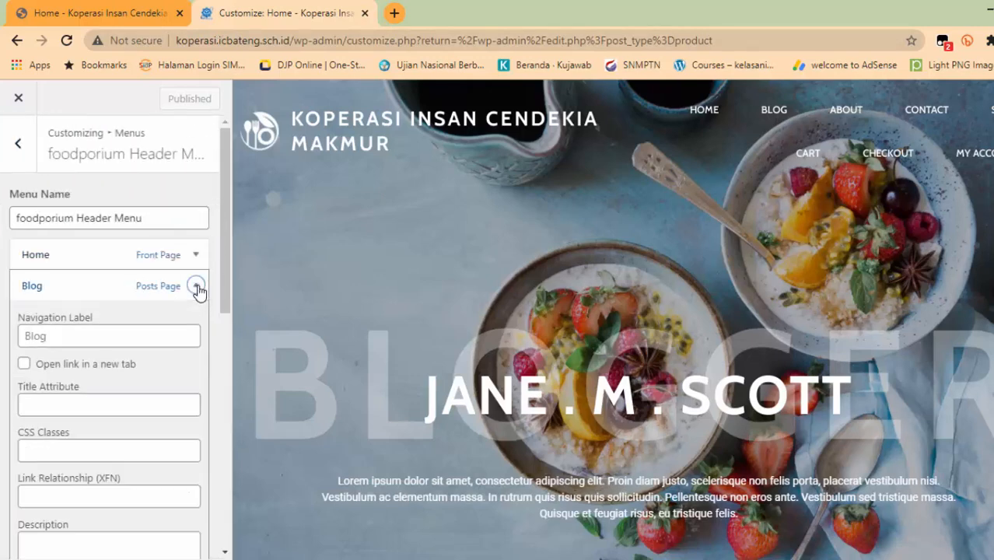
{"action": "scroll", "coordinate": [162, 355], "scroll_direction": "down", "scroll_amount": 5}
Review the live site's Contact page, including its banner, contact form and map.
{"action": "left_click", "coordinate": [109, 12]}
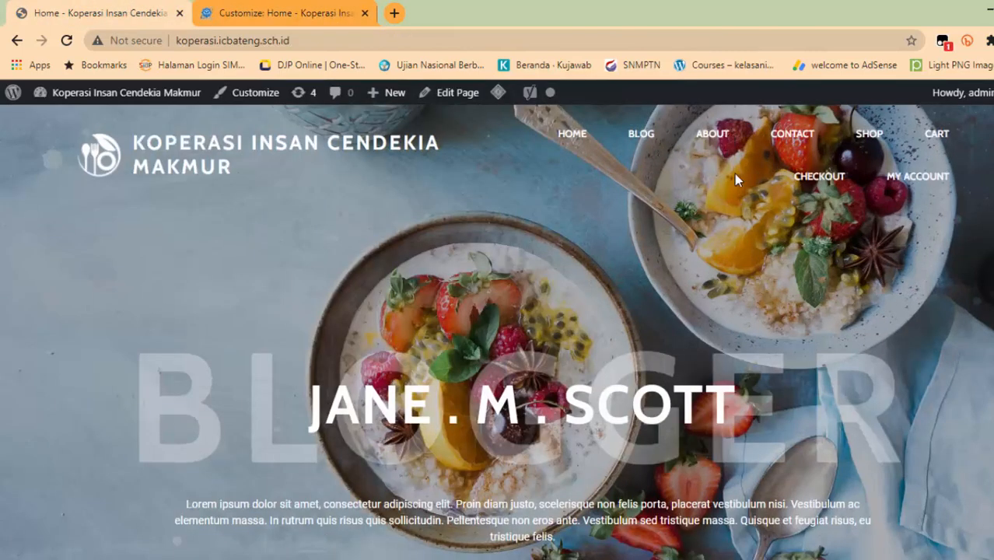
{"action": "left_click", "coordinate": [792, 136]}
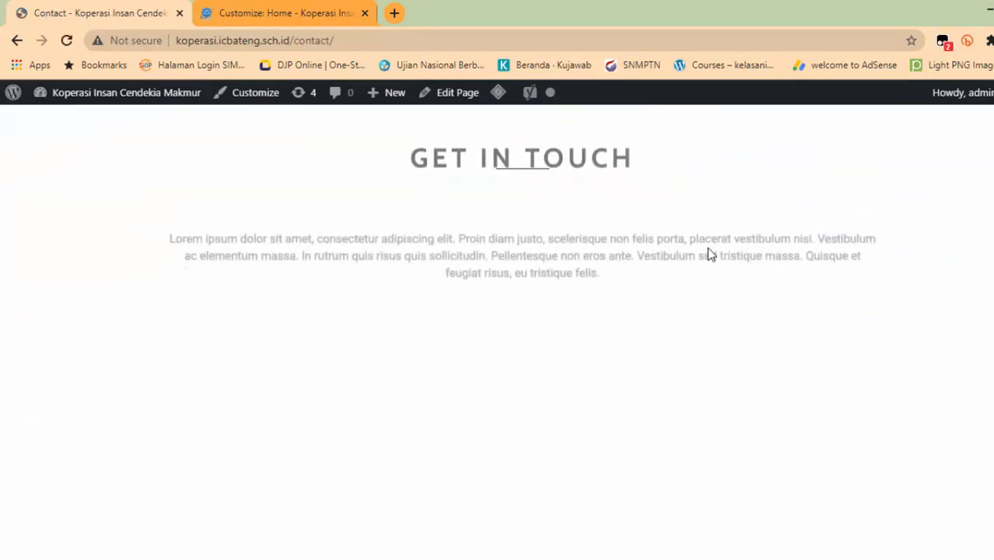
{"action": "scroll", "coordinate": [707, 249], "scroll_direction": "down", "scroll_amount": 5}
{"action": "scroll", "coordinate": [707, 254], "scroll_direction": "up", "scroll_amount": 3}
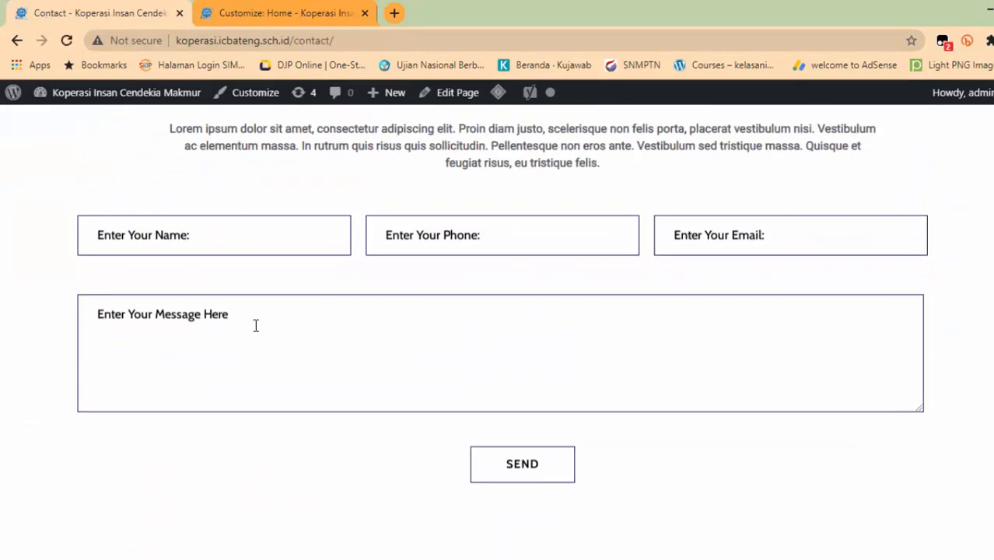
{"action": "left_click", "coordinate": [421, 344]}
{"action": "scroll", "coordinate": [429, 346], "scroll_direction": "up", "scroll_amount": 2}
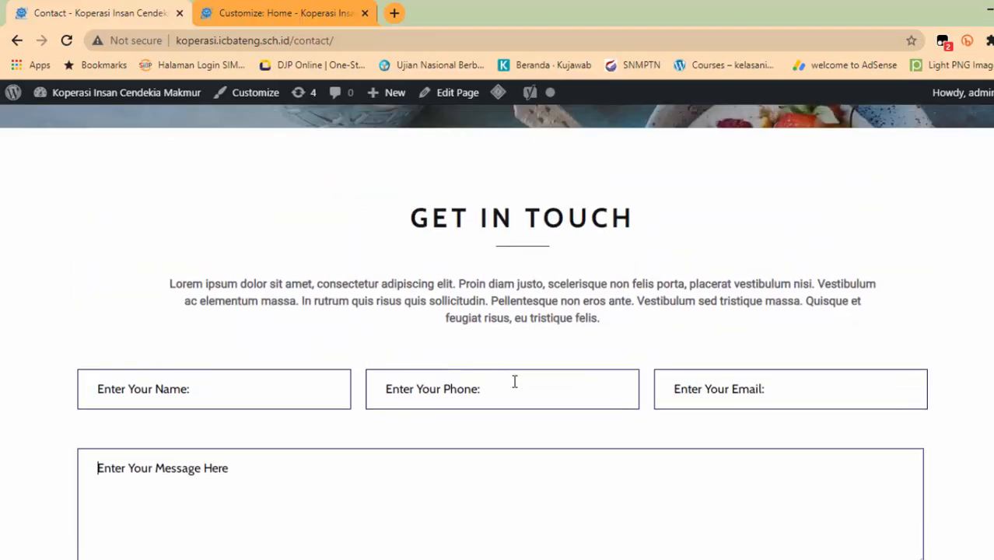
{"action": "scroll", "coordinate": [663, 391], "scroll_direction": "down", "scroll_amount": 2}
{"action": "scroll", "coordinate": [664, 391], "scroll_direction": "down", "scroll_amount": 3}
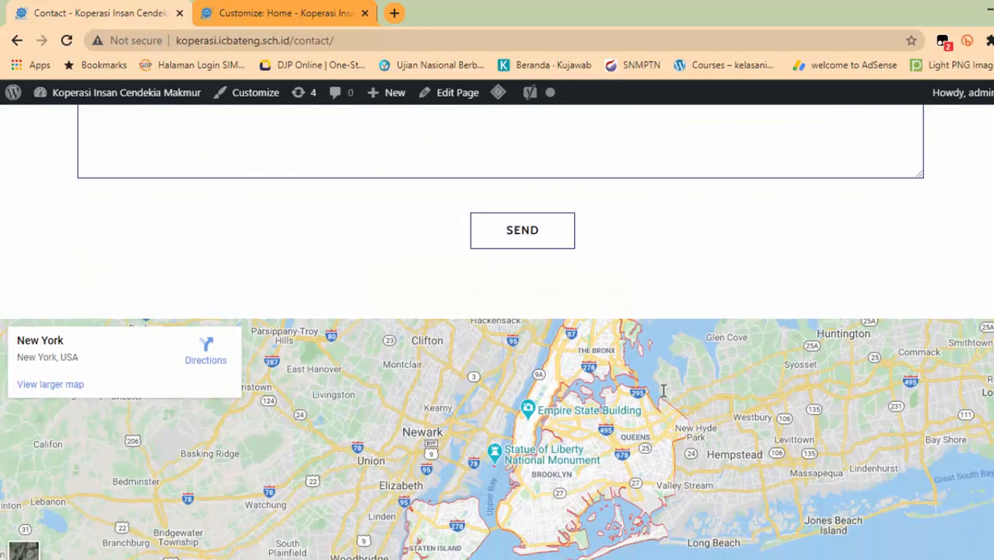
{"action": "scroll", "coordinate": [664, 391], "scroll_direction": "down", "scroll_amount": 3}
{"action": "scroll", "coordinate": [662, 395], "scroll_direction": "up", "scroll_amount": 12}
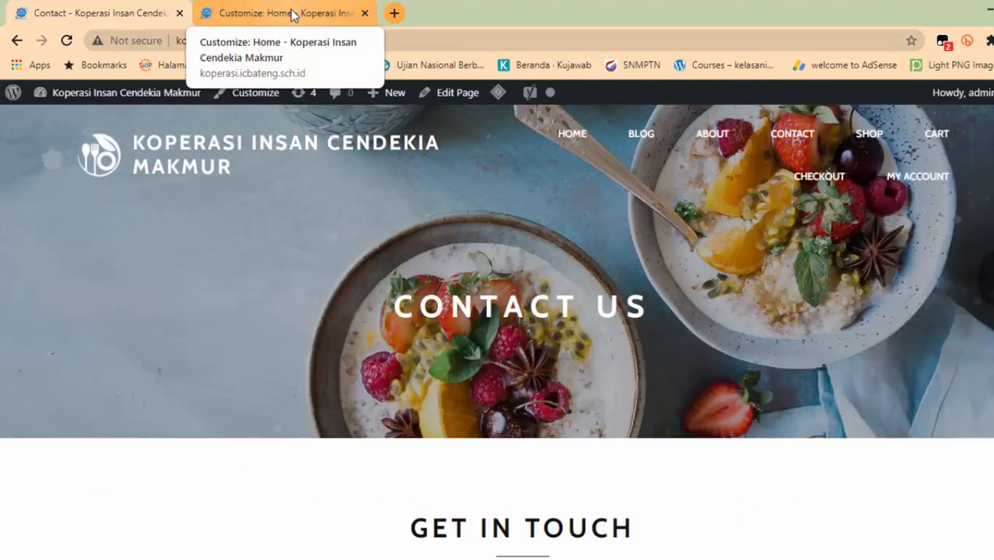
Remove the Contact item from the foodporium Header Menu in the customizer.
{"action": "left_click", "coordinate": [293, 16]}
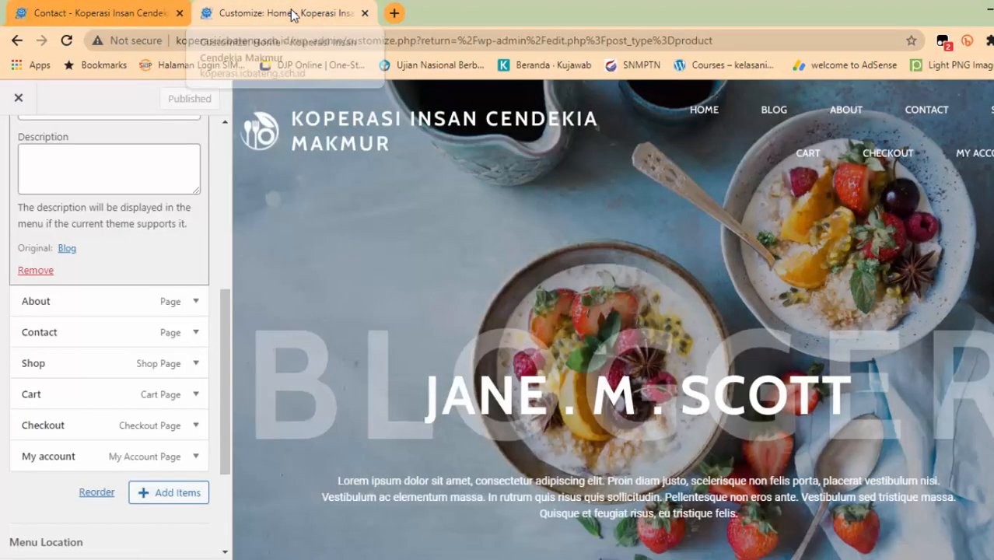
{"action": "scroll", "coordinate": [201, 351], "scroll_direction": "up", "scroll_amount": 5}
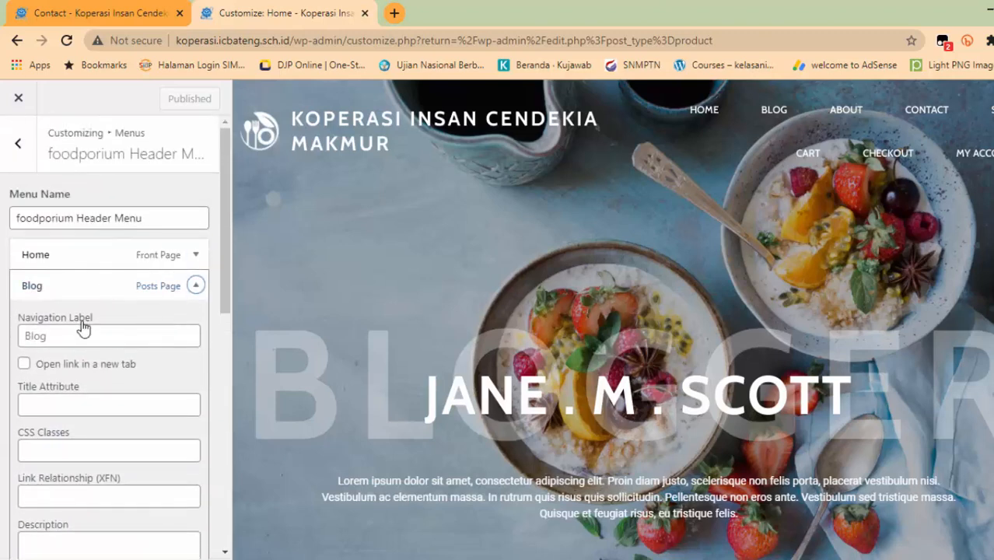
{"action": "scroll", "coordinate": [81, 327], "scroll_direction": "down", "scroll_amount": 7}
{"action": "scroll", "coordinate": [82, 319], "scroll_direction": "up", "scroll_amount": 3}
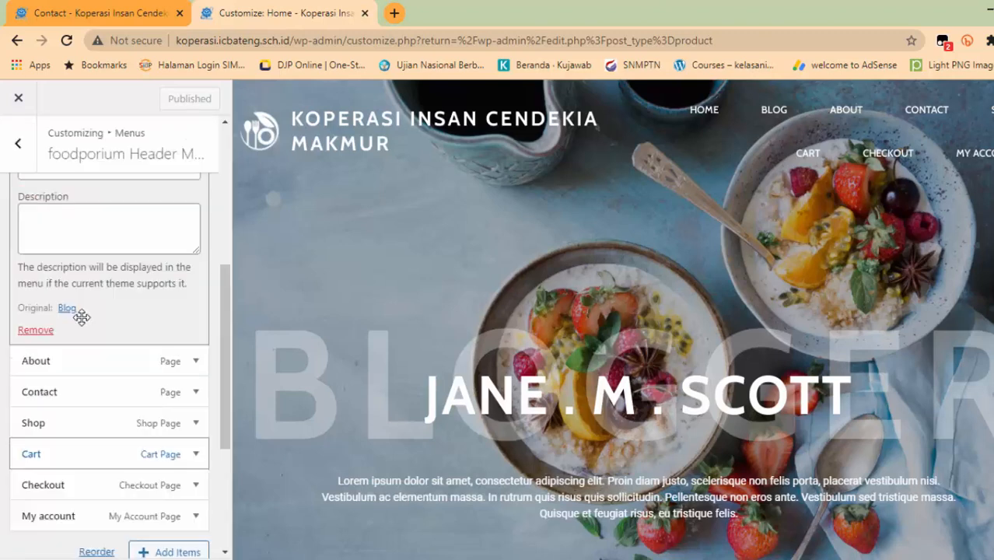
{"action": "scroll", "coordinate": [49, 217], "scroll_direction": "up", "scroll_amount": 4}
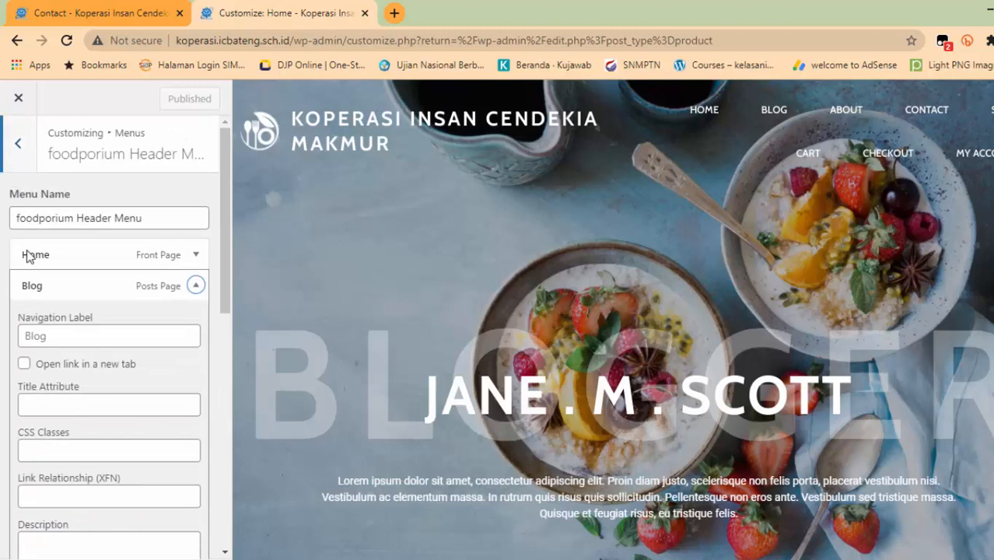
{"action": "left_click", "coordinate": [195, 285]}
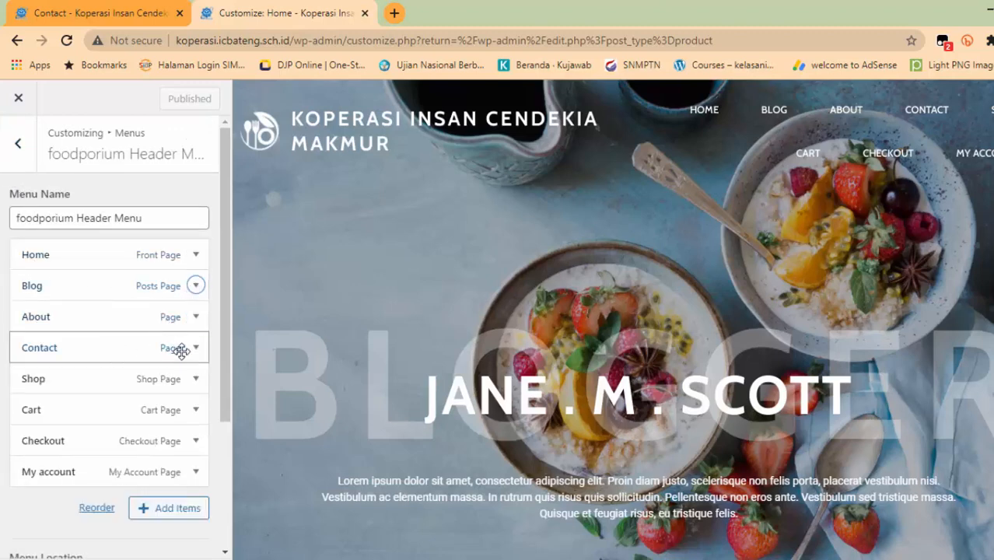
{"action": "left_click", "coordinate": [195, 349]}
{"action": "scroll", "coordinate": [188, 405], "scroll_direction": "down", "scroll_amount": 2}
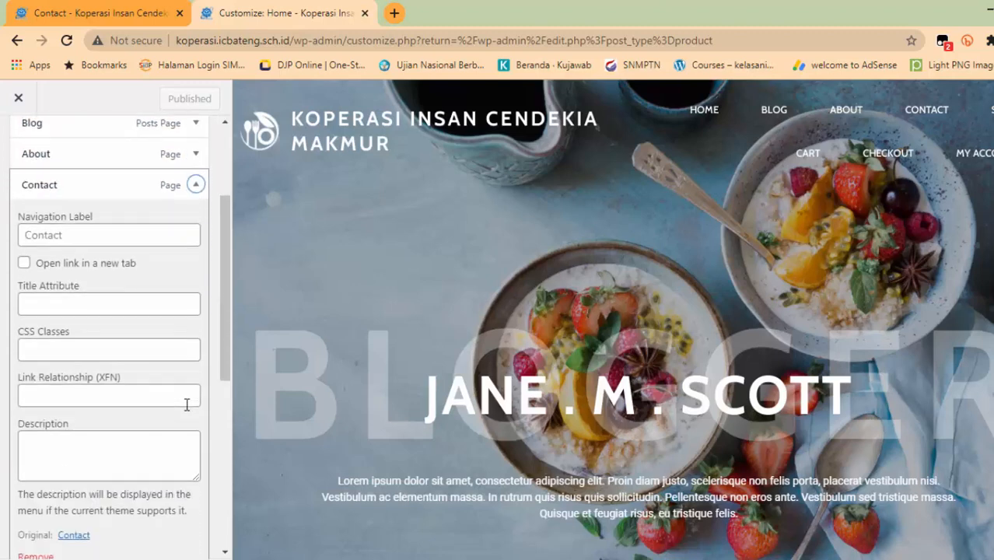
{"action": "scroll", "coordinate": [181, 405], "scroll_direction": "down", "scroll_amount": 2}
{"action": "left_click", "coordinate": [53, 410]}
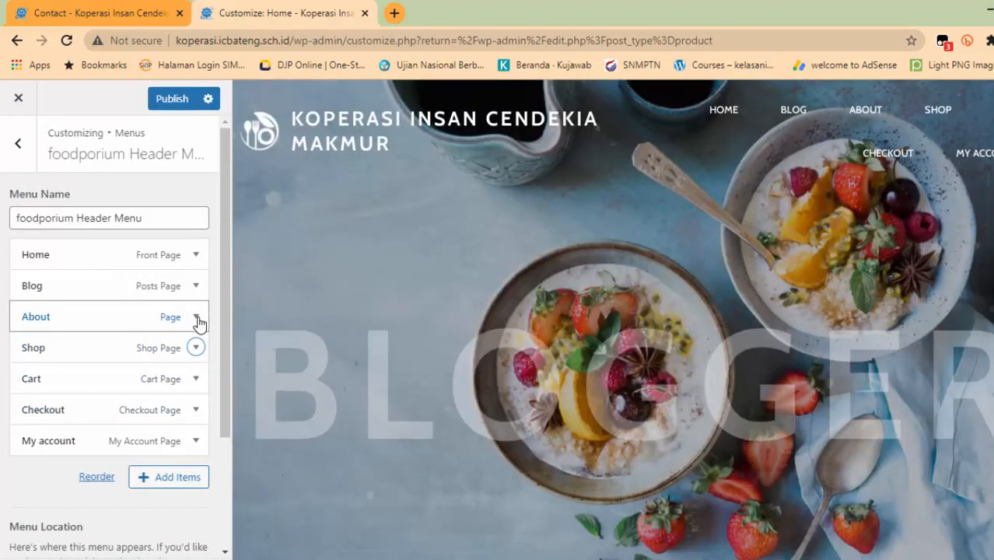
Reload the live Contact page to check its navigation, and publish the header menu change in the customizer.
{"action": "left_click", "coordinate": [99, 13]}
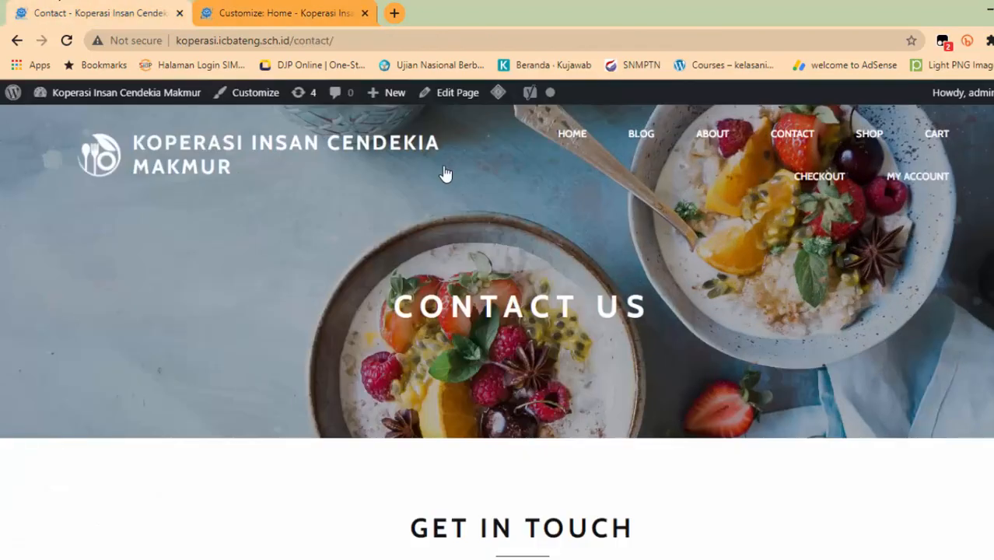
{"action": "left_click", "coordinate": [67, 40]}
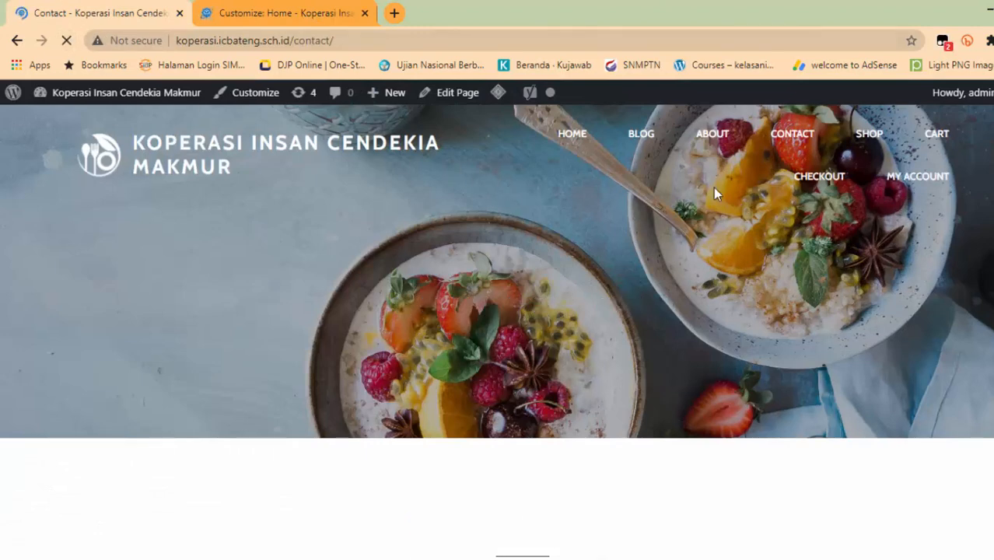
{"action": "left_click", "coordinate": [298, 17]}
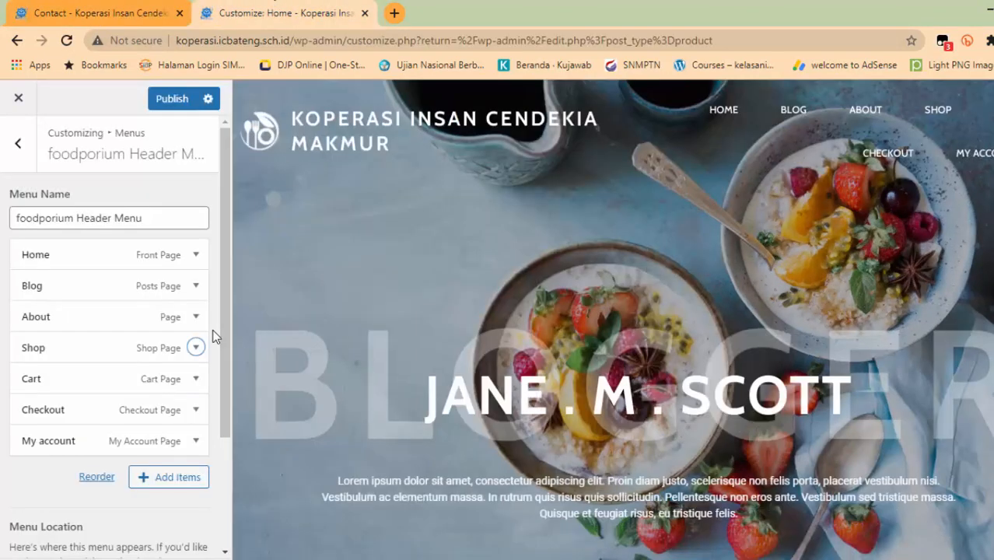
{"action": "scroll", "coordinate": [163, 366], "scroll_direction": "down", "scroll_amount": 3}
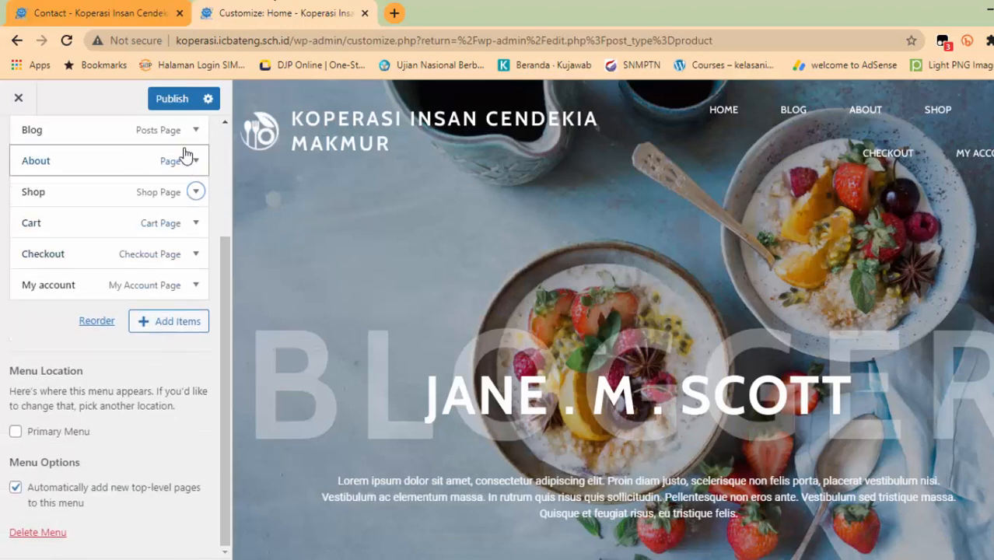
{"action": "scroll", "coordinate": [179, 144], "scroll_direction": "up", "scroll_amount": 3}
{"action": "left_click", "coordinate": [173, 99]}
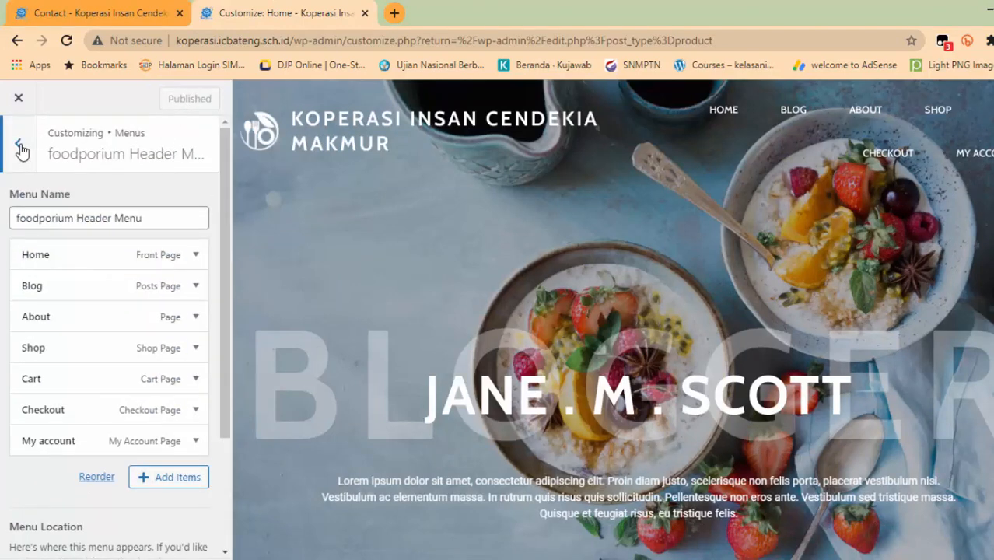
Leave the header menu's settings and check the published navigation on the live Contact page.
{"action": "left_click", "coordinate": [18, 144]}
{"action": "left_click", "coordinate": [76, 11]}
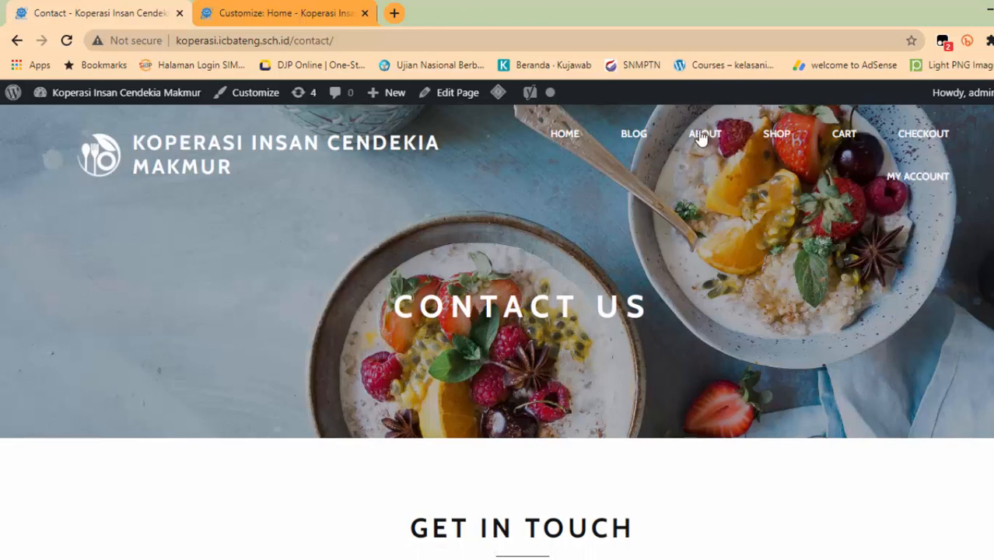
{"action": "left_click", "coordinate": [278, 12]}
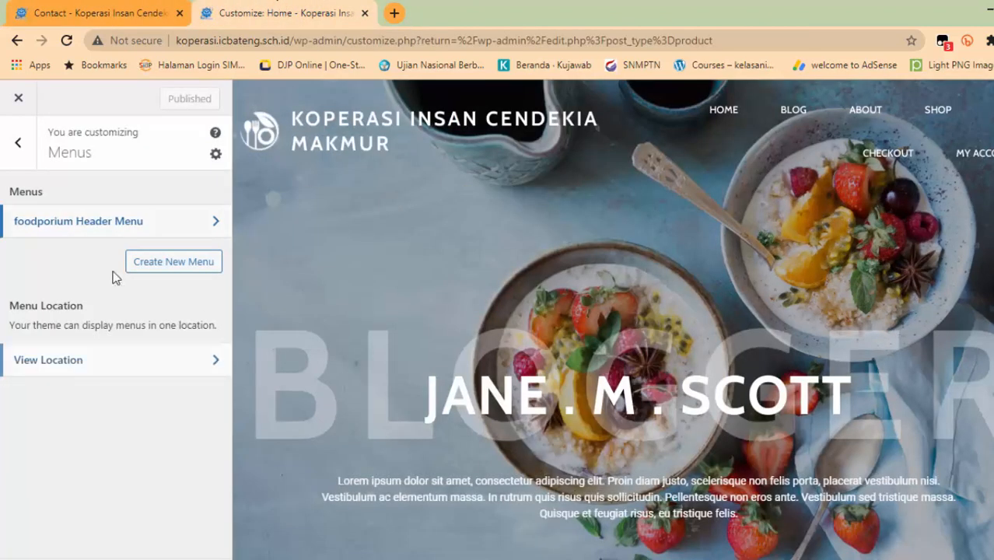
Look over the Homepage Settings and open the customizer's Header, Footer, Templates, Pages section.
{"action": "left_click", "coordinate": [18, 146]}
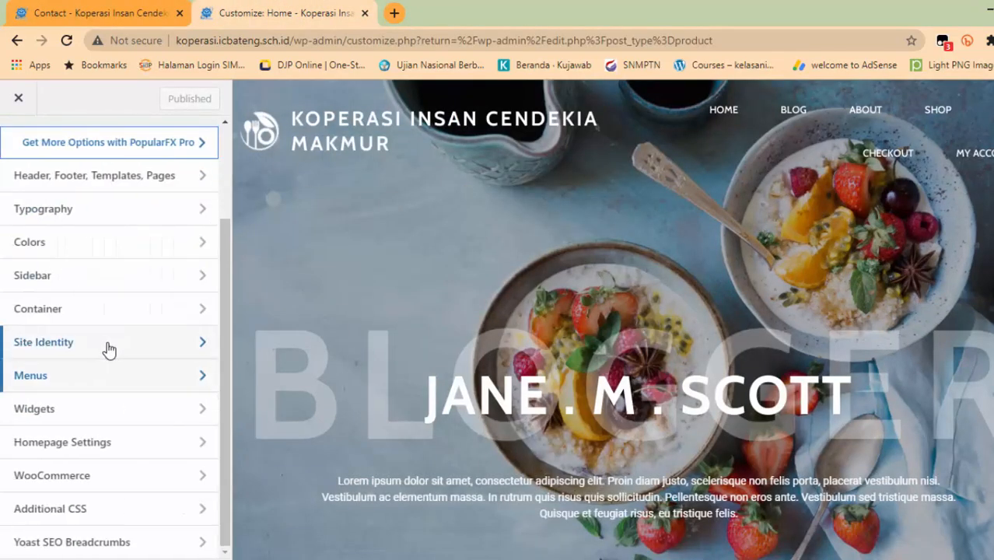
{"action": "left_click", "coordinate": [200, 442]}
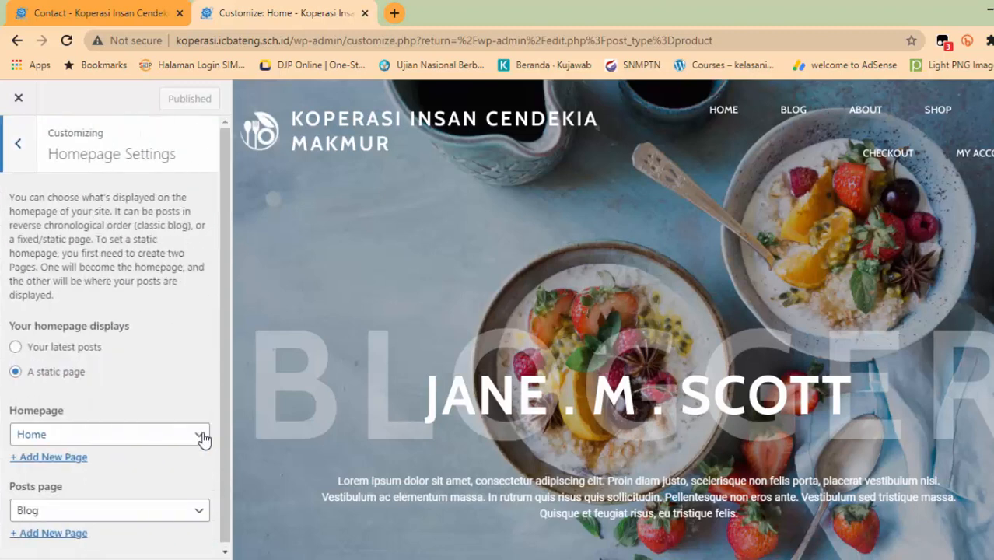
{"action": "left_click", "coordinate": [18, 140]}
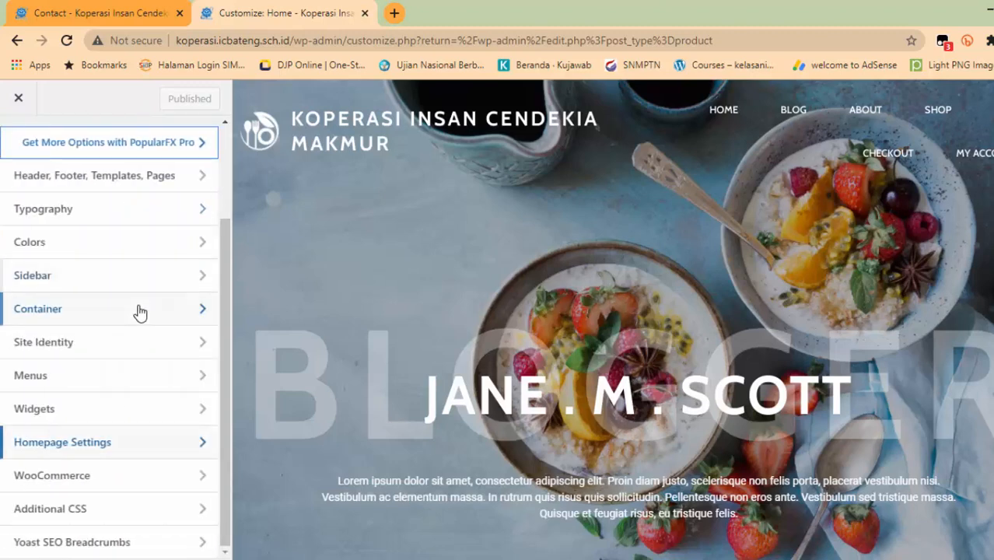
{"action": "left_click", "coordinate": [205, 177]}
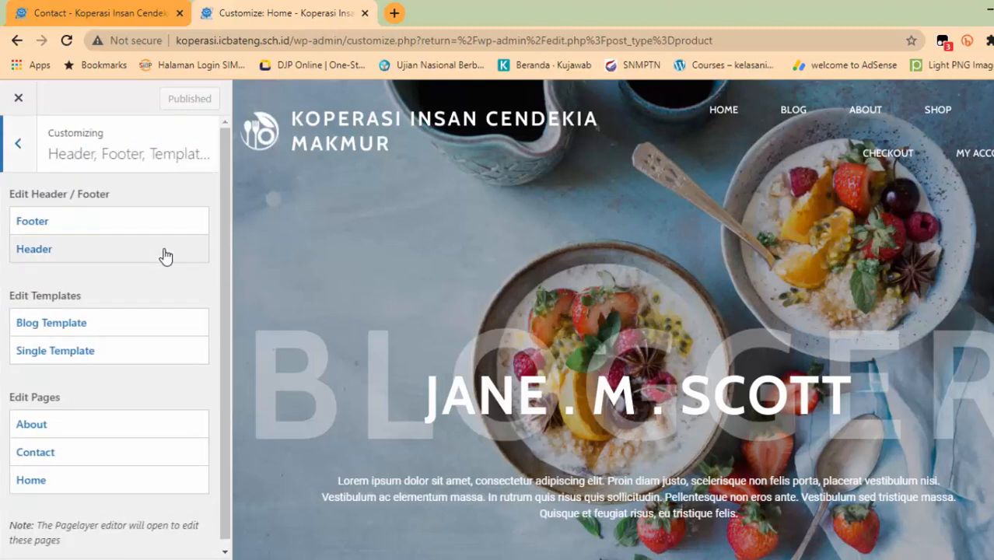
{"action": "left_click", "coordinate": [18, 142]}
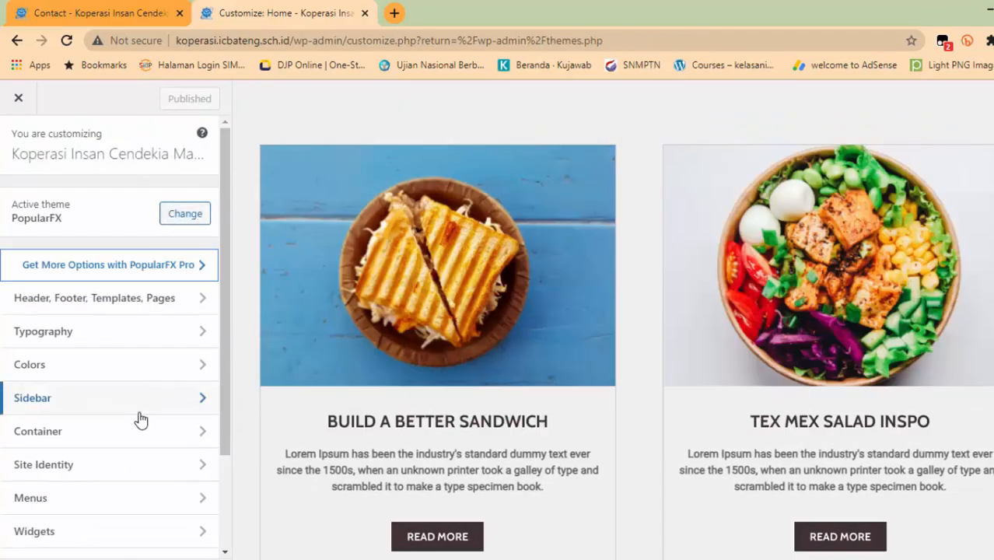
{"action": "left_click", "coordinate": [208, 298]}
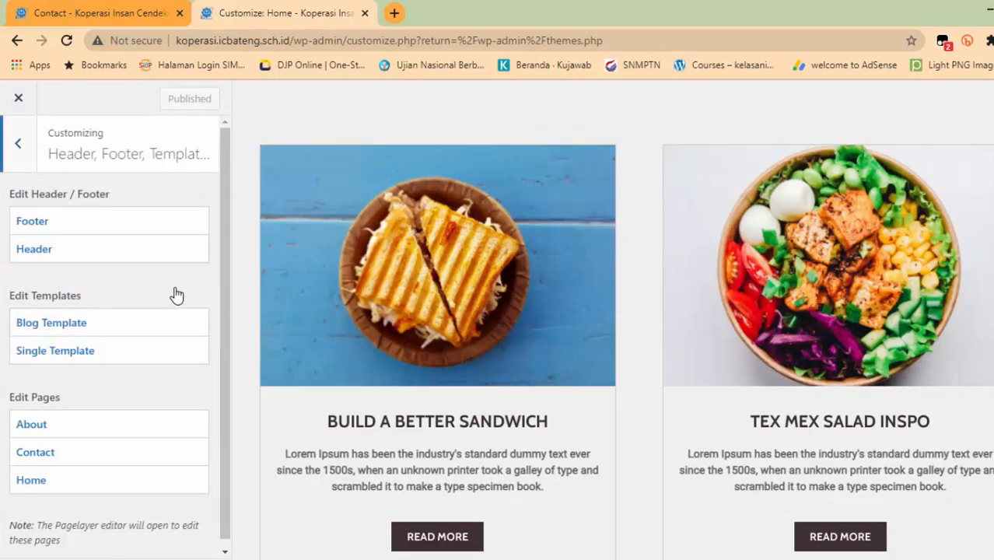
Open the Home page from the Edit Pages list in the Pagelayer editor.
{"action": "scroll", "coordinate": [177, 295], "scroll_direction": "down", "scroll_amount": 1}
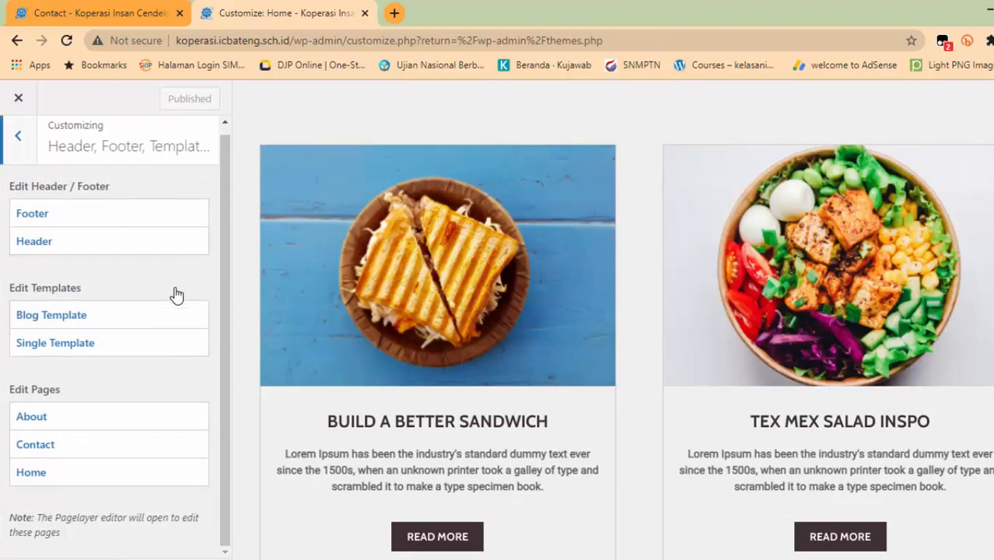
{"action": "scroll", "coordinate": [175, 294], "scroll_direction": "up", "scroll_amount": 1}
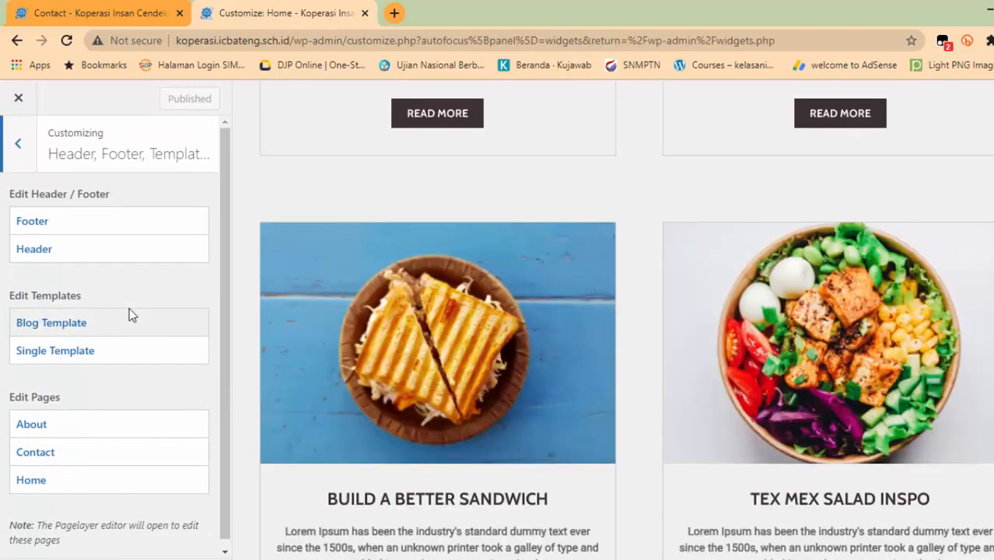
{"action": "left_click", "coordinate": [44, 479]}
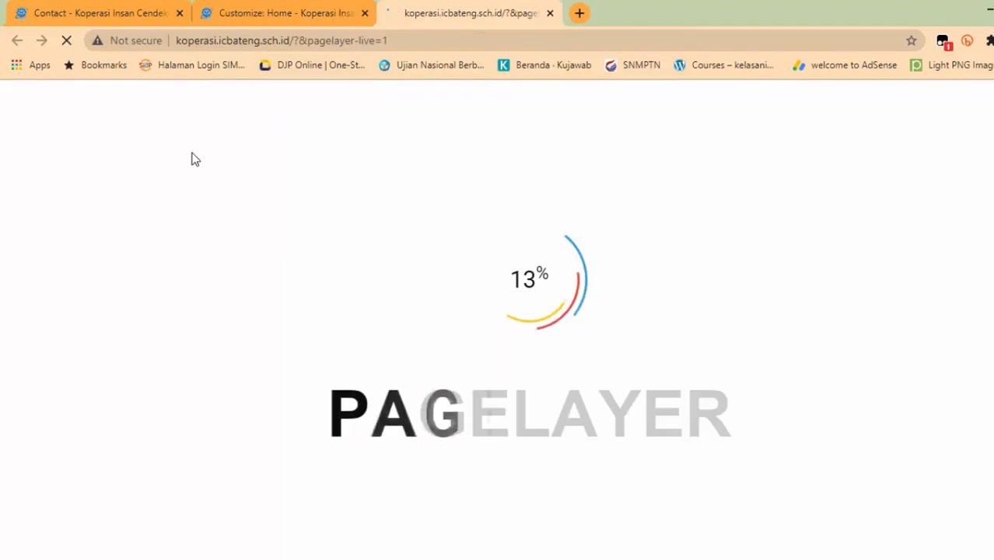
{"action": "left_click", "coordinate": [227, 12]}
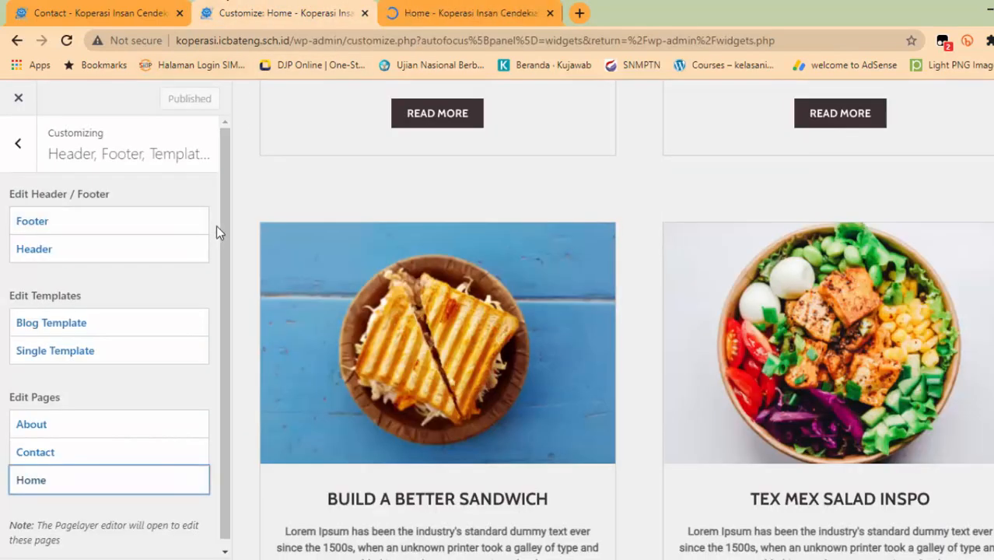
{"action": "left_click", "coordinate": [448, 13]}
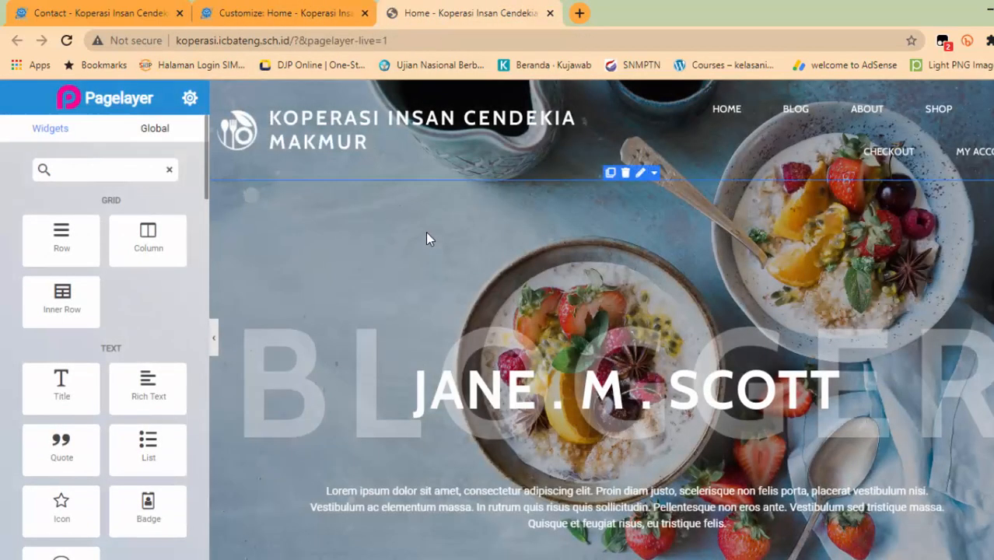
Open the hero's main name heading for editing and insert "Koperasi" before its existing text.
{"action": "scroll", "coordinate": [426, 232], "scroll_direction": "down", "scroll_amount": 2}
{"action": "left_click", "coordinate": [619, 246]}
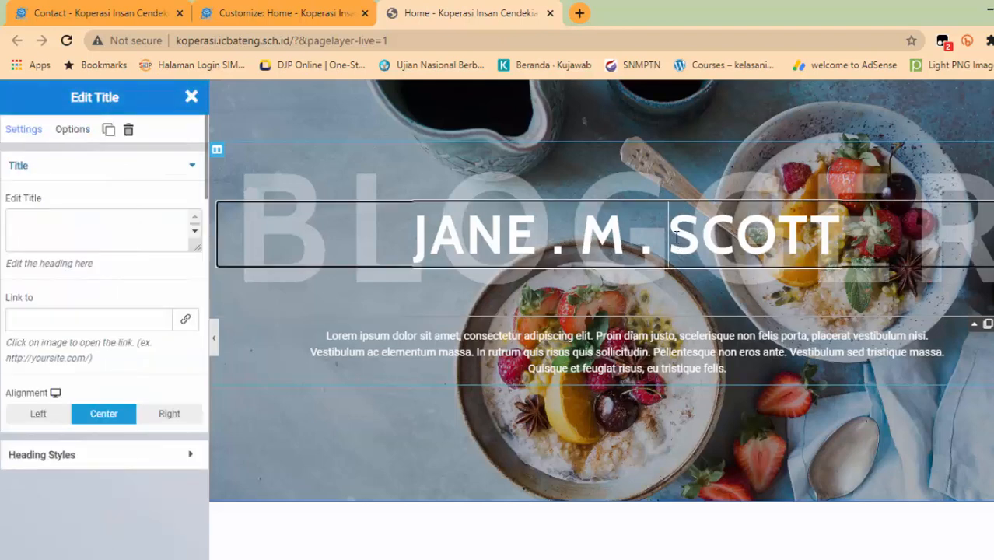
{"action": "left_click", "coordinate": [76, 229]}
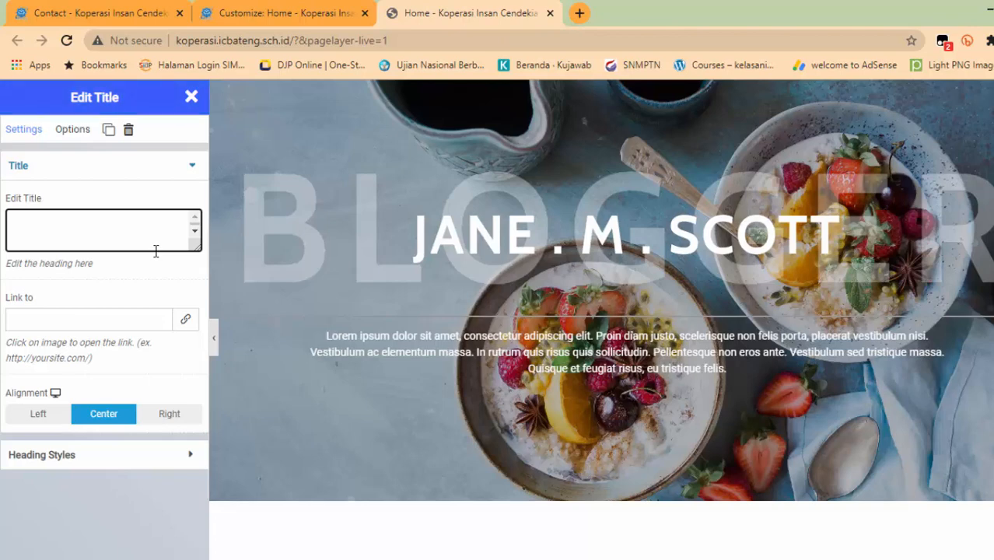
{"action": "type", "text": "Kope"}
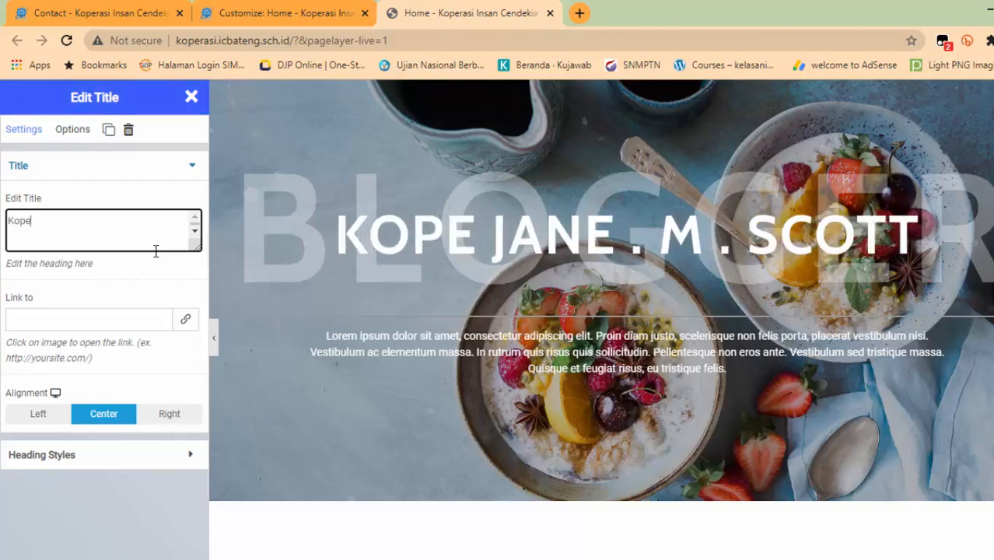
{"action": "type", "text": "rasi"}
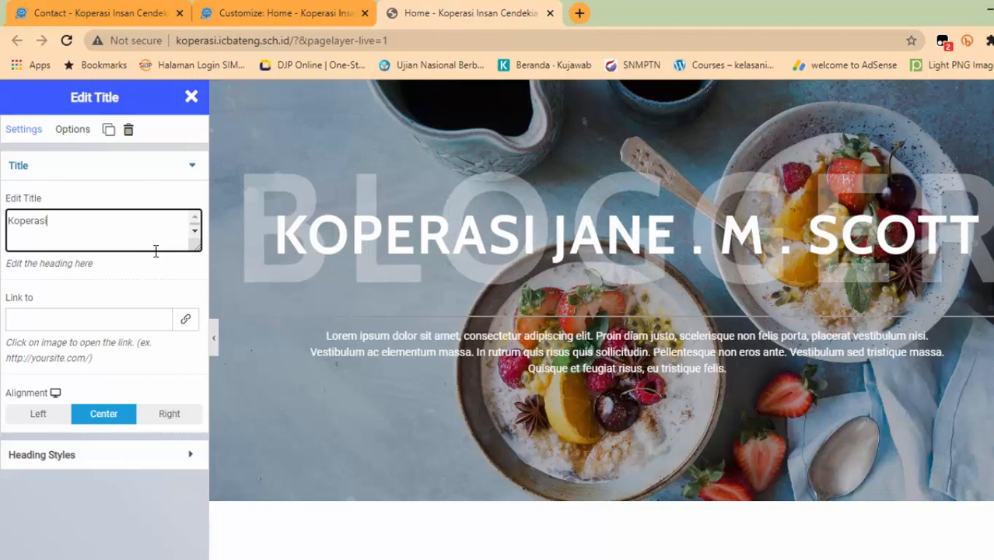
{"action": "scroll", "coordinate": [137, 246], "scroll_direction": "down", "scroll_amount": 1}
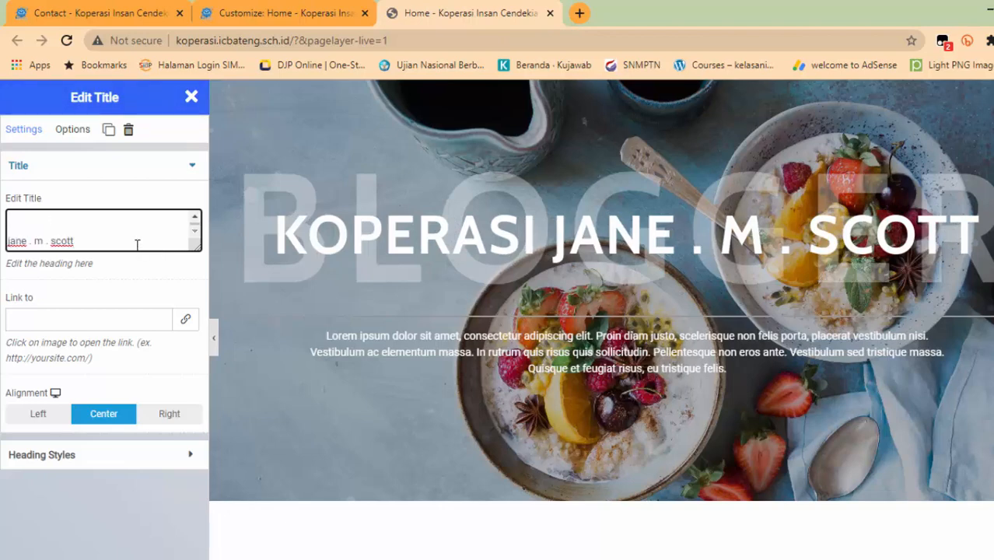
{"action": "scroll", "coordinate": [137, 246], "scroll_direction": "up", "scroll_amount": 1}
{"action": "scroll", "coordinate": [136, 246], "scroll_direction": "down", "scroll_amount": 1}
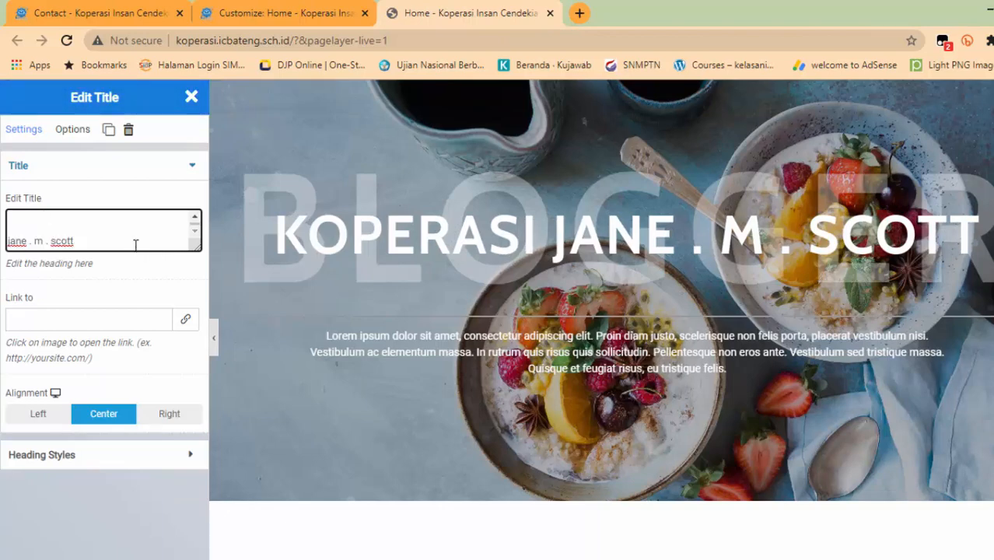
{"action": "scroll", "coordinate": [136, 246], "scroll_direction": "up", "scroll_amount": 1}
{"action": "scroll", "coordinate": [136, 246], "scroll_direction": "down", "scroll_amount": 1}
Replace the main hero heading's entire text with "Koperasi Insan Cendekia Makmur".
{"action": "key", "text": "ctrl+a"}
{"action": "type", "text": "Ko"}
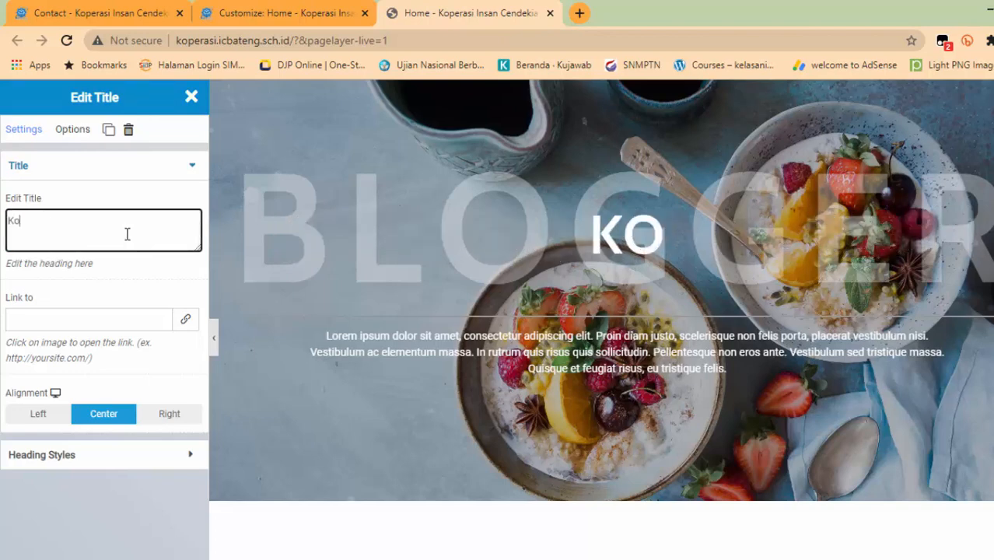
{"action": "type", "text": "perasi Insan"}
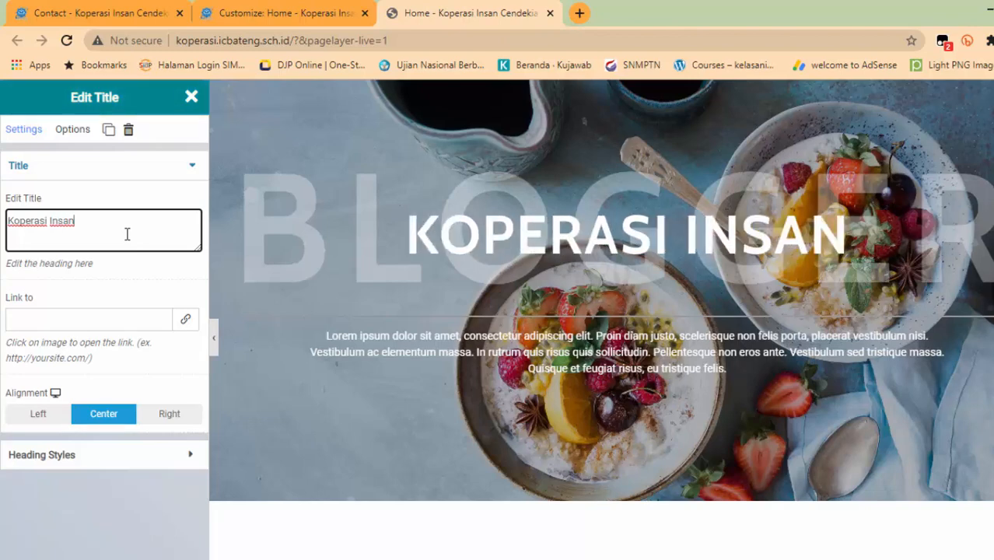
{"action": "type", "text": "Cendekia"}
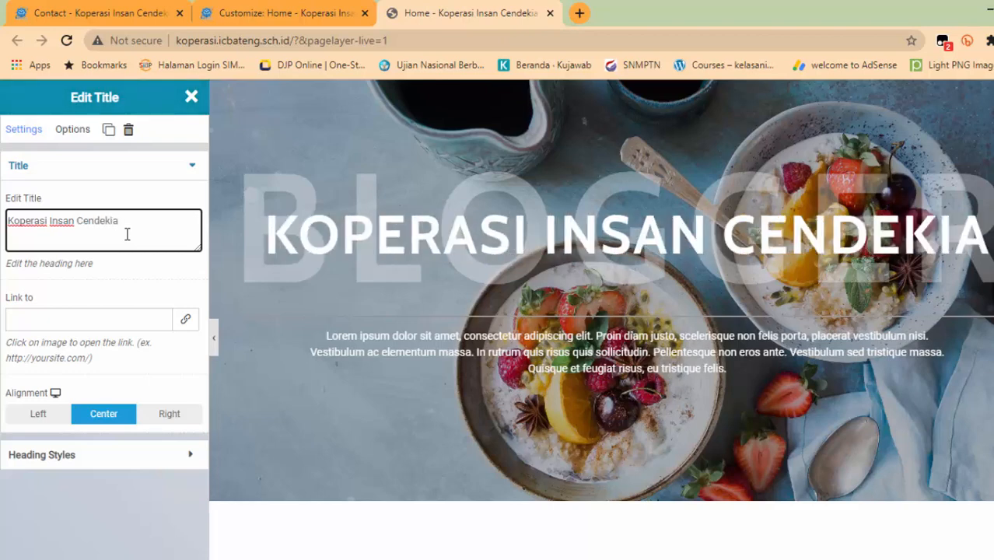
{"action": "type", "text": " Makmur"}
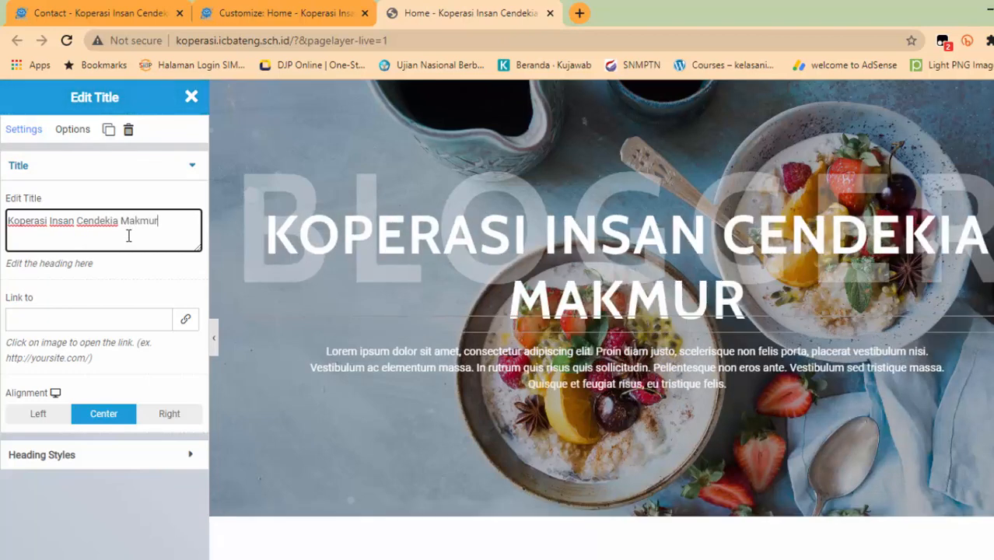
{"action": "left_click", "coordinate": [132, 292]}
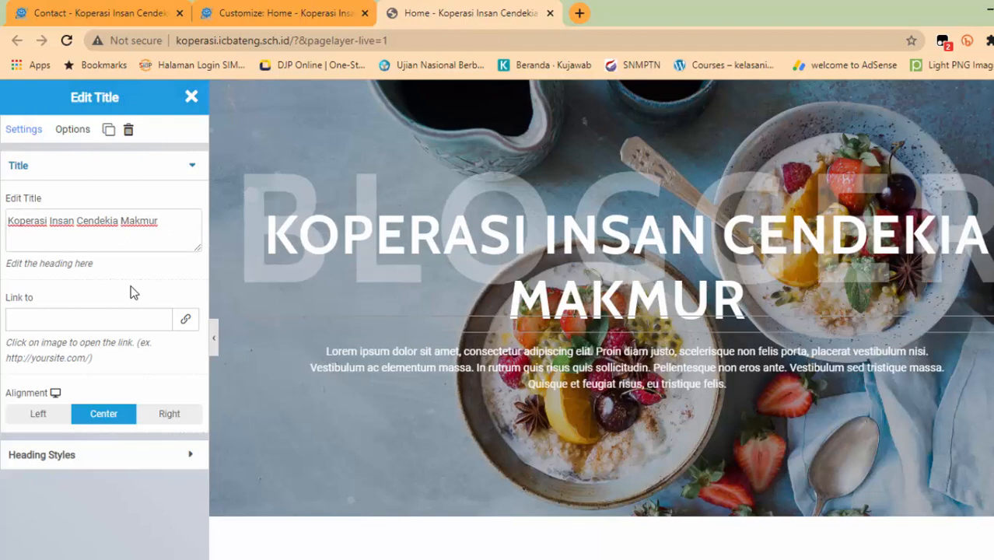
{"action": "left_click", "coordinate": [191, 167]}
{"action": "left_click", "coordinate": [191, 167]}
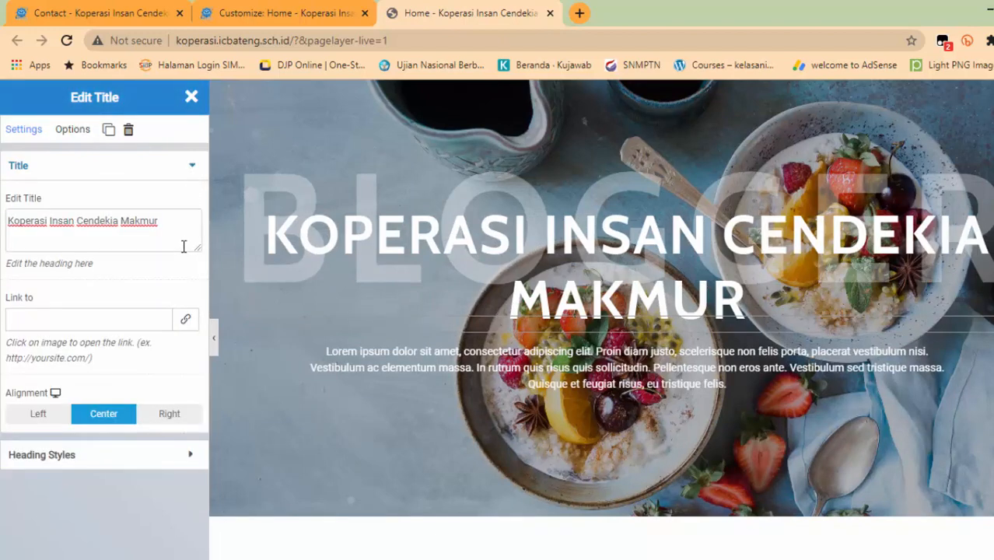
Replace the large translucent "blogger" title behind the hero heading with "Koperasi".
{"action": "left_click", "coordinate": [283, 192]}
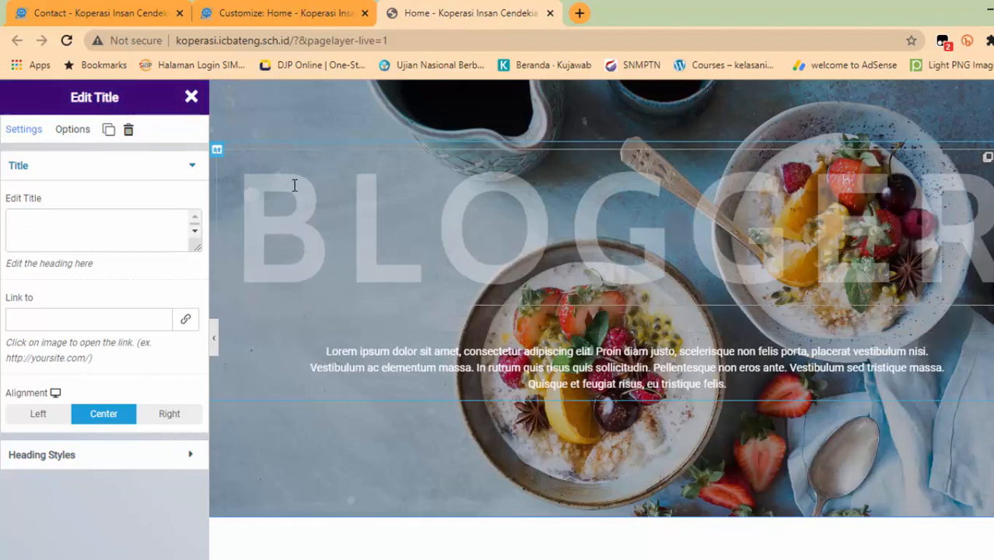
{"action": "left_click", "coordinate": [156, 222]}
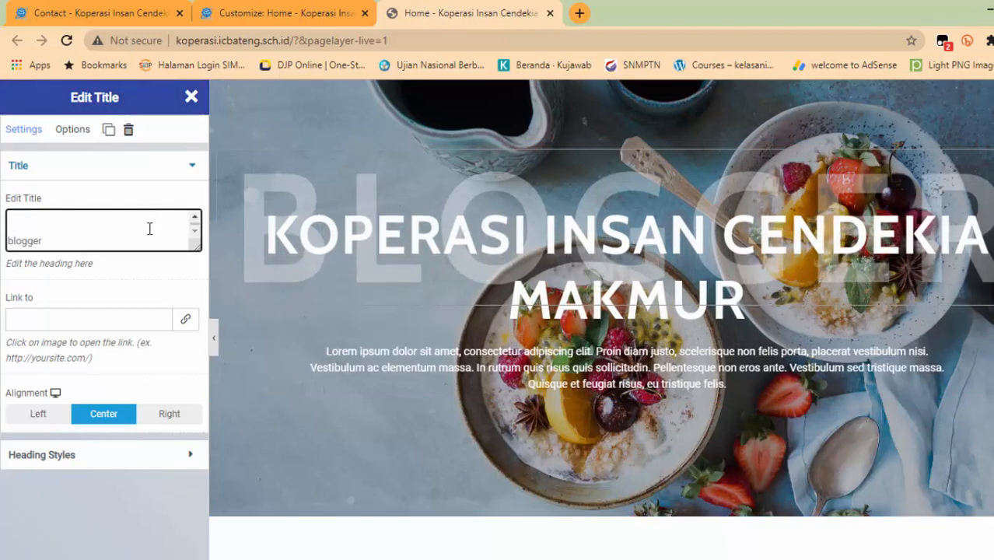
{"action": "key", "text": "ctrl+a"}
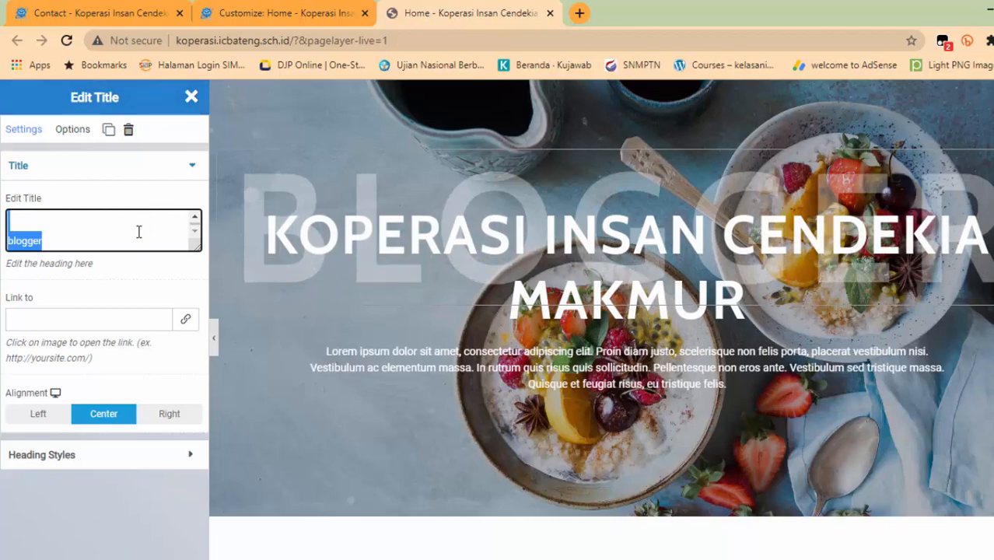
{"action": "key", "text": "BackSpace"}
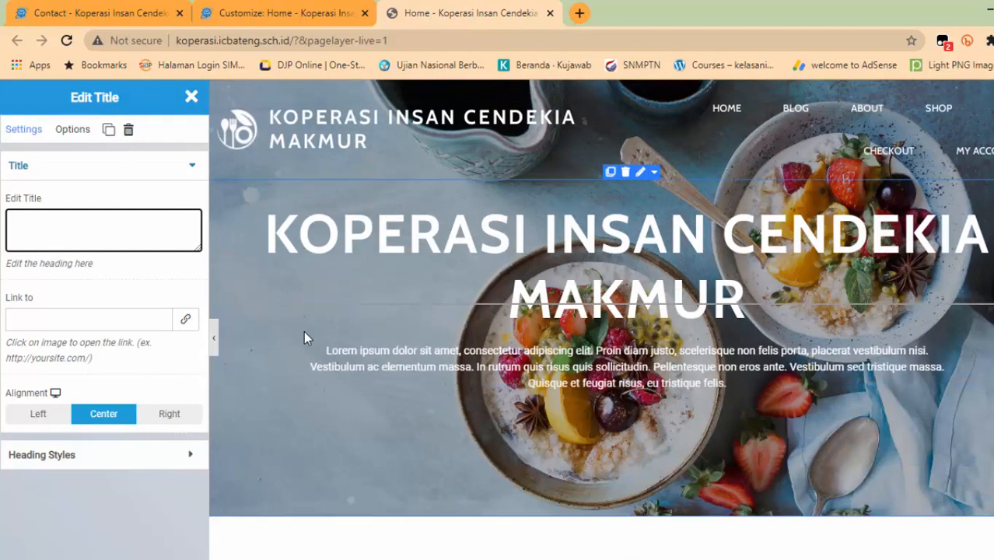
{"action": "type", "text": "K"}
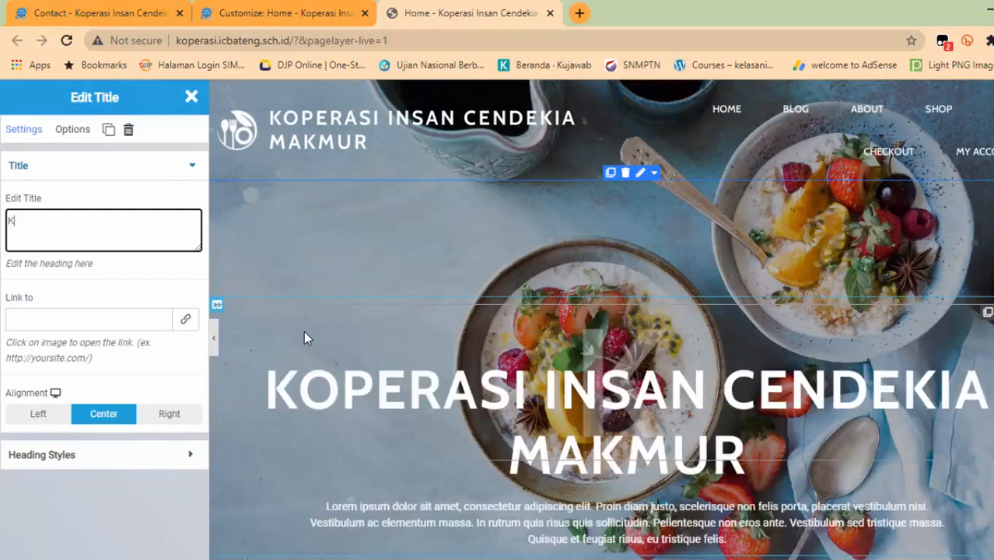
{"action": "type", "text": "operasi"}
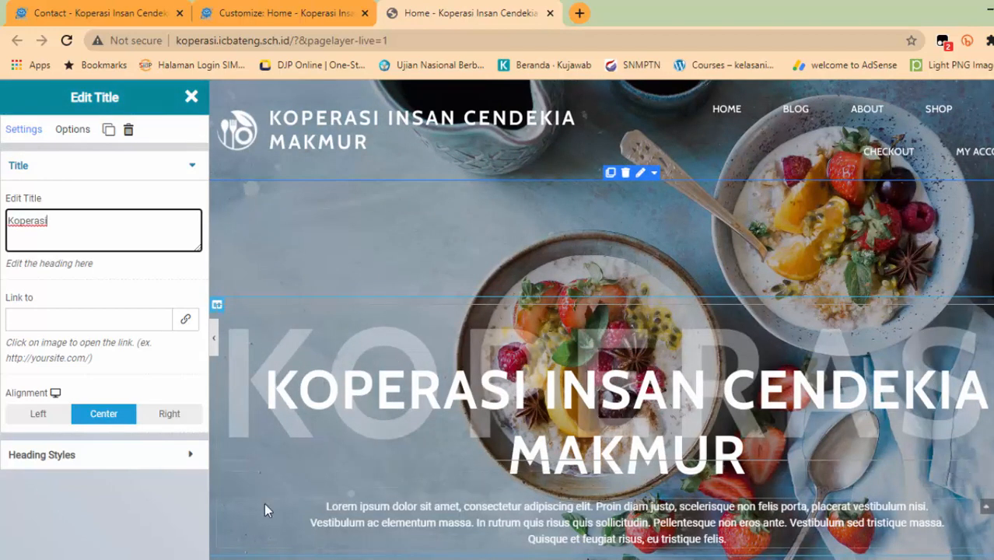
Shorten the main hero heading to "Insan Cendekia Makmur" and save the updated page.
{"action": "left_click", "coordinate": [326, 399]}
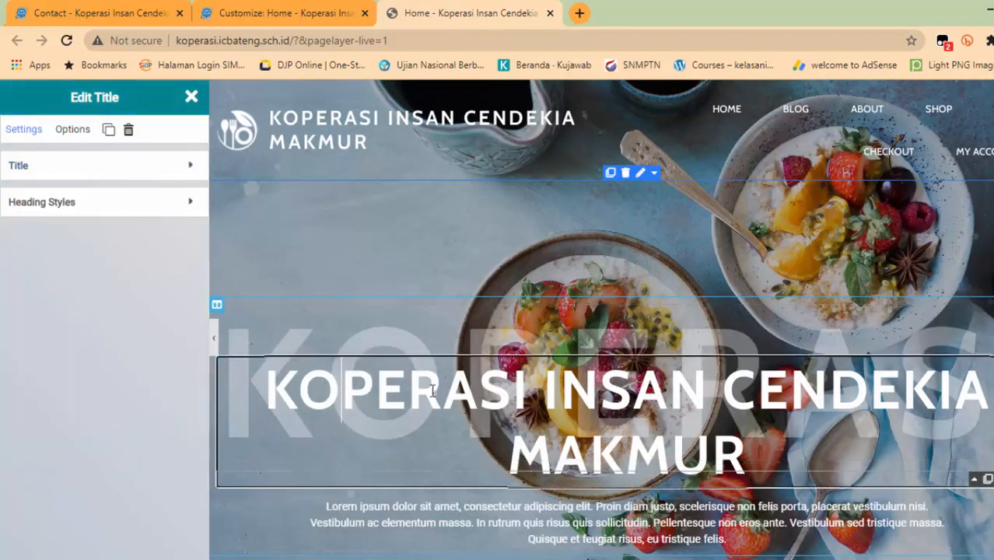
{"action": "left_click", "coordinate": [189, 167]}
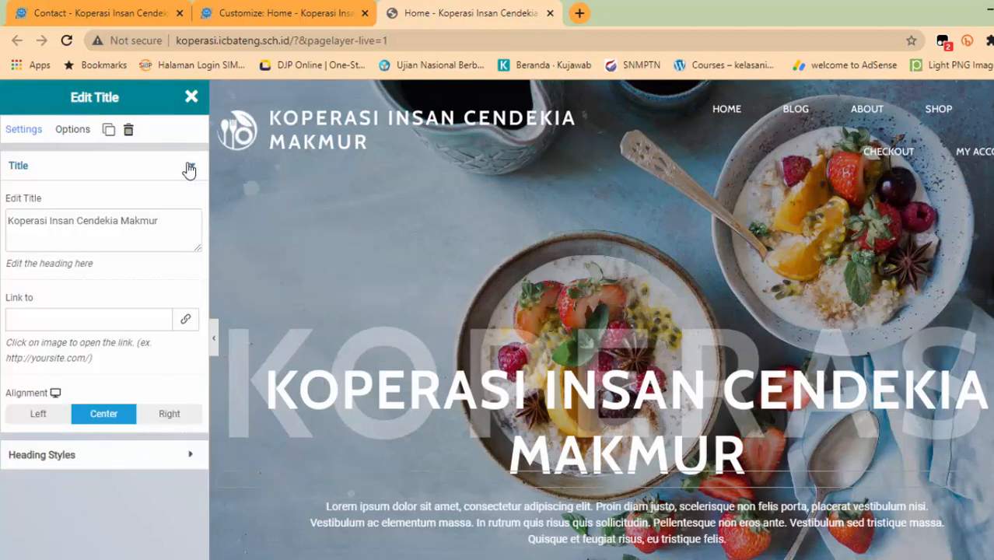
{"action": "left_click_drag", "start_coordinate": [49, 222], "coordinate": [3, 223]}
{"action": "key", "text": "BackSpace"}
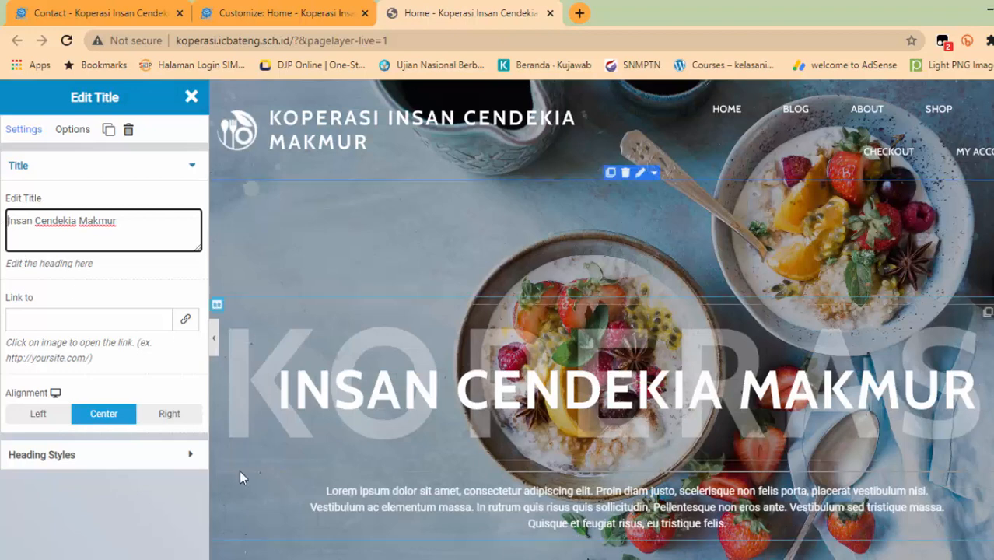
{"action": "left_click", "coordinate": [129, 509]}
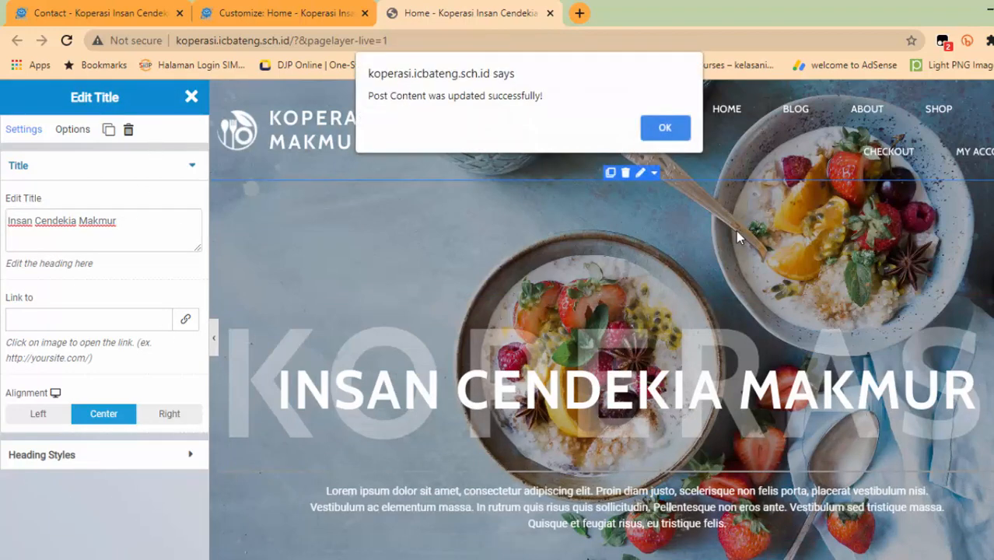
{"action": "left_click", "coordinate": [665, 127]}
Replace the placeholder paragraph under the main hero heading with "Deskripsi singkat TOKO Online Kalian.".
{"action": "scroll", "coordinate": [671, 269], "scroll_direction": "down", "scroll_amount": 2}
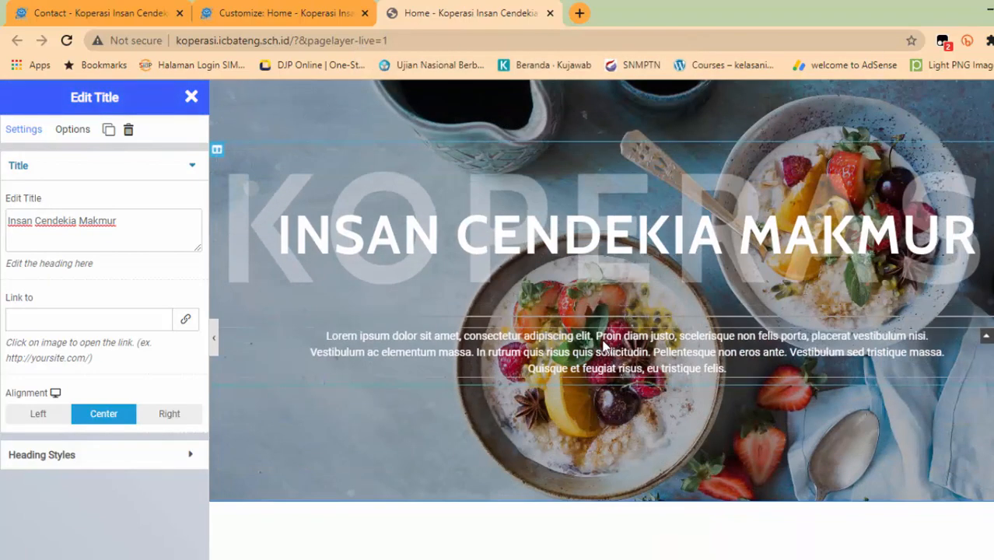
{"action": "left_click", "coordinate": [603, 346]}
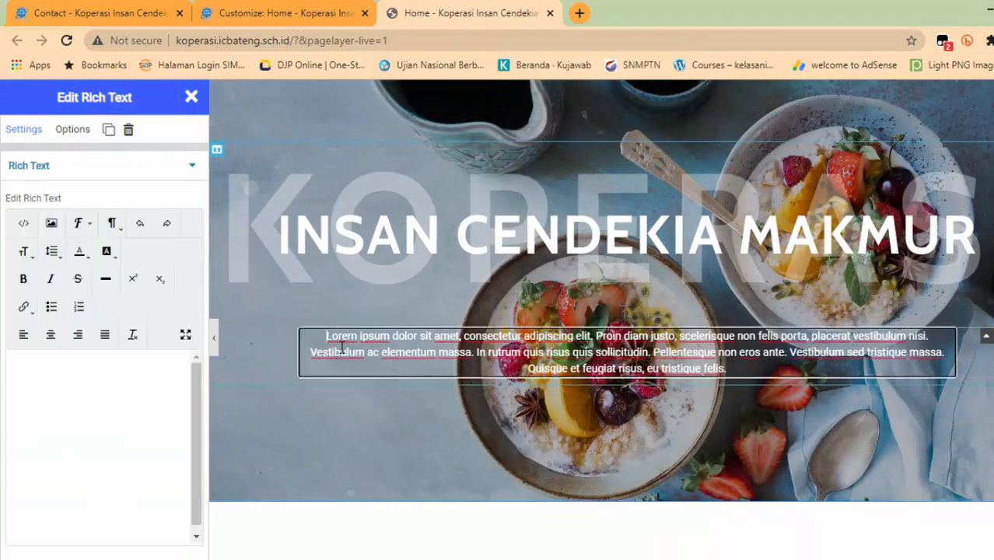
{"action": "key", "text": "ctrl+a"}
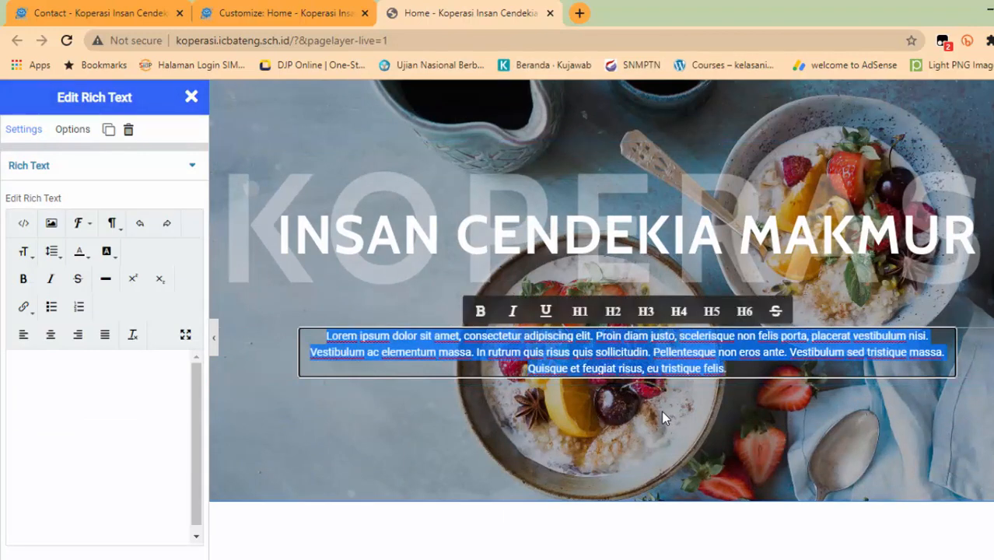
{"action": "key", "text": "BackSpace"}
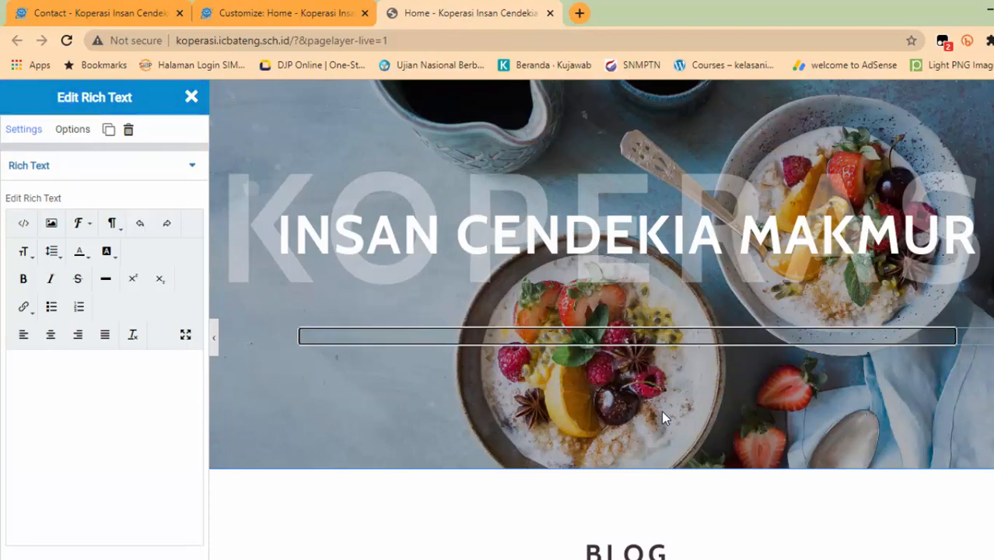
{"action": "type", "text": "Deskripsi sing"}
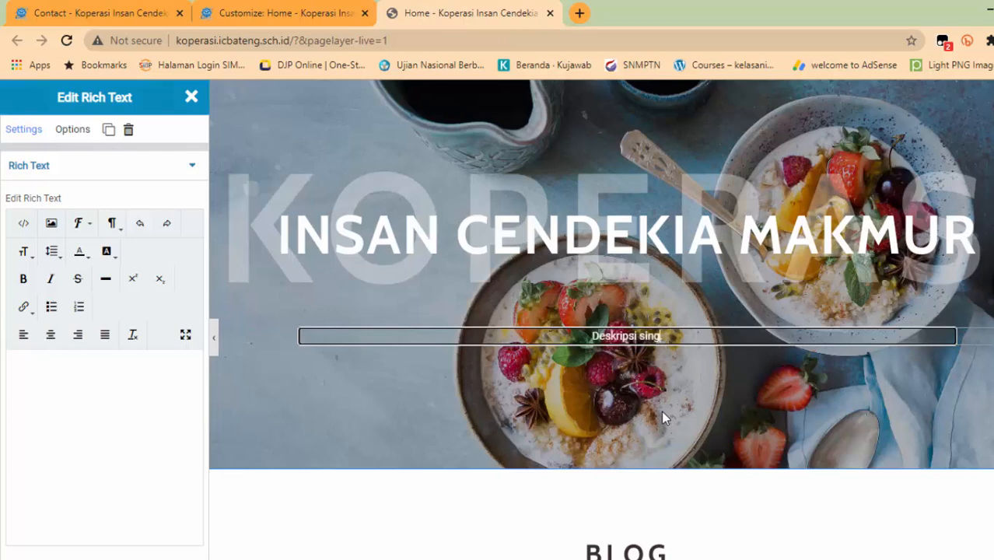
{"action": "type", "text": "kat "}
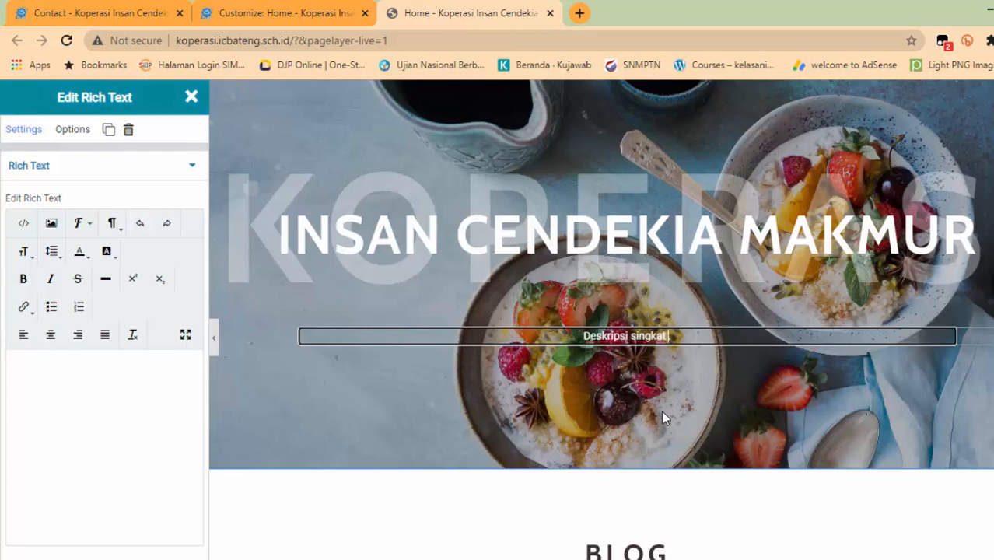
{"action": "type", "text": "TOKO"}
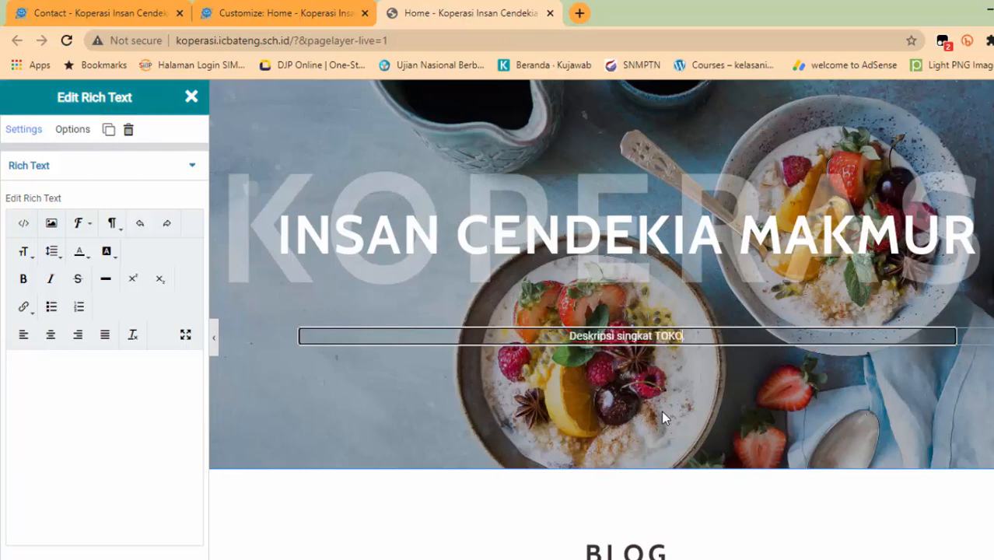
{"action": "type", "text": " Onli"}
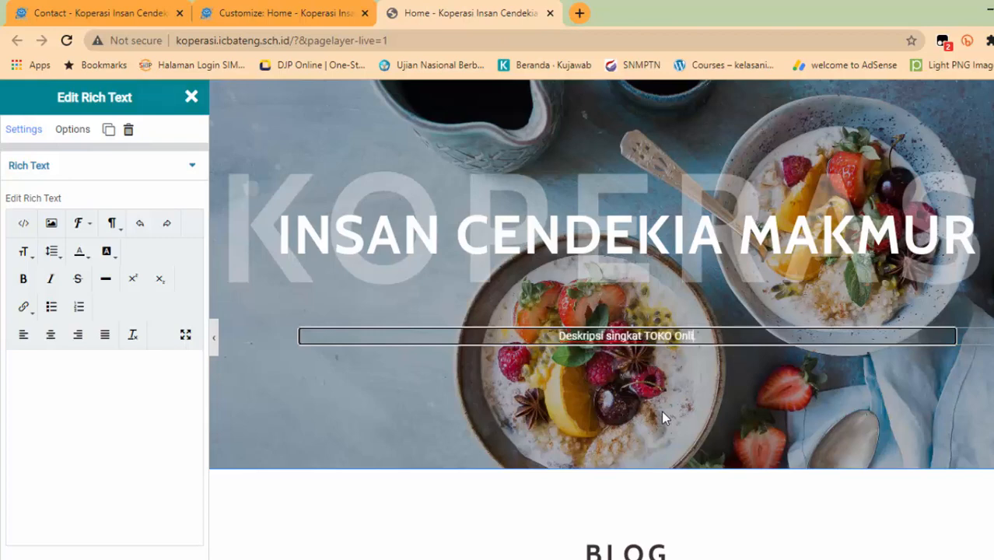
{"action": "type", "text": "ne Kalia"}
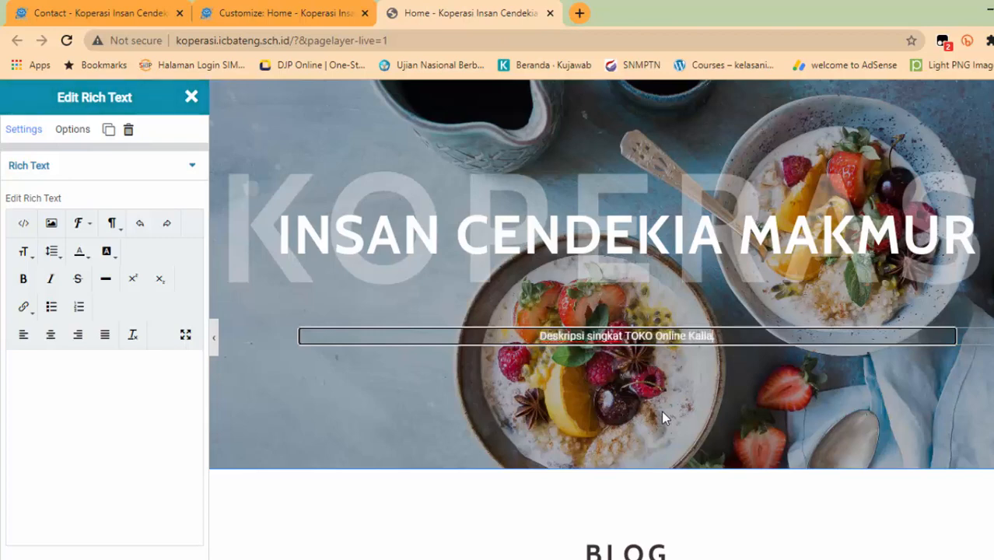
{"action": "type", "text": "n."}
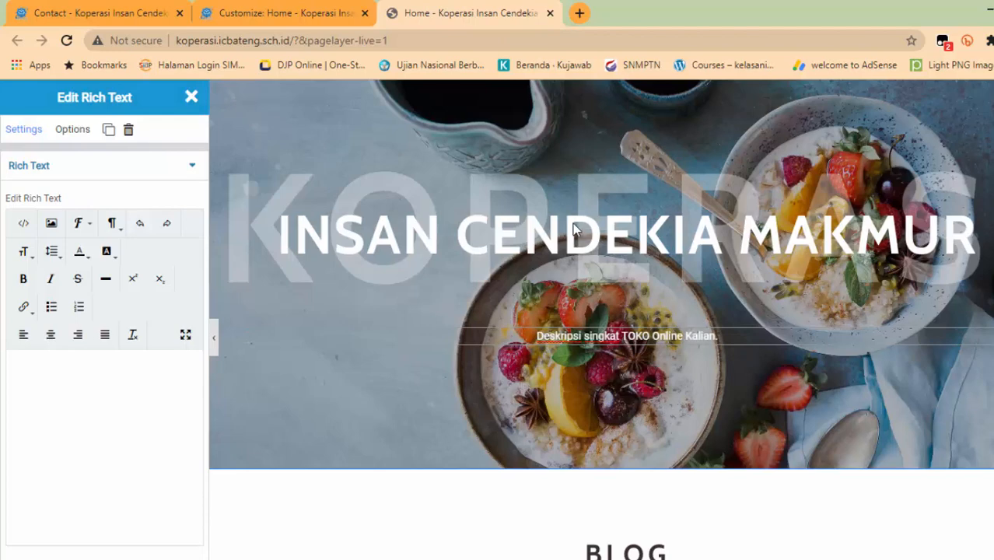
Examine the hero row settings and the Blog section's heading and divider settings on the Home page.
{"action": "left_click", "coordinate": [589, 223]}
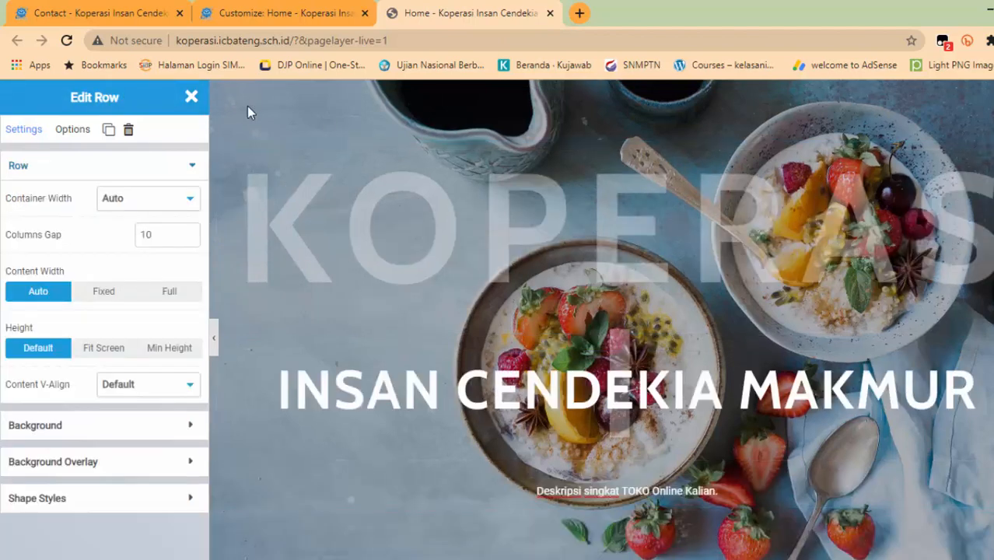
{"action": "left_click", "coordinate": [192, 97]}
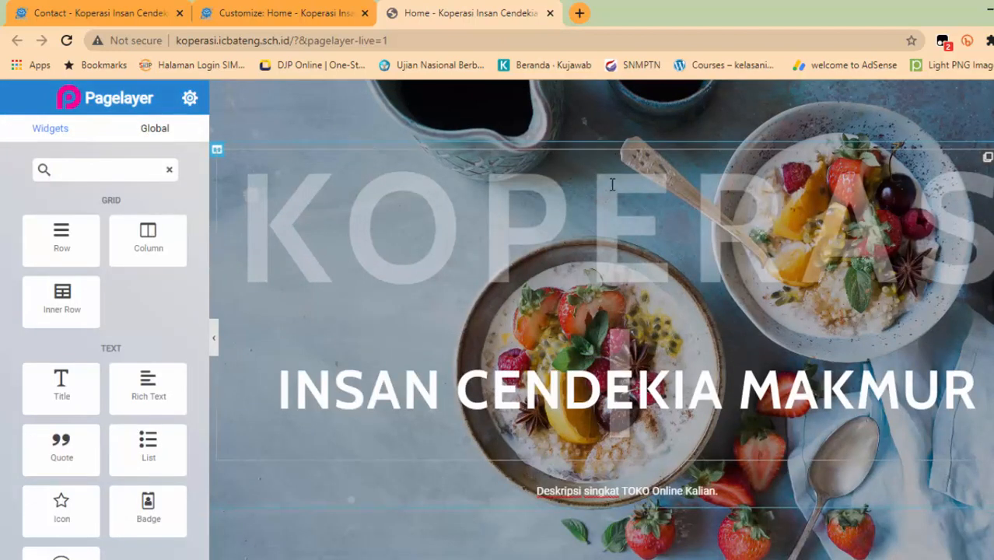
{"action": "left_click", "coordinate": [585, 105]}
{"action": "scroll", "coordinate": [659, 350], "scroll_direction": "down", "scroll_amount": 2}
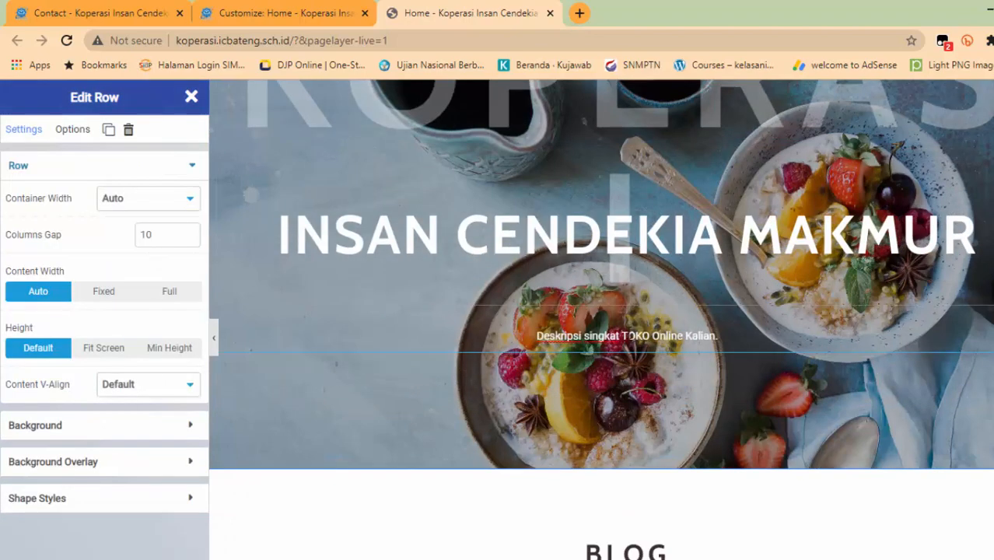
{"action": "scroll", "coordinate": [659, 348], "scroll_direction": "down", "scroll_amount": 4}
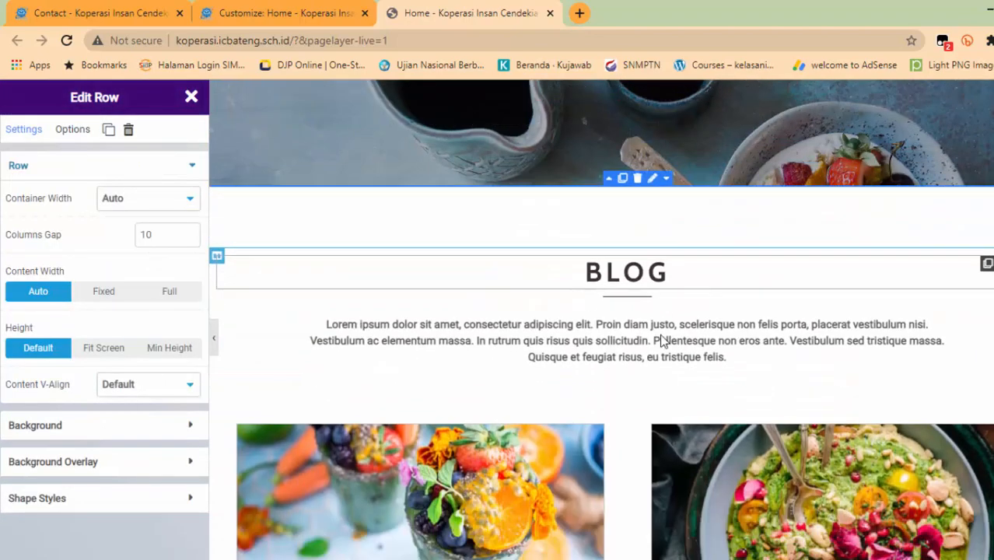
{"action": "left_click", "coordinate": [639, 254]}
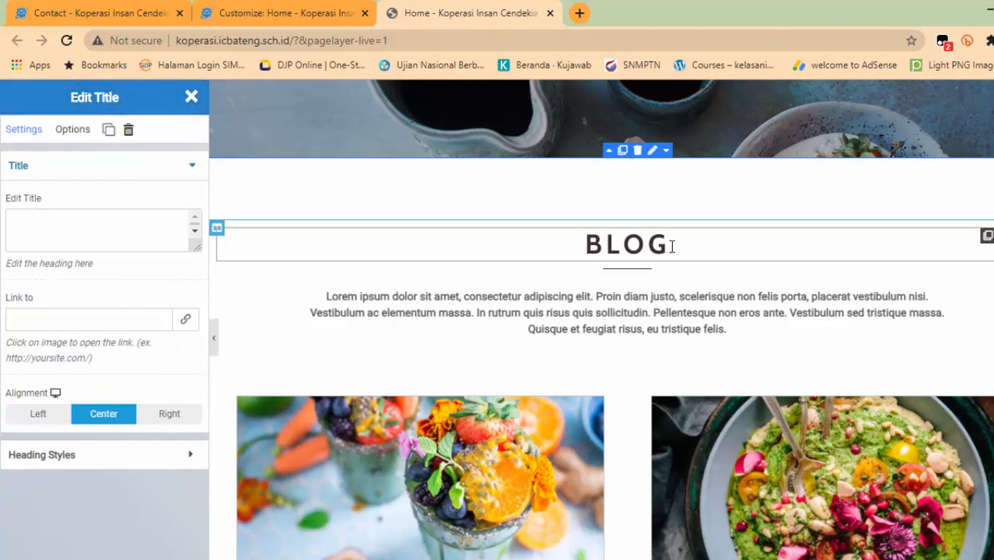
{"action": "left_click", "coordinate": [672, 247]}
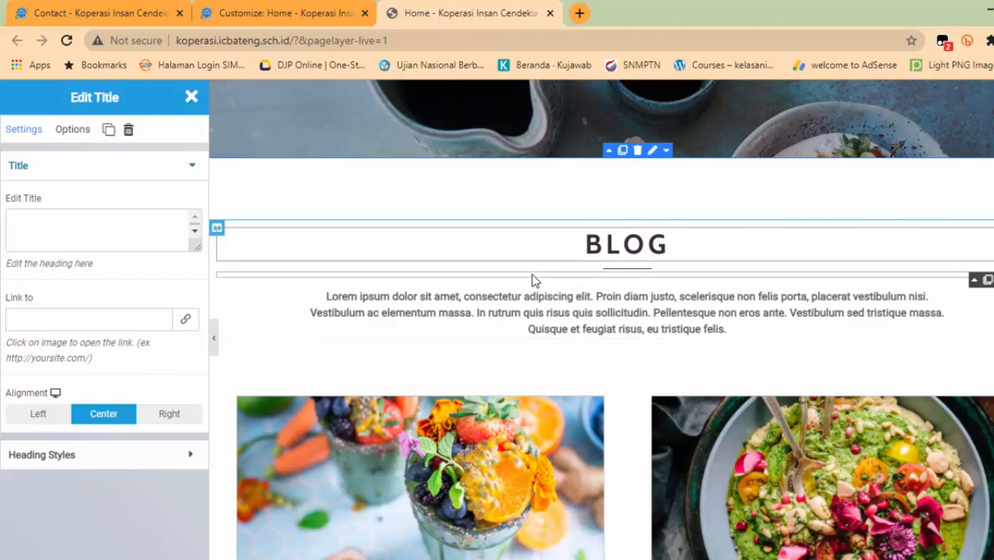
{"action": "left_click", "coordinate": [662, 282]}
{"action": "scroll", "coordinate": [722, 284], "scroll_direction": "down", "scroll_amount": 1}
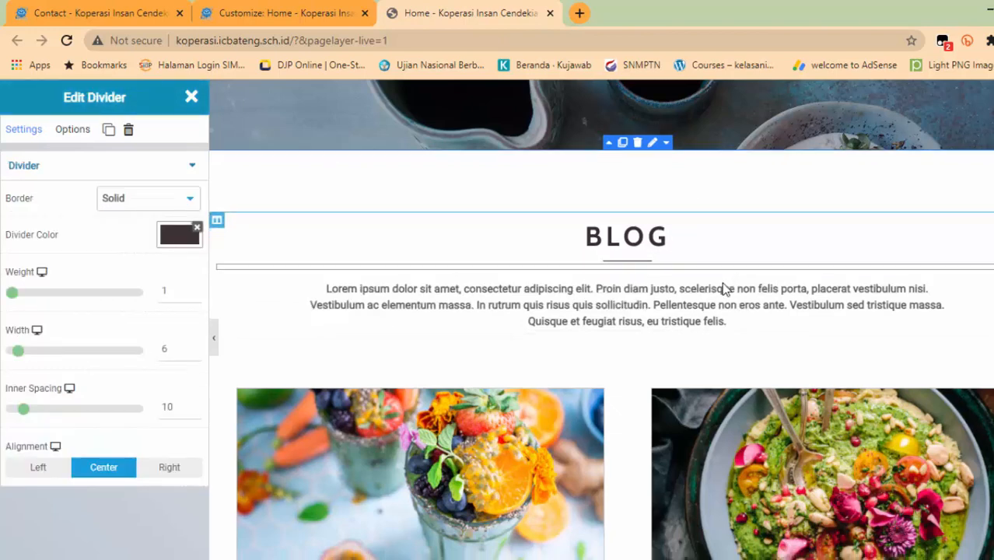
{"action": "scroll", "coordinate": [487, 286], "scroll_direction": "down", "scroll_amount": 3}
Replace the first Blog image box's picture with the noodle bowl photo from the media library.
{"action": "left_click", "coordinate": [494, 277]}
{"action": "scroll", "coordinate": [494, 277], "scroll_direction": "down", "scroll_amount": 2}
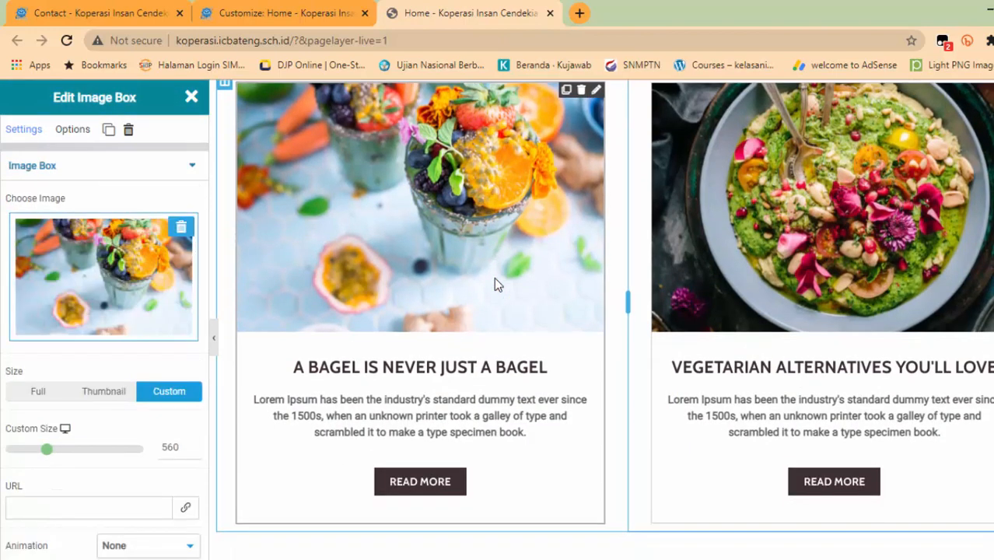
{"action": "scroll", "coordinate": [498, 268], "scroll_direction": "up", "scroll_amount": 2}
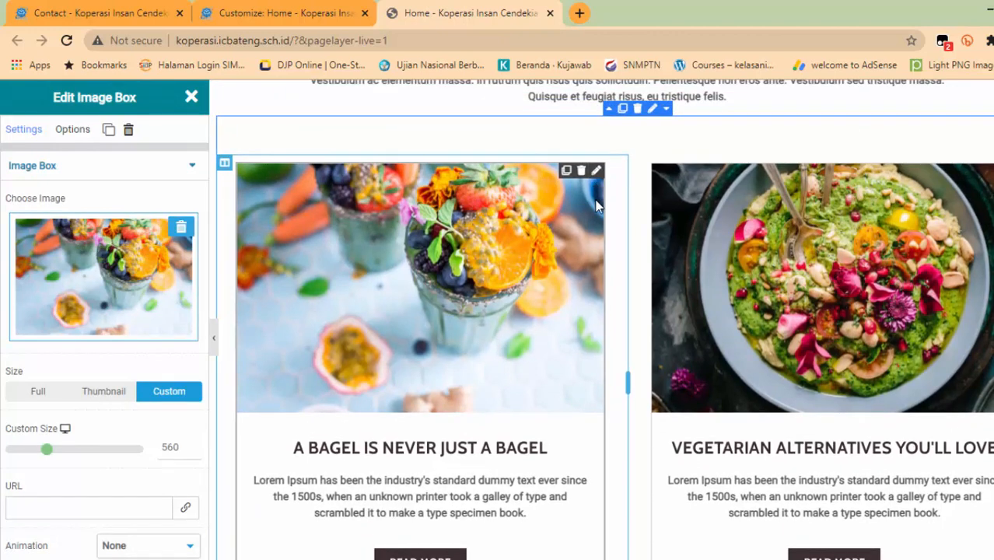
{"action": "left_click", "coordinate": [180, 228]}
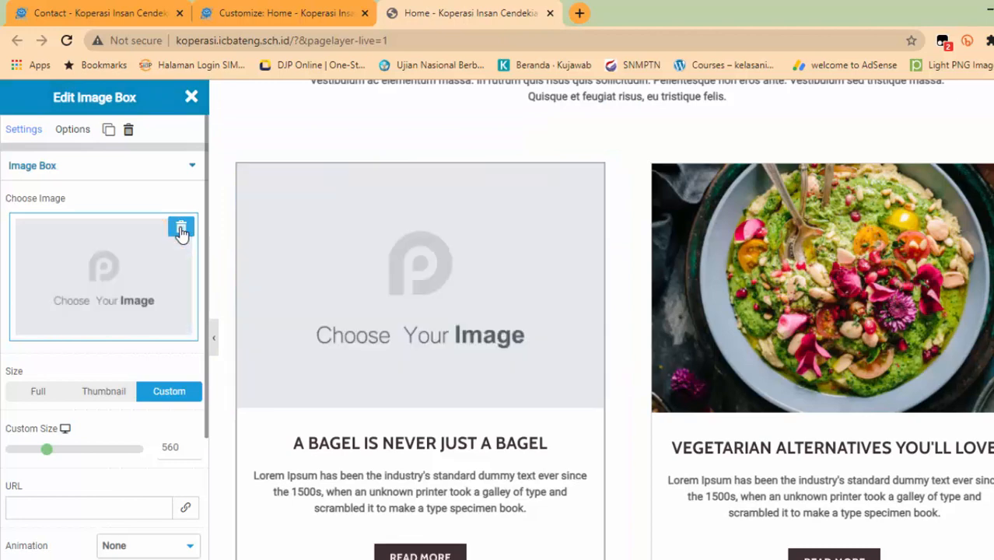
{"action": "left_click", "coordinate": [100, 269]}
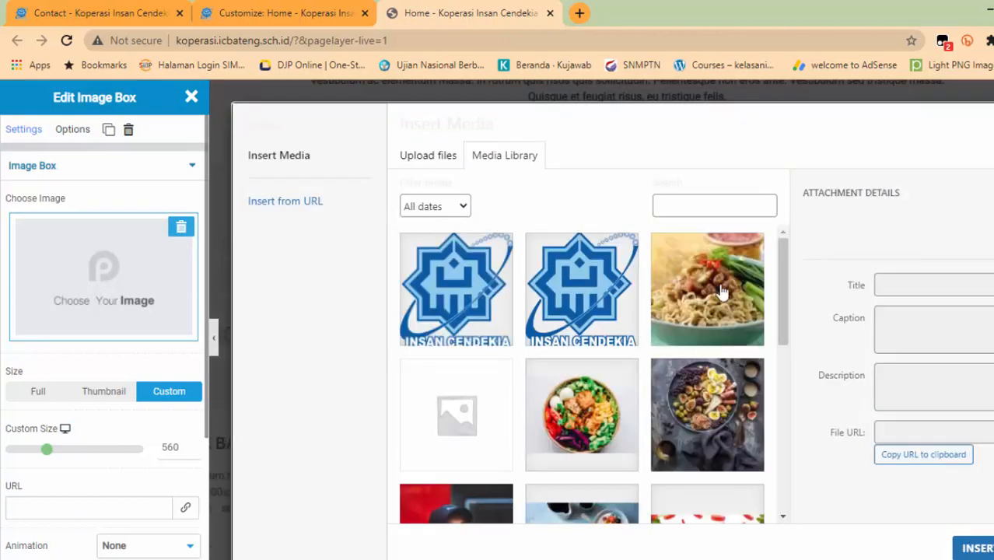
{"action": "left_click", "coordinate": [719, 287]}
{"action": "left_click", "coordinate": [972, 547]}
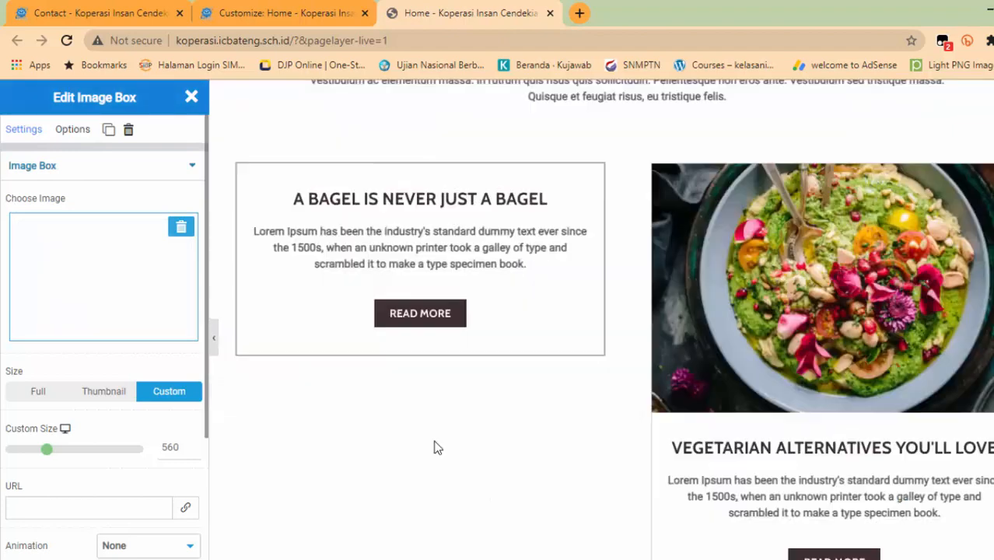
Replace the first Blog image box's heading text with "MIE AYAM BANGKA".
{"action": "scroll", "coordinate": [146, 336], "scroll_direction": "down", "scroll_amount": 1}
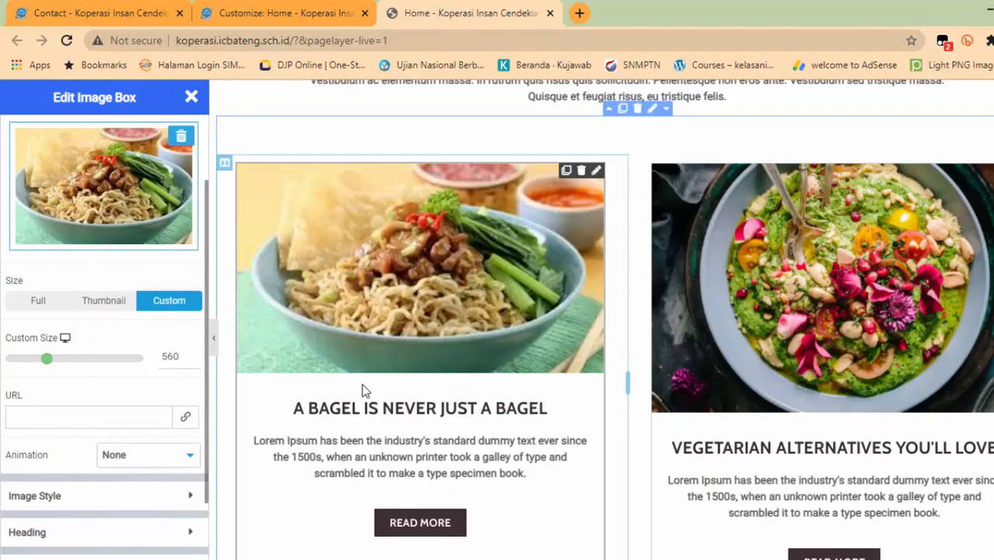
{"action": "scroll", "coordinate": [135, 396], "scroll_direction": "up", "scroll_amount": 1}
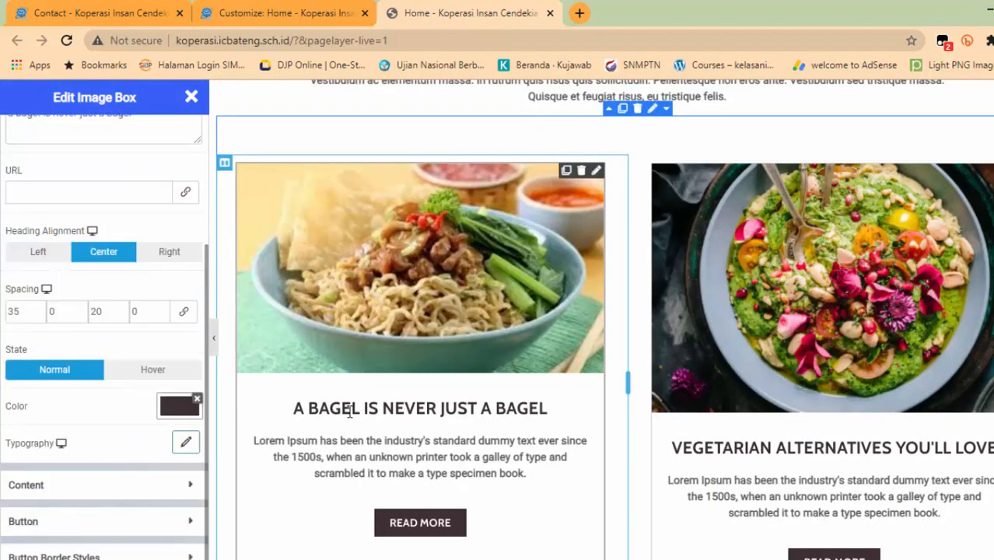
{"action": "left_click", "coordinate": [351, 408]}
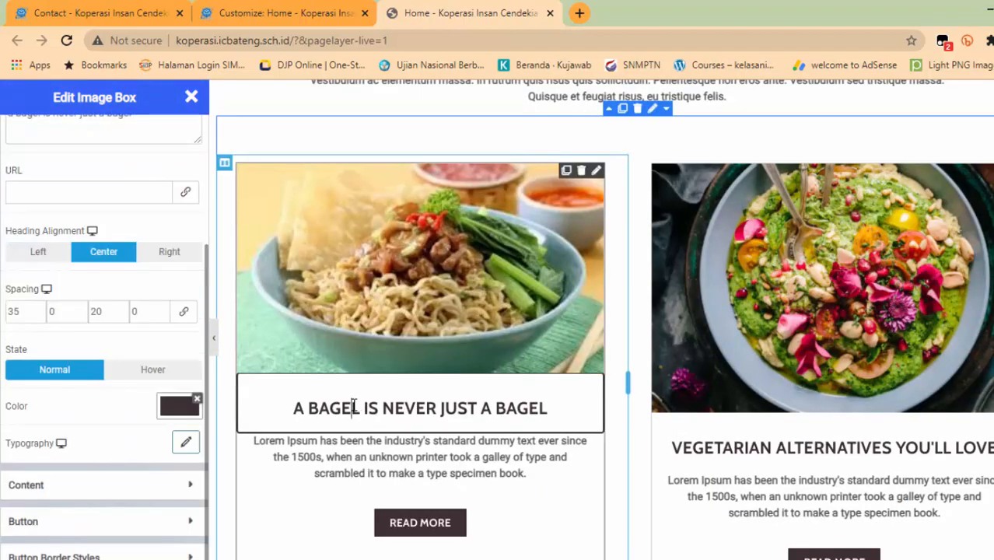
{"action": "left_click", "coordinate": [497, 400]}
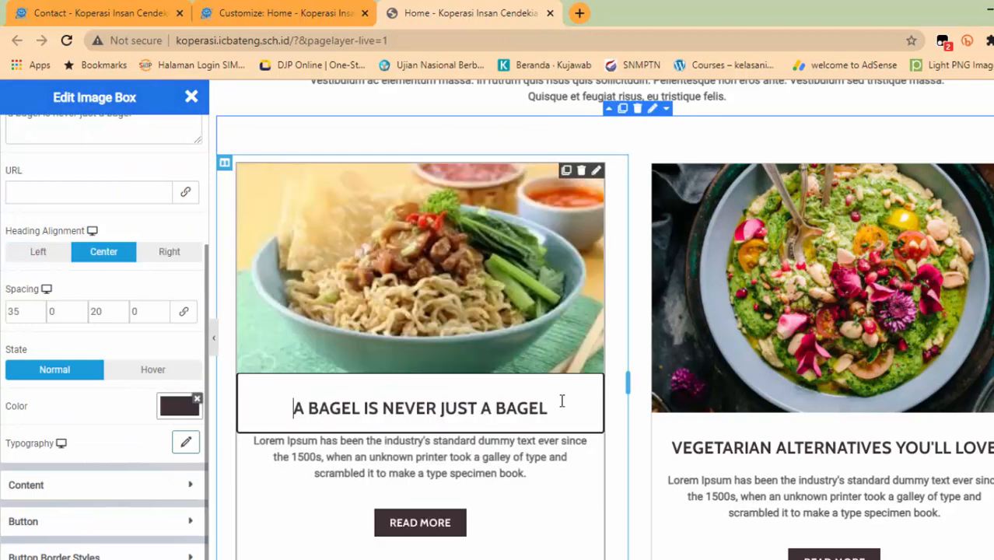
{"action": "triple_click", "coordinate": [552, 410]}
{"action": "type", "text": "M"}
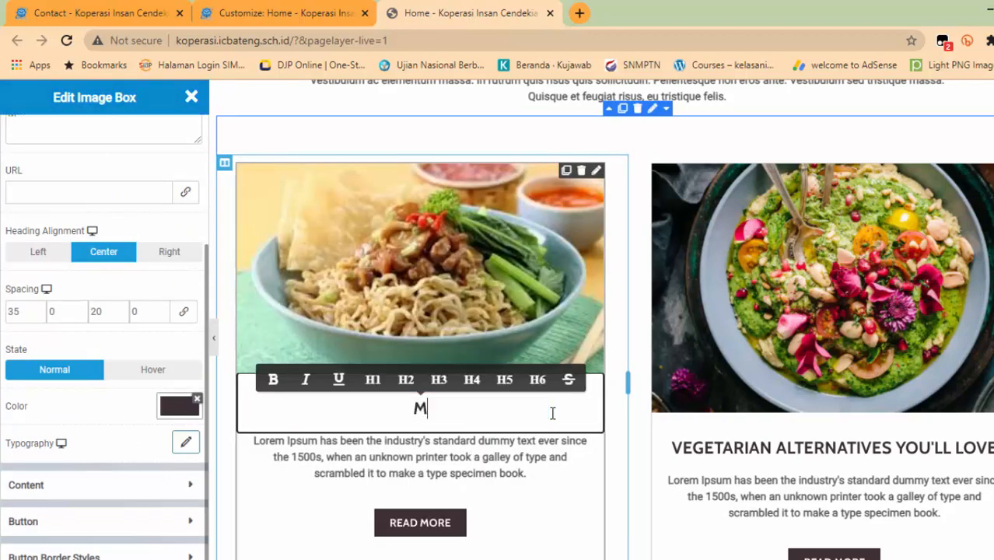
{"action": "type", "text": "IE"}
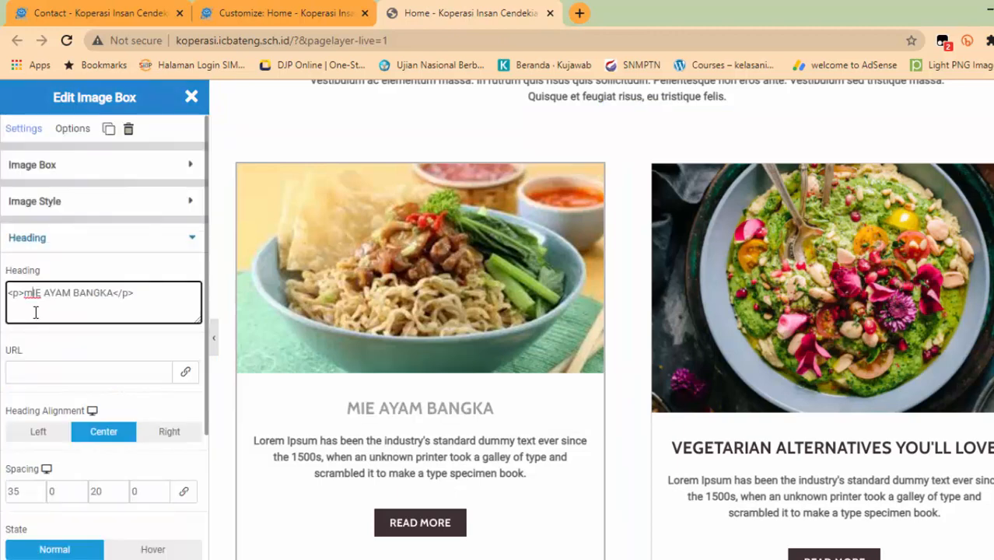
{"action": "key", "text": "BackSpace"}
{"action": "type", "text": "M BANGKA"}
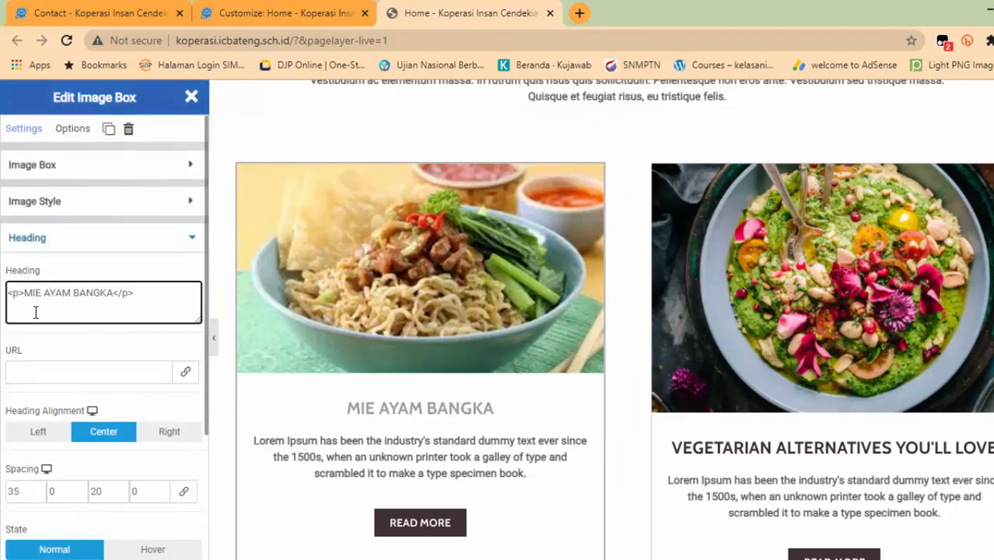
{"action": "left_click", "coordinate": [76, 347]}
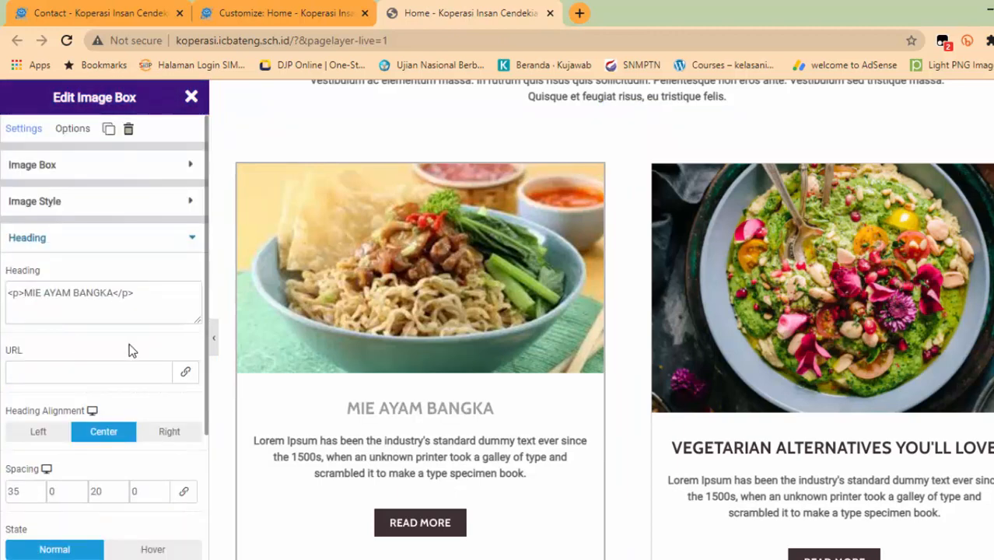
{"action": "left_click", "coordinate": [147, 297]}
{"action": "type", "text": "5"}
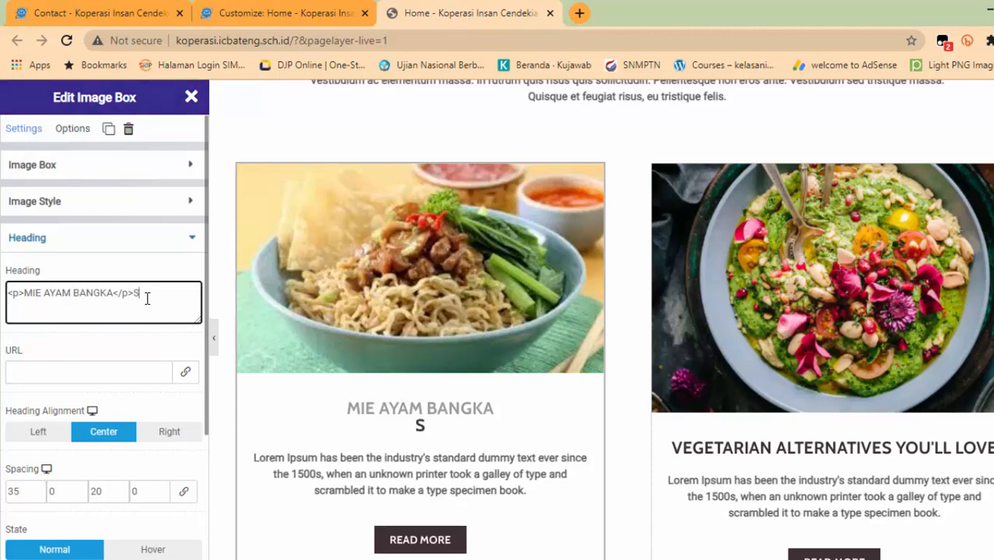
{"action": "key", "text": "BackSpace"}
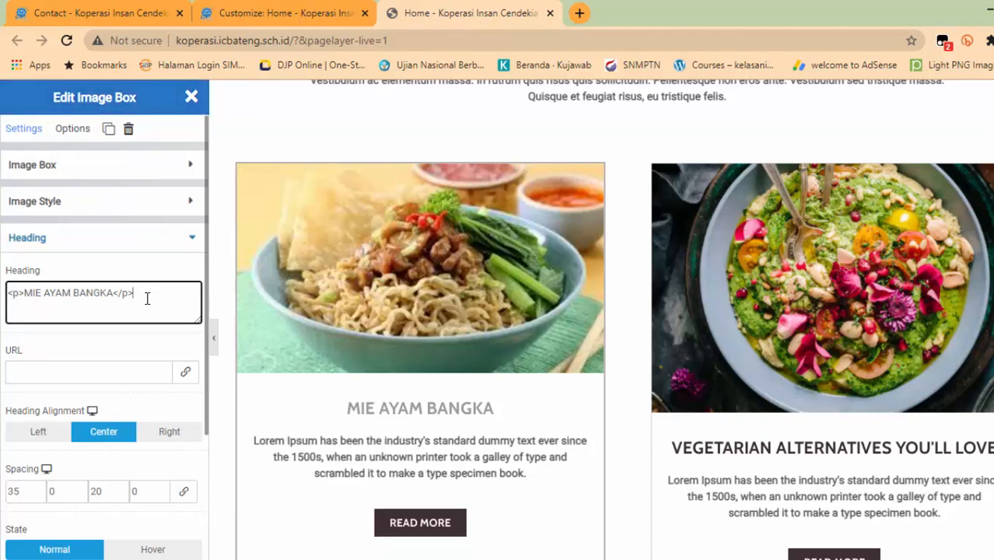
{"action": "type", "text": "a"}
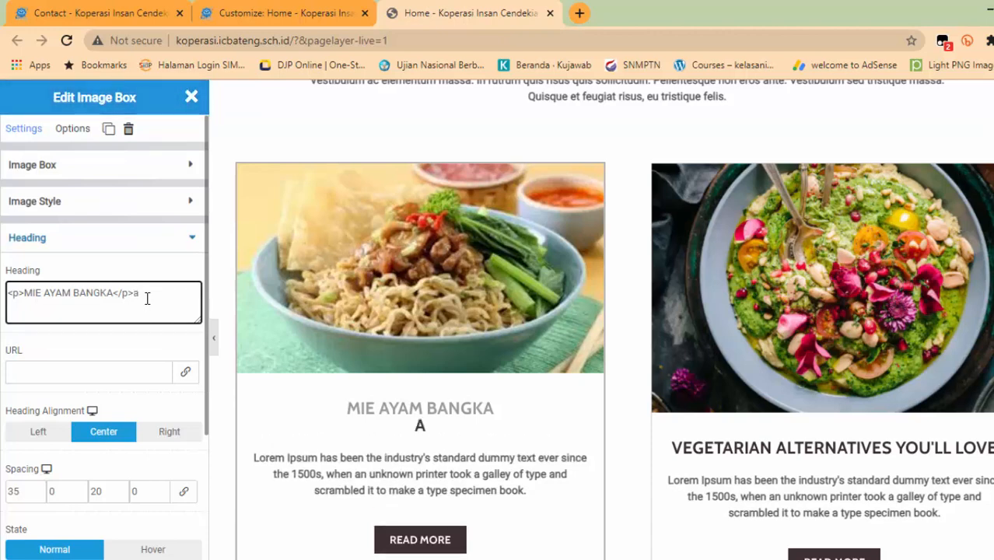
{"action": "key", "text": "BackSpace"}
{"action": "left_click", "coordinate": [112, 336]}
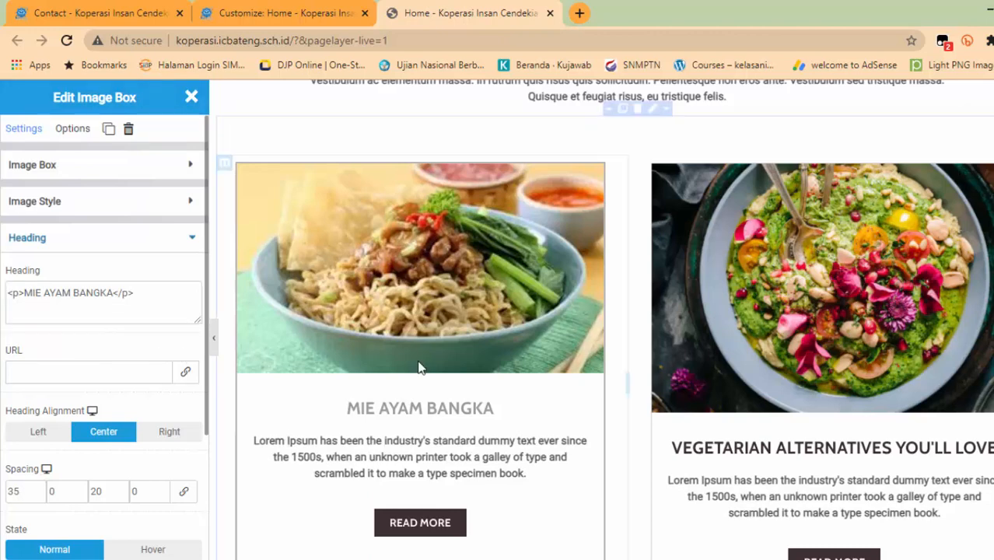
Replace the first Blog image box's content text with "Mie Ayam asli Bangka dengan resep warisan. Cobain deh, asli bikin ketagihan.".
{"action": "left_click", "coordinate": [341, 465]}
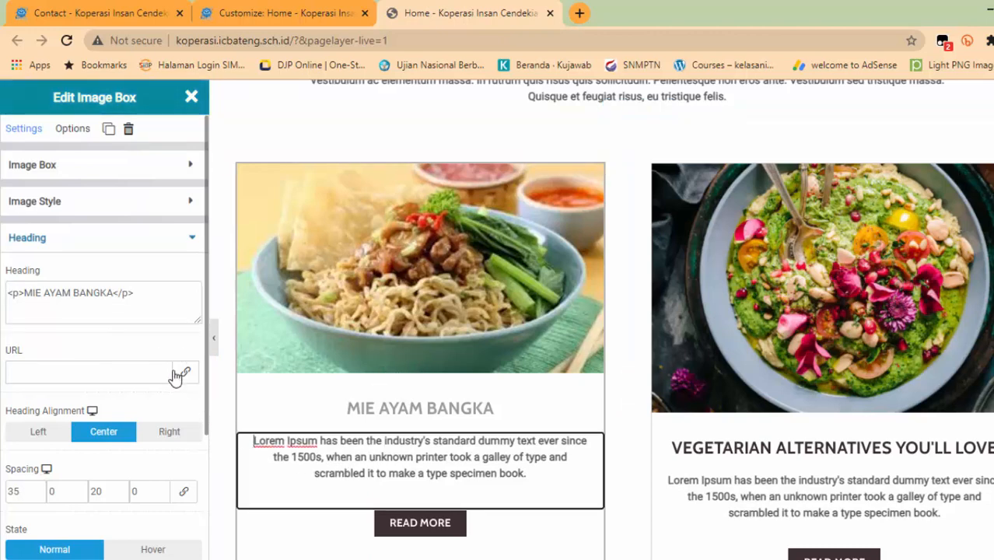
{"action": "scroll", "coordinate": [168, 370], "scroll_direction": "down", "scroll_amount": 1}
{"action": "scroll", "coordinate": [162, 364], "scroll_direction": "up", "scroll_amount": 1}
{"action": "scroll", "coordinate": [121, 307], "scroll_direction": "down", "scroll_amount": 2}
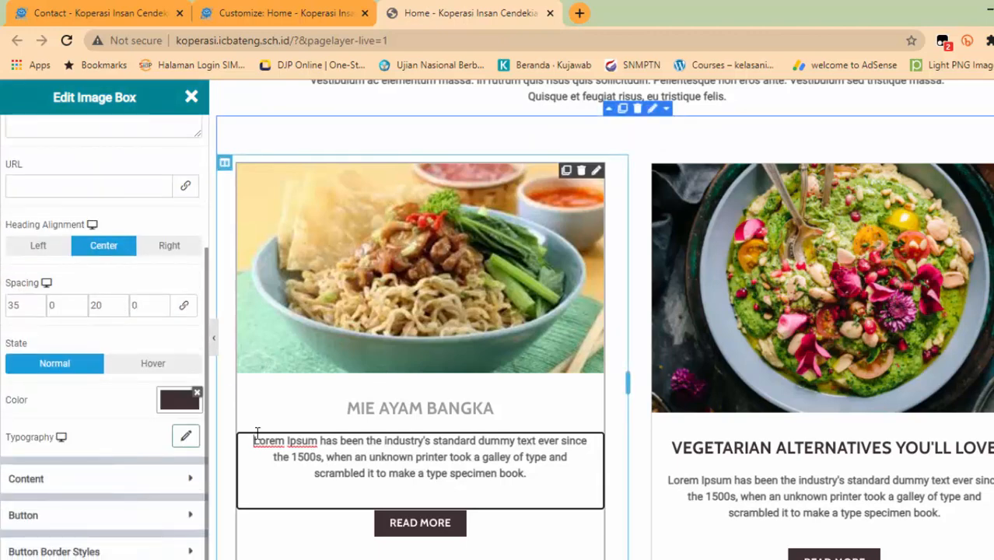
{"action": "left_click", "coordinate": [189, 488]}
{"action": "left_click", "coordinate": [91, 427]}
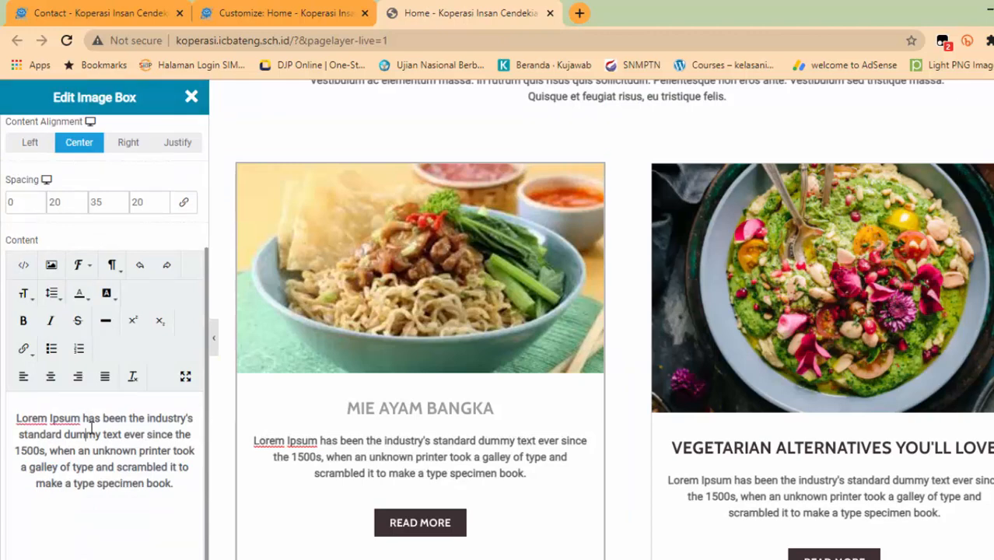
{"action": "left_click_drag", "start_coordinate": [16, 418], "coordinate": [178, 490]}
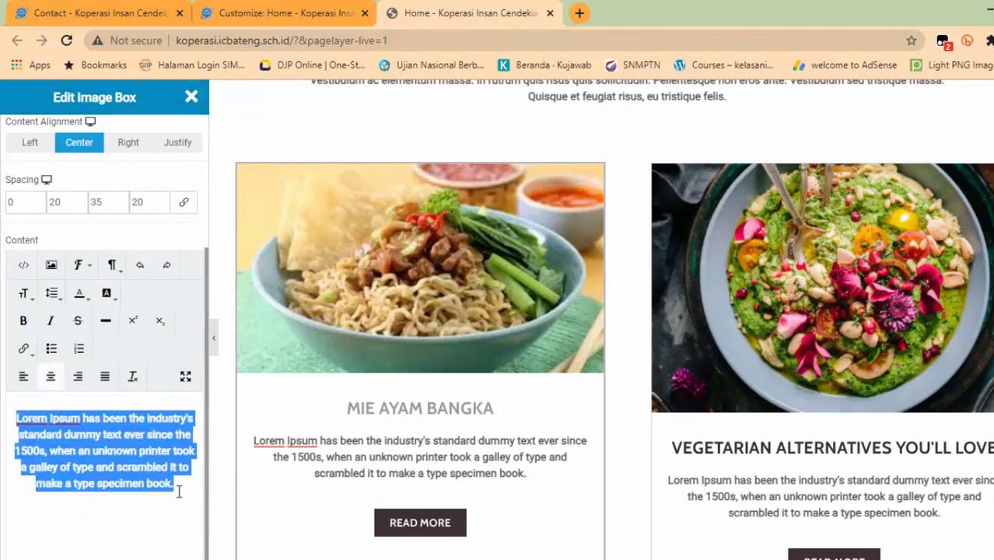
{"action": "type", "text": "Mie "}
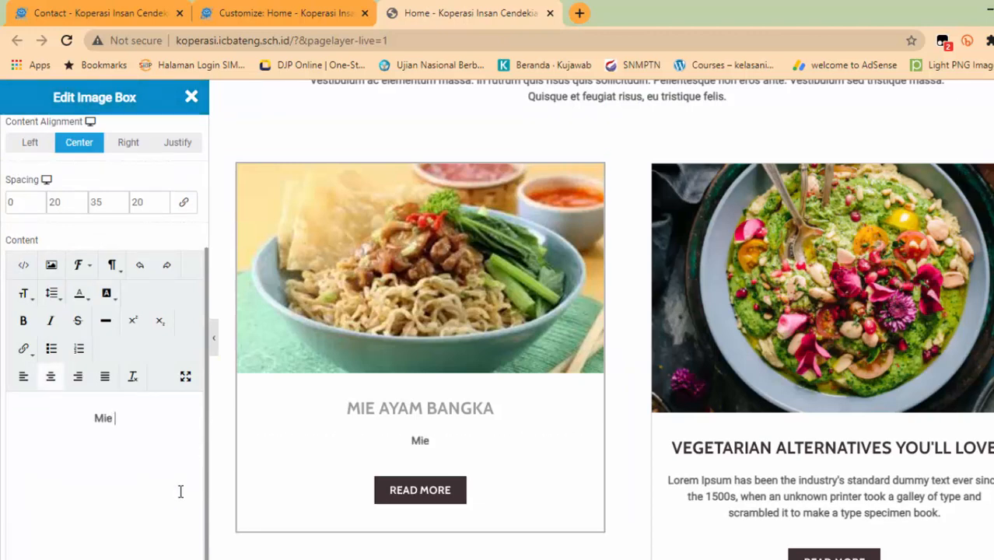
{"action": "type", "text": "Ayam "}
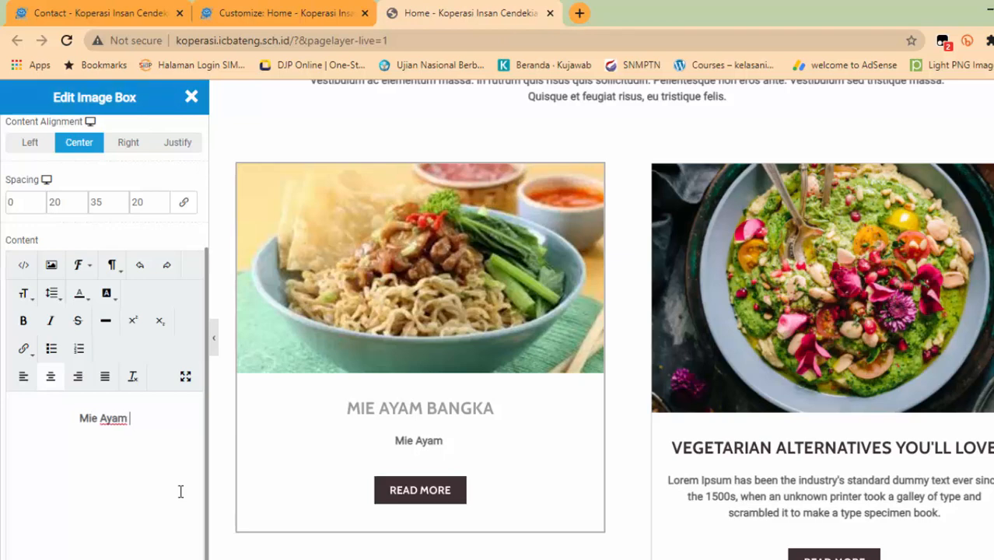
{"action": "type", "text": "asli Bangka"}
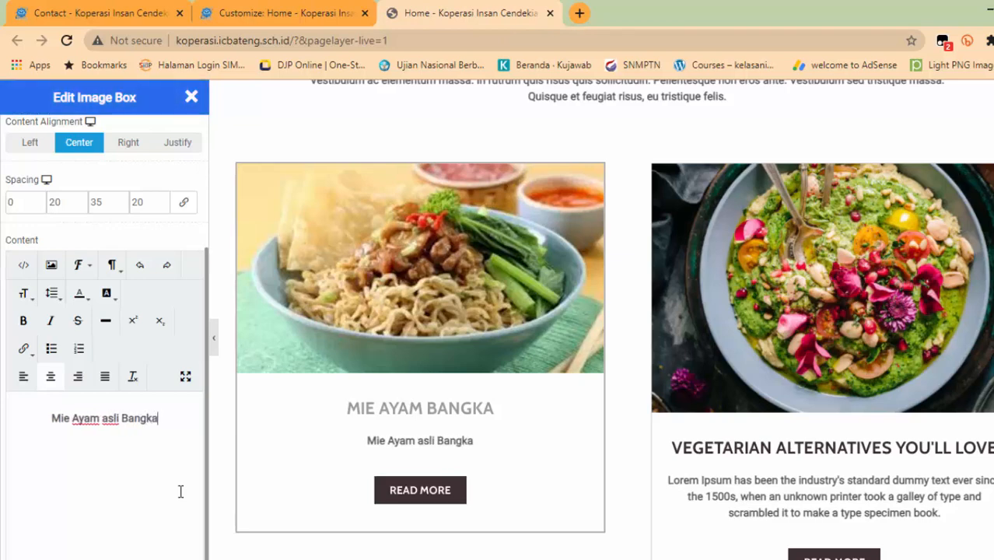
{"action": "type", "text": " dengan resep"}
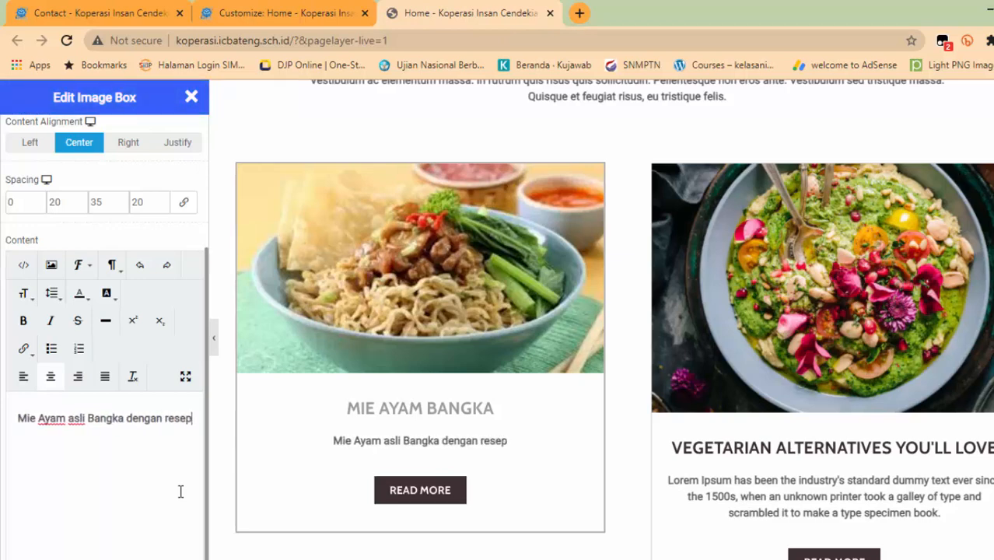
{"action": "type", "text": " warisan"}
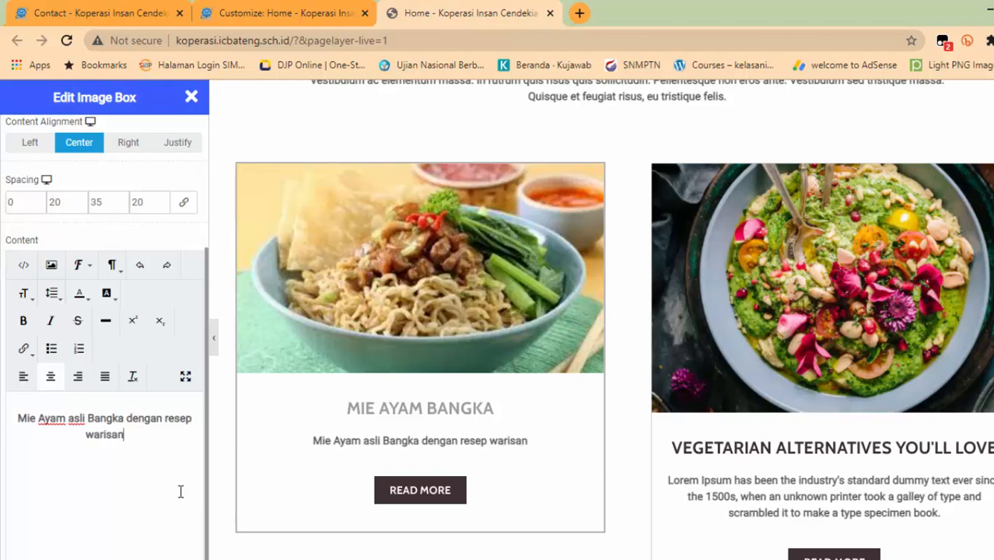
{"action": "type", "text": ". Cobain de"}
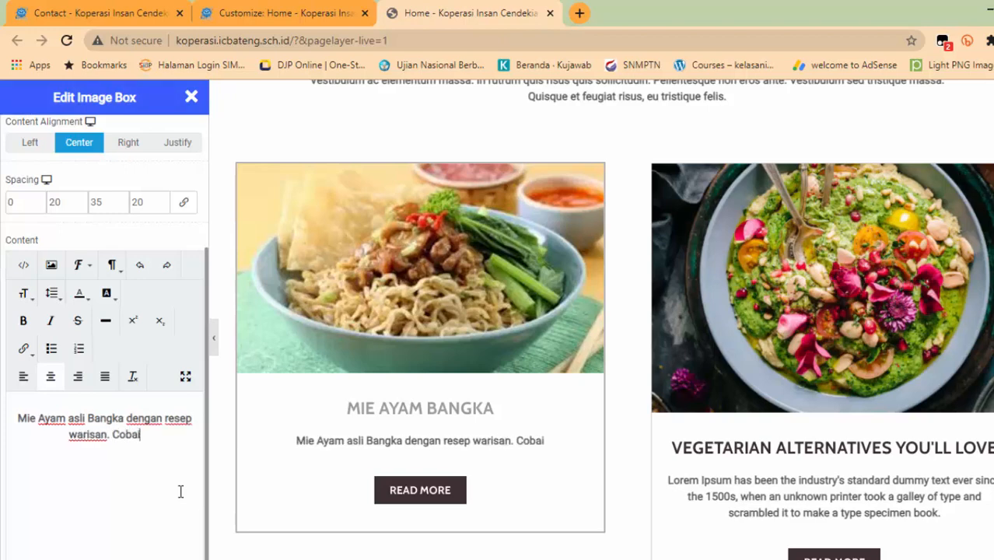
{"action": "type", "text": "asl"}
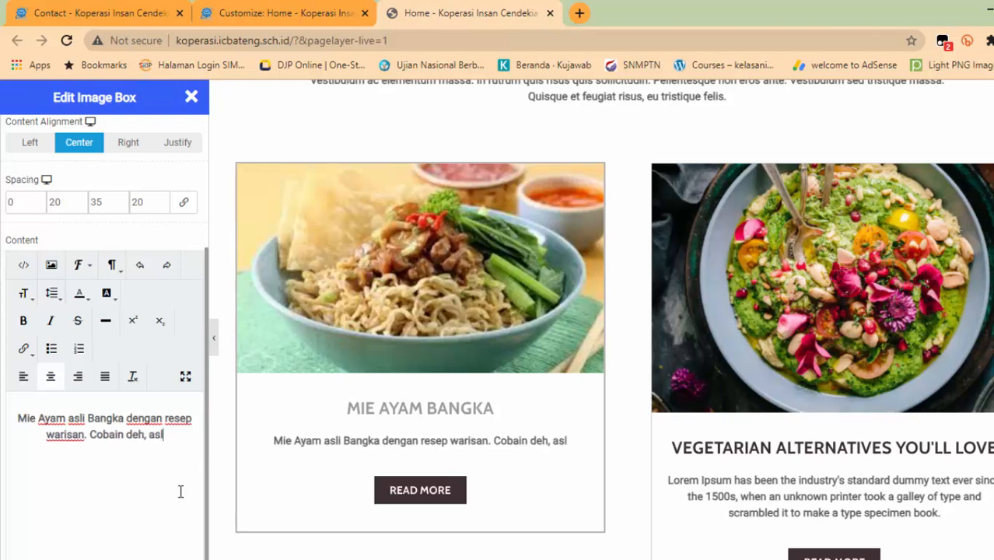
{"action": "type", "text": "i bikin ke"}
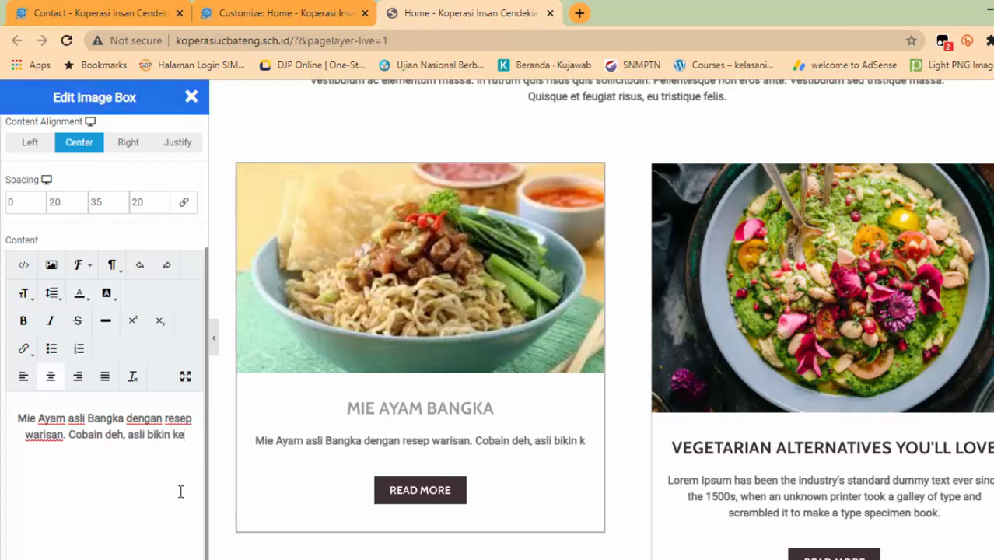
{"action": "type", "text": "tagihan."}
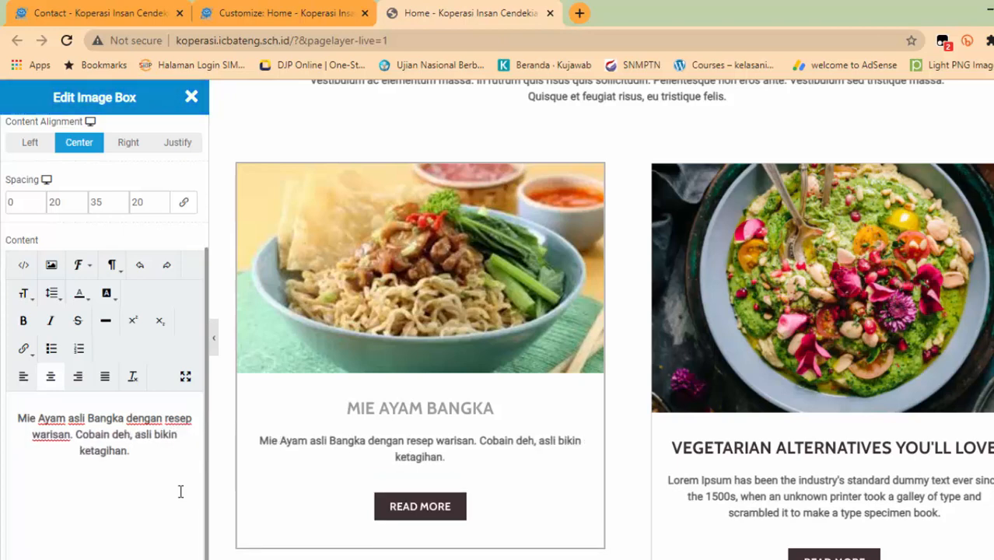
{"action": "left_click", "coordinate": [309, 534]}
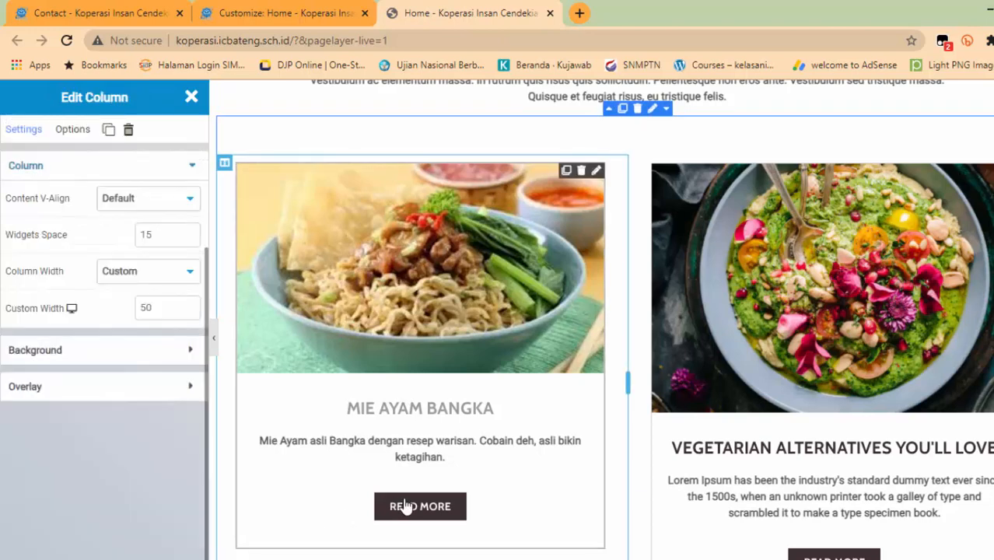
Open the button settings of the first Blog image box.
{"action": "left_click", "coordinate": [404, 506]}
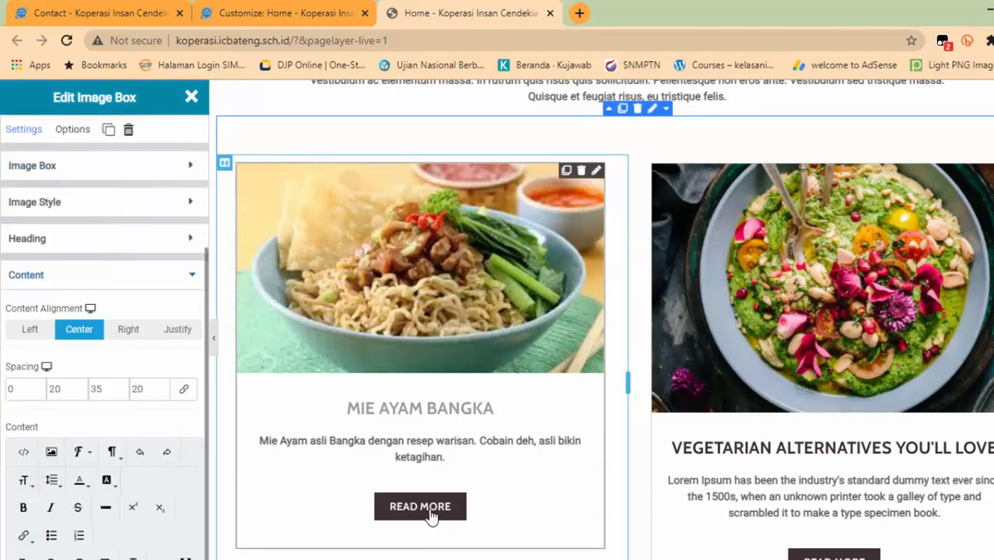
{"action": "scroll", "coordinate": [163, 371], "scroll_direction": "down", "scroll_amount": 4}
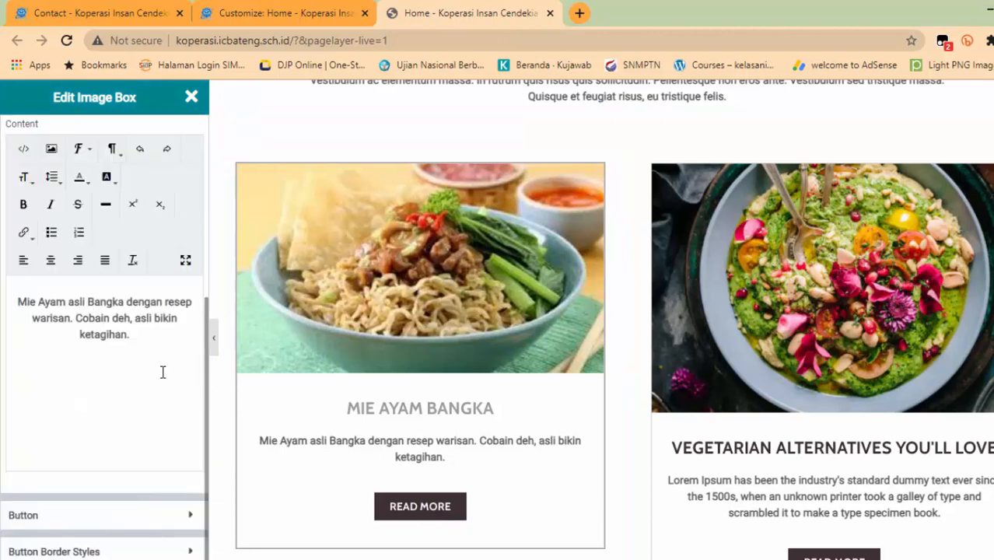
{"action": "left_click", "coordinate": [187, 515]}
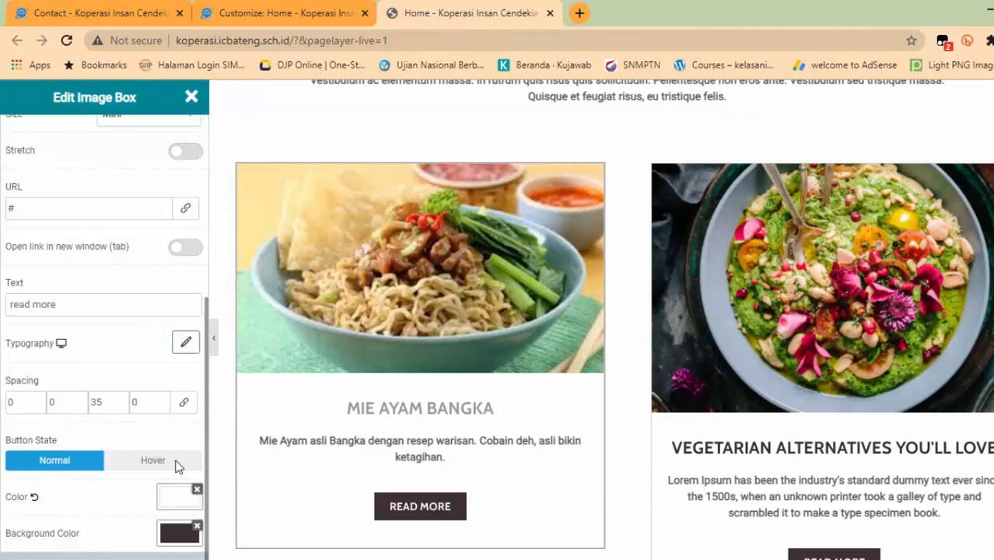
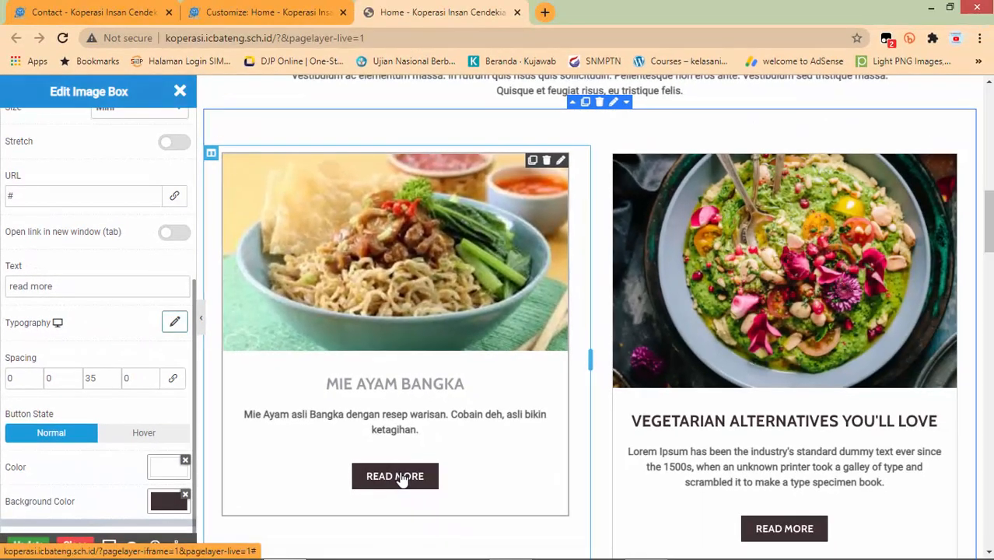
Switch to the live site and open the Mie Ayam Bangka product page from the Shop.
{"action": "left_click", "coordinate": [104, 7]}
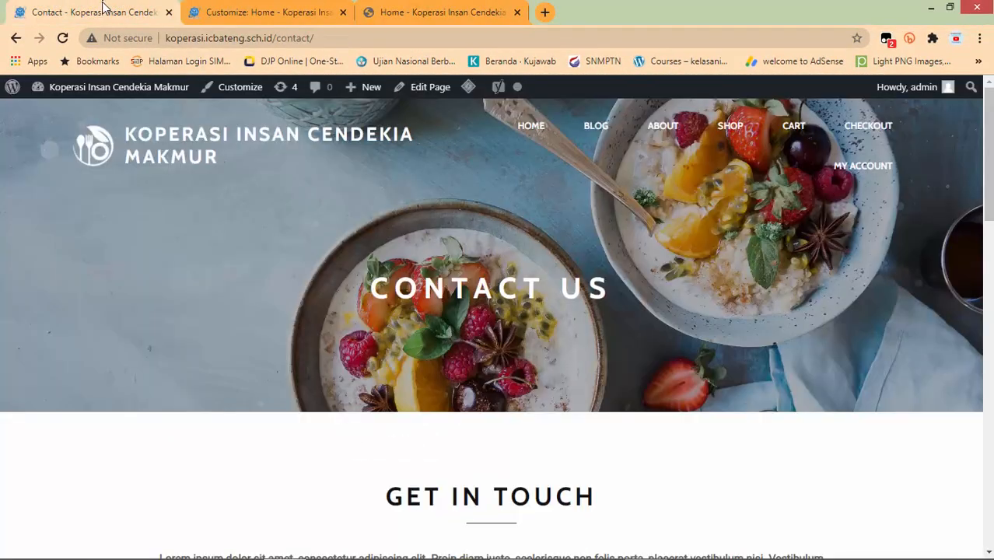
{"action": "scroll", "coordinate": [429, 344], "scroll_direction": "down", "scroll_amount": 4}
{"action": "scroll", "coordinate": [432, 342], "scroll_direction": "up", "scroll_amount": 4}
{"action": "left_click", "coordinate": [730, 140]}
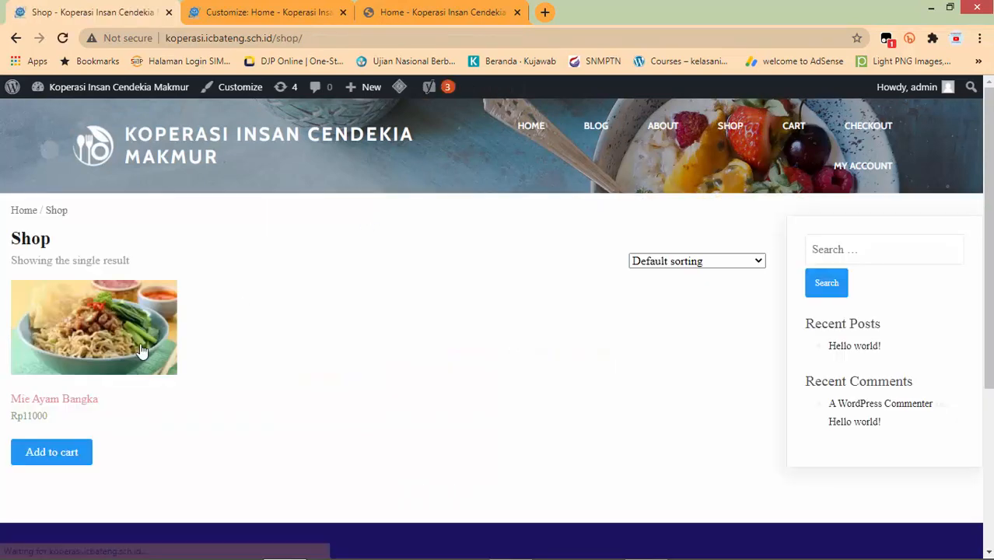
{"action": "left_click", "coordinate": [63, 340]}
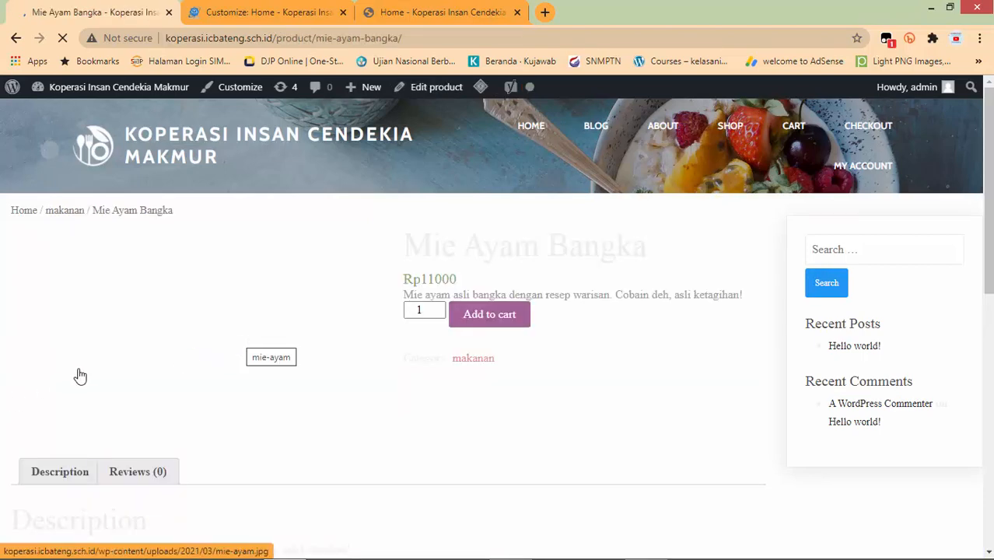
Examine the Mie Ayam Bangka product's details and description text on its product page.
{"action": "scroll", "coordinate": [78, 373], "scroll_direction": "down", "scroll_amount": 2}
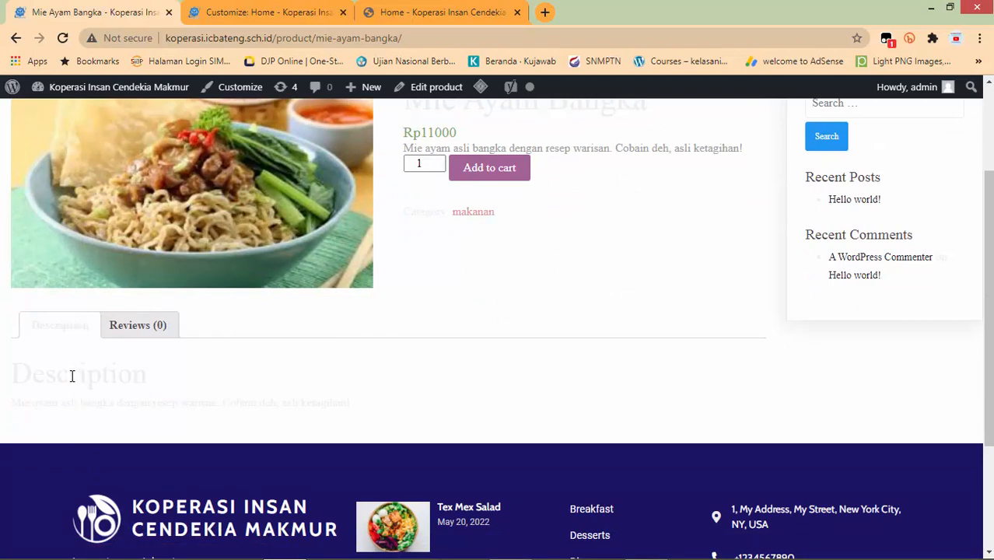
{"action": "left_click_drag", "start_coordinate": [24, 399], "coordinate": [11, 400]}
{"action": "left_click_drag", "start_coordinate": [351, 405], "coordinate": [11, 359]}
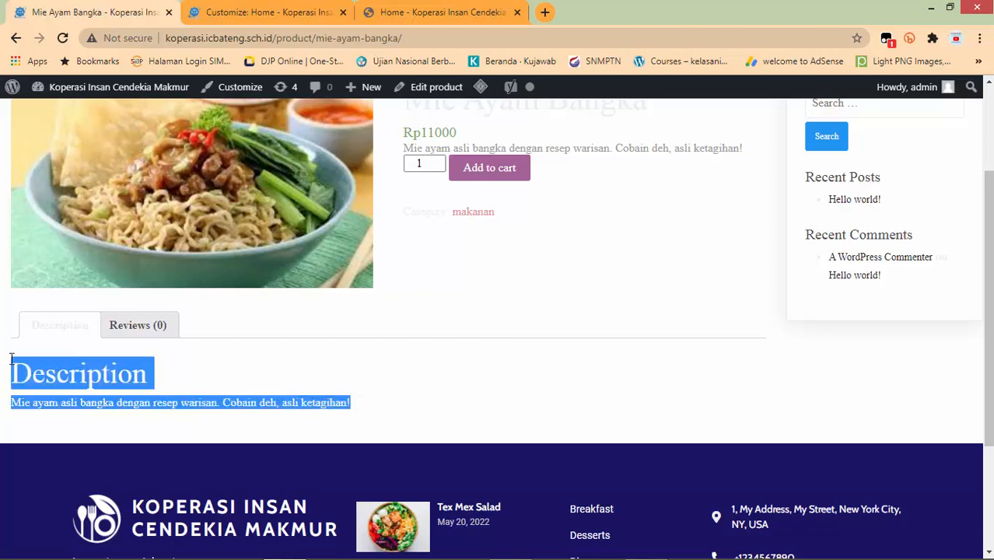
{"action": "left_click", "coordinate": [327, 330]}
{"action": "scroll", "coordinate": [325, 325], "scroll_direction": "up", "scroll_amount": 2}
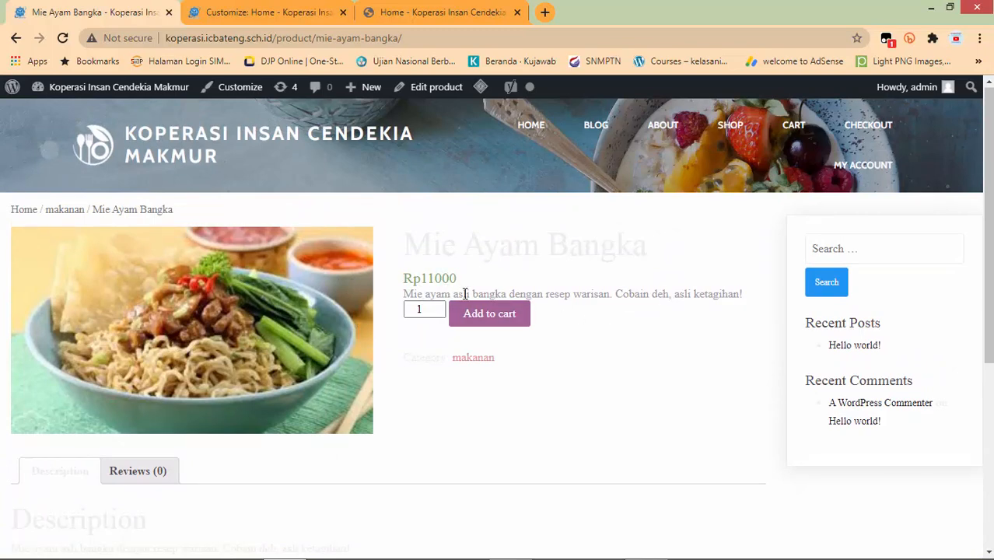
{"action": "scroll", "coordinate": [276, 370], "scroll_direction": "down", "scroll_amount": 3}
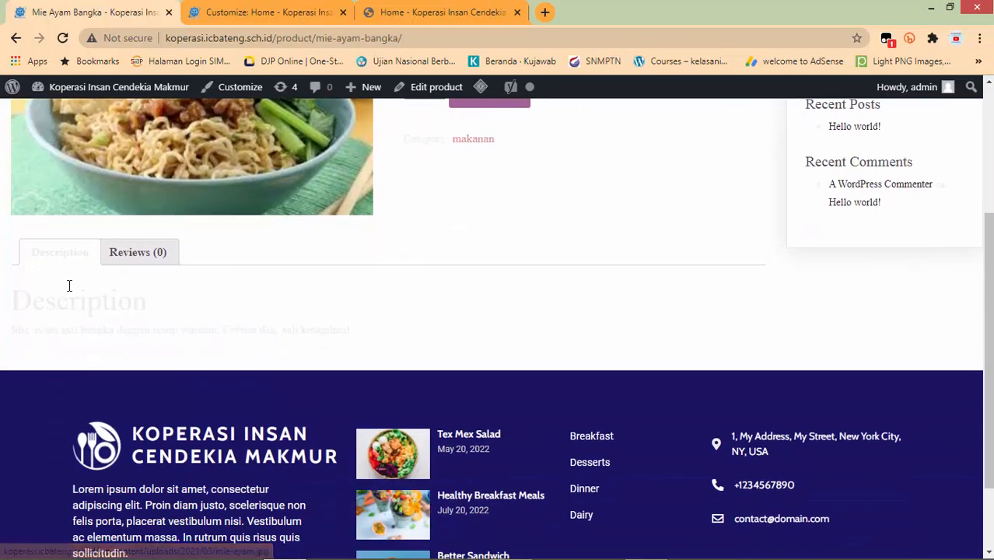
{"action": "scroll", "coordinate": [241, 345], "scroll_direction": "up", "scroll_amount": 3}
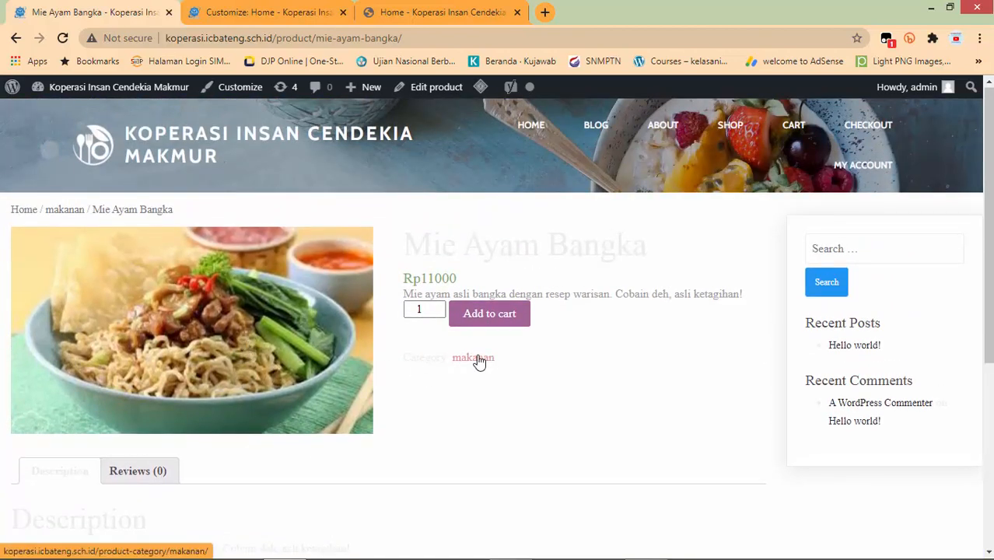
Set the Mie Ayam Bangka order quantity to 9 and copy the product page's URL.
{"action": "left_click", "coordinate": [437, 306]}
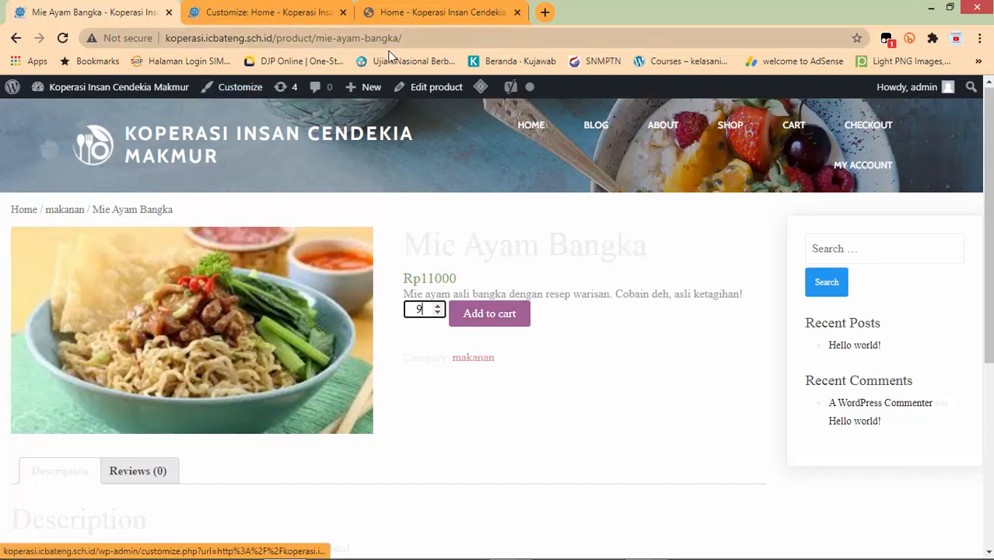
{"action": "left_click_drag", "start_coordinate": [435, 37], "coordinate": [122, 17]}
{"action": "key", "text": "ctrl+c"}
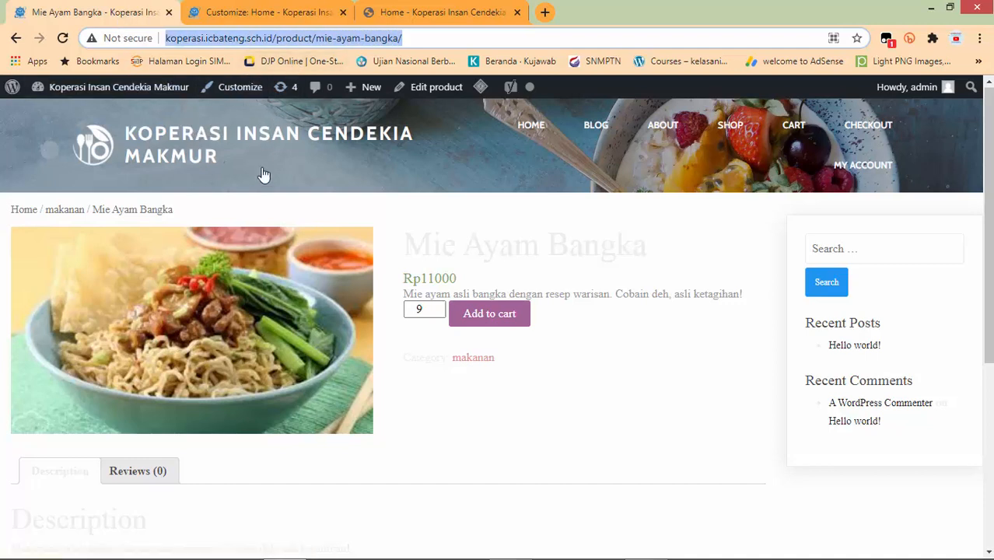
Open the live Home page and examine the Blog section's image boxes and their buttons.
{"action": "left_click", "coordinate": [436, 9]}
{"action": "left_click", "coordinate": [86, 9]}
{"action": "left_click", "coordinate": [530, 124]}
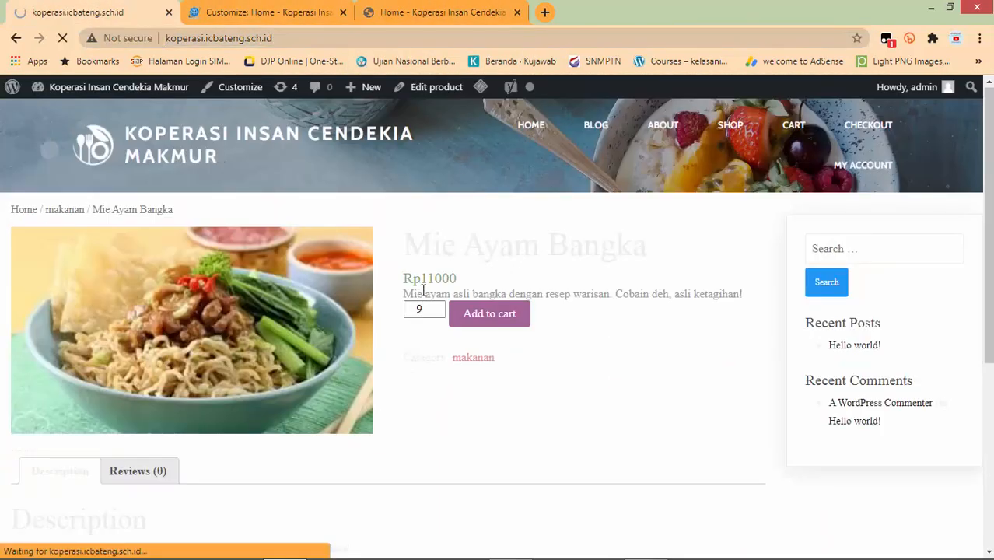
{"action": "scroll", "coordinate": [289, 361], "scroll_direction": "down", "scroll_amount": 5}
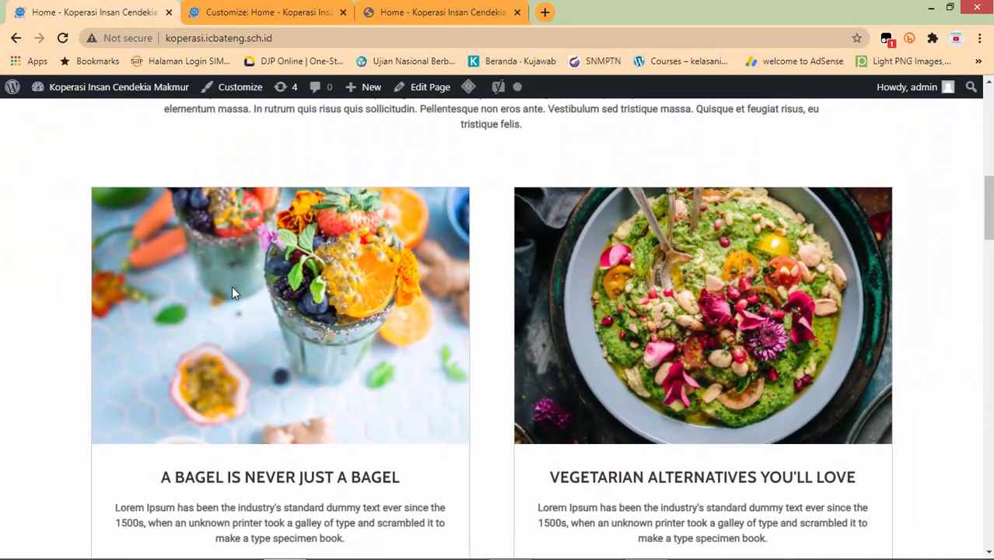
{"action": "scroll", "coordinate": [232, 285], "scroll_direction": "down", "scroll_amount": 1}
{"action": "scroll", "coordinate": [289, 519], "scroll_direction": "up", "scroll_amount": 2}
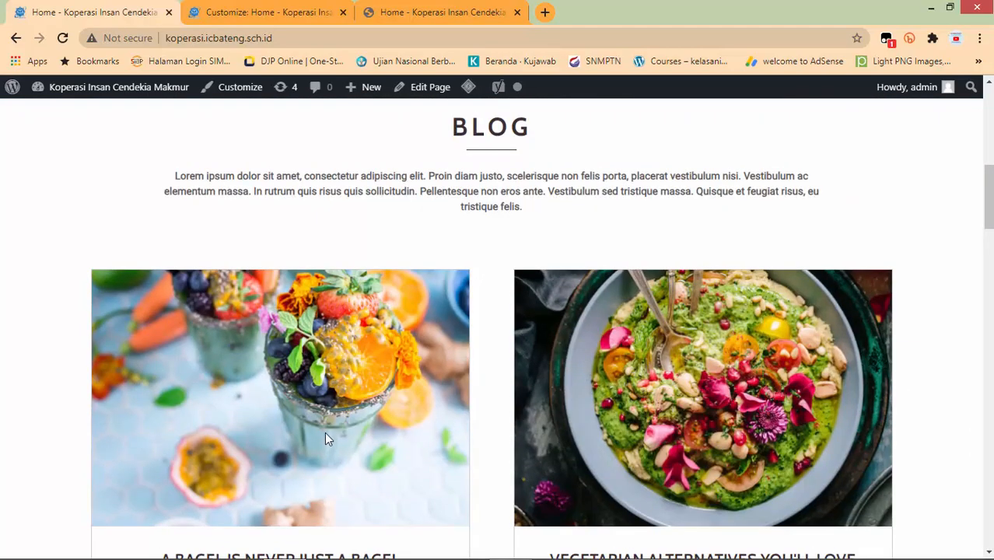
{"action": "scroll", "coordinate": [326, 440], "scroll_direction": "down", "scroll_amount": 3}
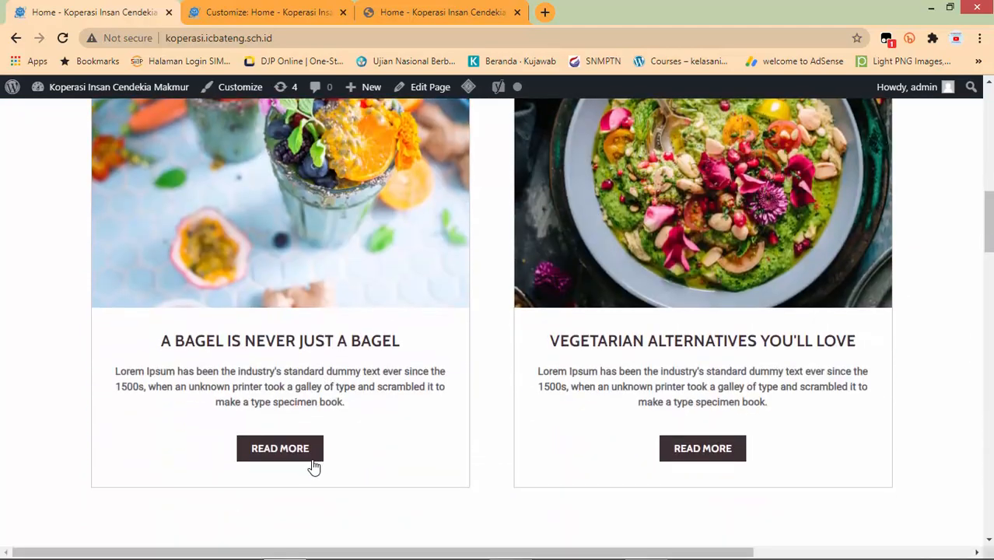
Return to the Home page editor and set the first Blog image box's button text to "Pesan".
{"action": "left_click", "coordinate": [412, 9]}
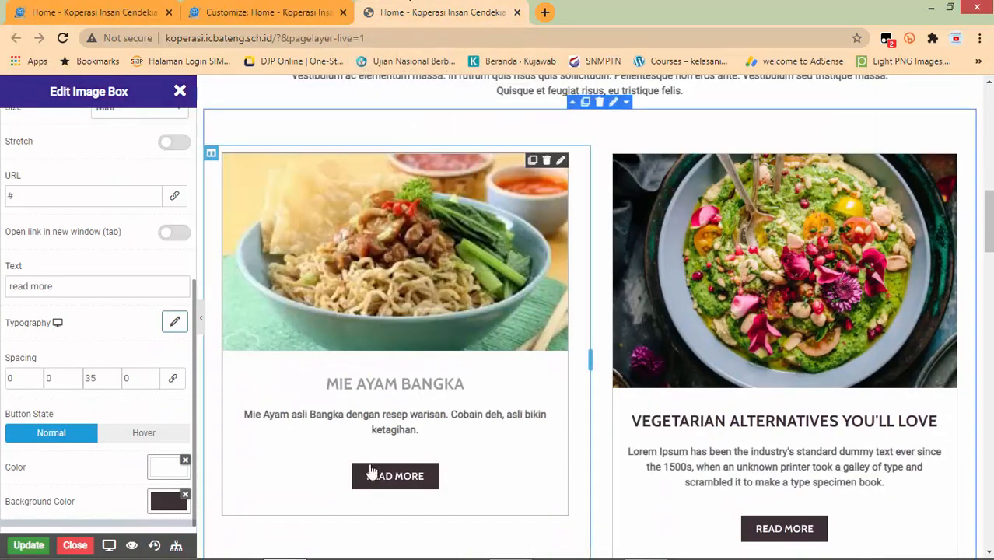
{"action": "left_click_drag", "start_coordinate": [80, 286], "coordinate": [3, 268]}
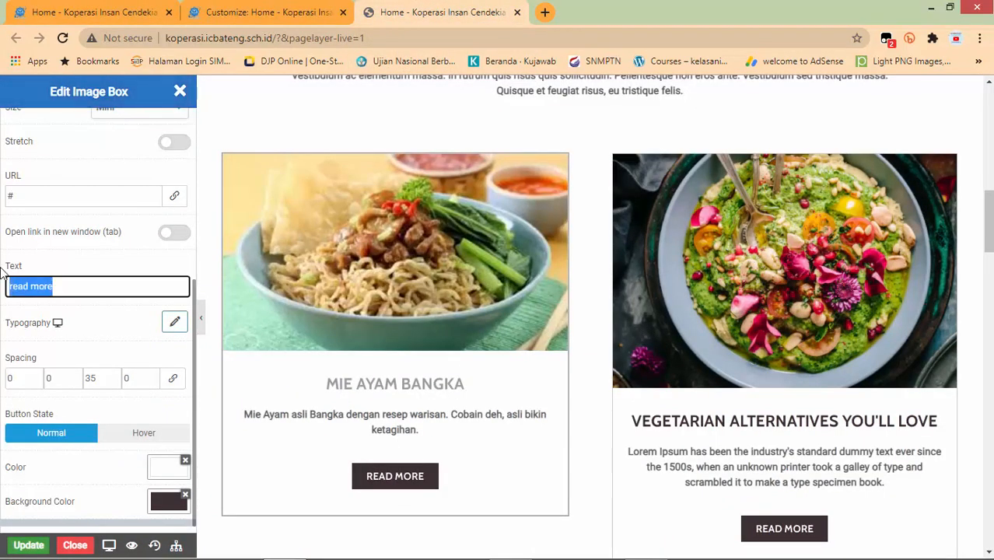
{"action": "type", "text": "Pesan"}
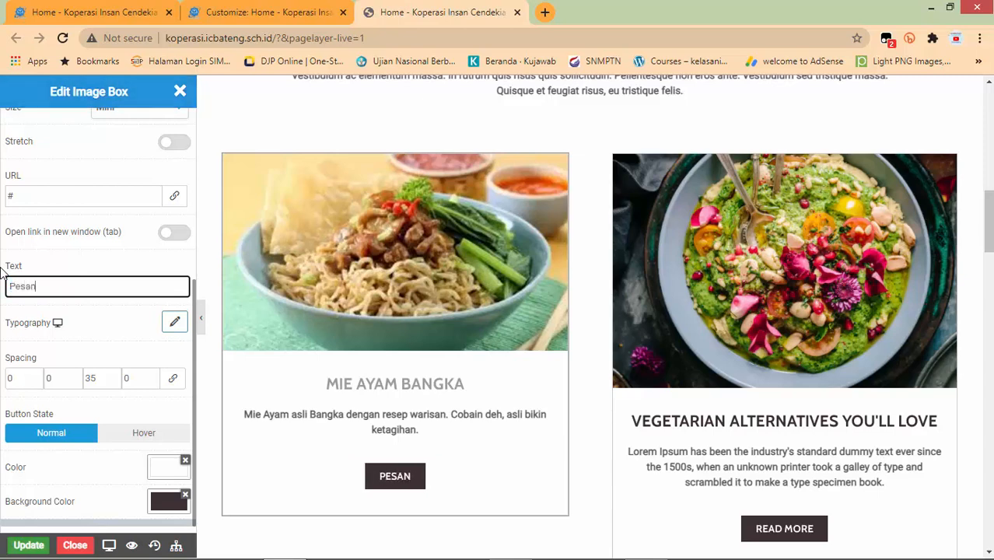
{"action": "double_click", "coordinate": [11, 195]}
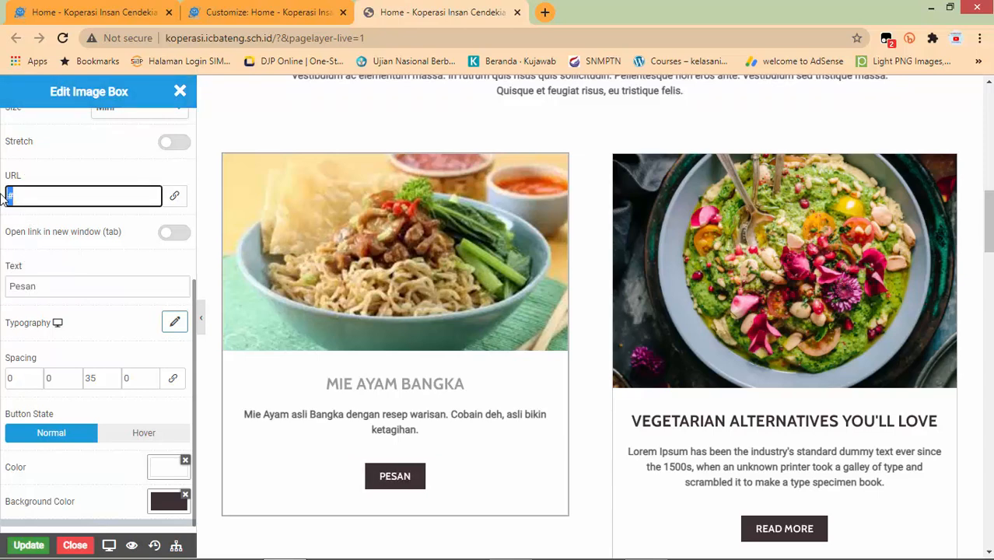
{"action": "key", "text": "ctrl+v"}
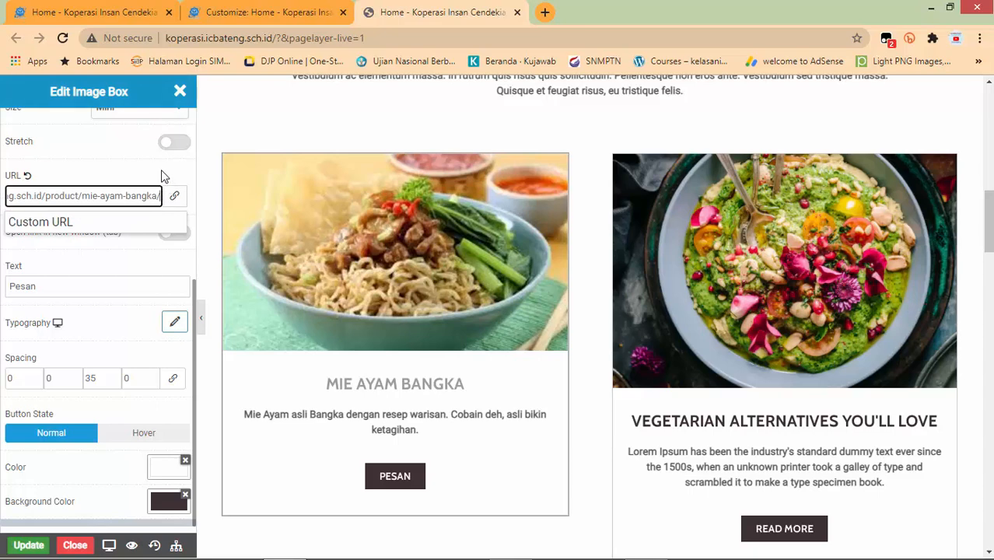
{"action": "left_click", "coordinate": [163, 176]}
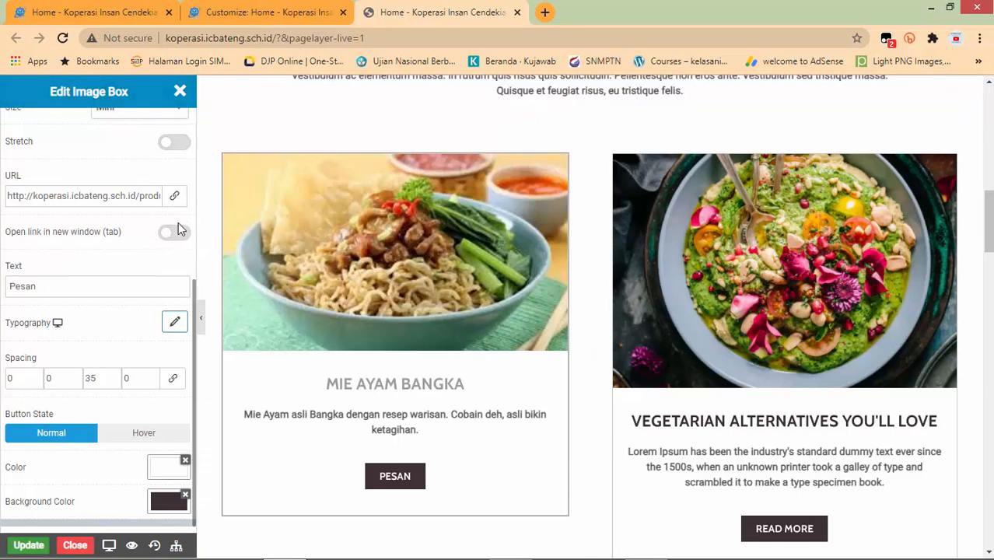
Save the Home page with the updated Mie Ayam Bangka image box in the Pagelayer editor.
{"action": "left_click", "coordinate": [115, 9]}
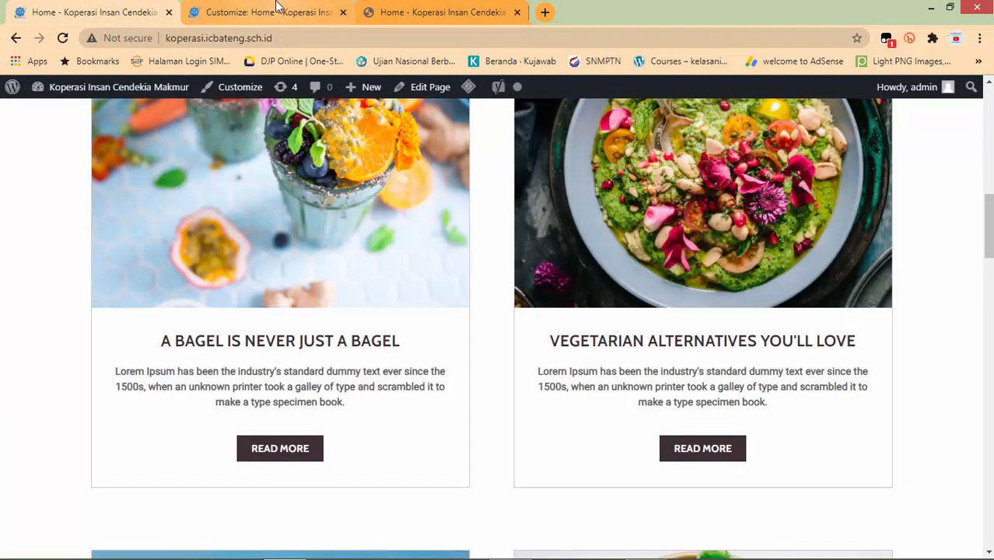
{"action": "left_click", "coordinate": [420, 11]}
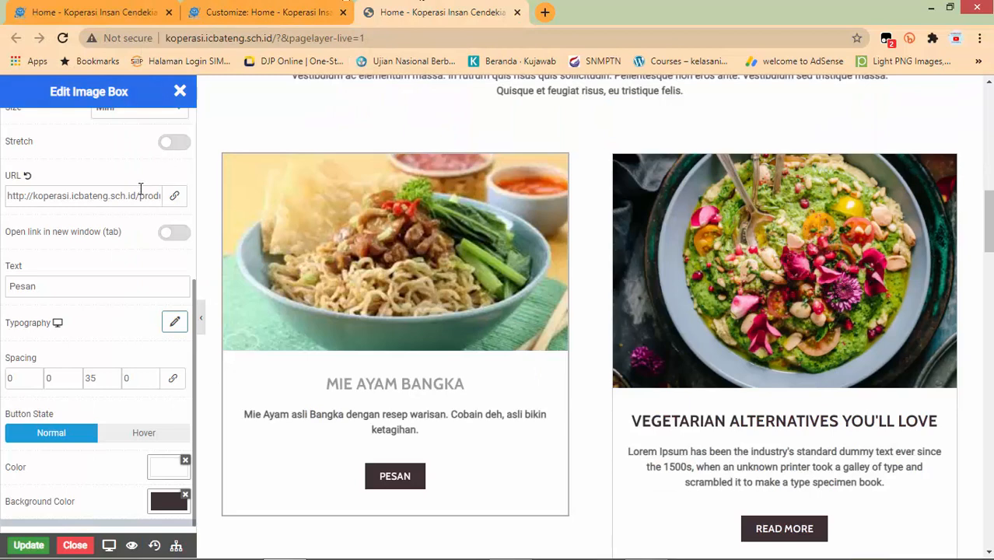
{"action": "left_click", "coordinate": [93, 11]}
{"action": "left_click", "coordinate": [440, 10]}
{"action": "scroll", "coordinate": [109, 342], "scroll_direction": "down", "scroll_amount": 1}
{"action": "left_click", "coordinate": [29, 544]}
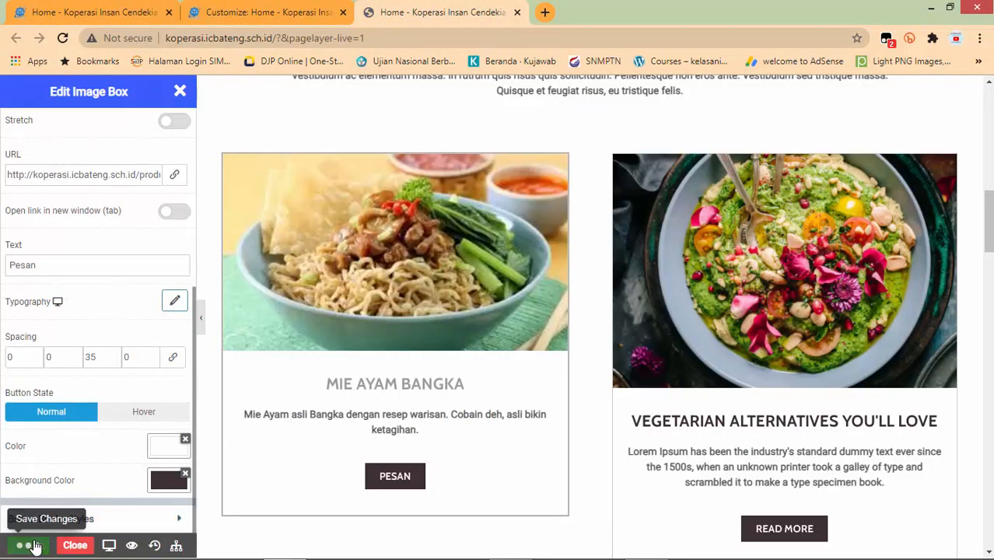
{"action": "left_click", "coordinate": [625, 120]}
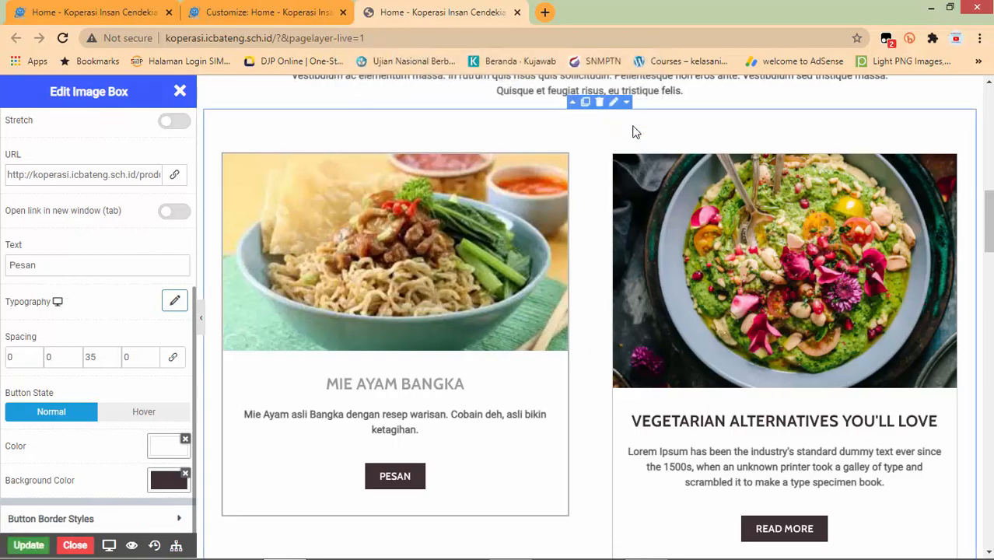
Reload the live Home page and compare its hero text and Blog image boxes with the Customizer preview.
{"action": "scroll", "coordinate": [343, 211], "scroll_direction": "up", "scroll_amount": 5}
{"action": "left_click", "coordinate": [93, 11]}
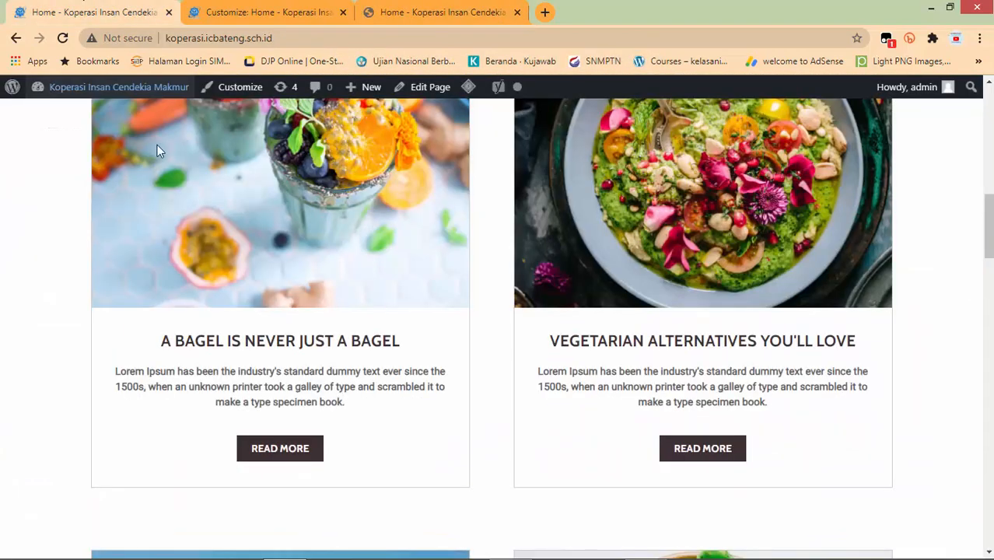
{"action": "scroll", "coordinate": [138, 194], "scroll_direction": "up", "scroll_amount": 5}
{"action": "scroll", "coordinate": [140, 197], "scroll_direction": "up", "scroll_amount": 3}
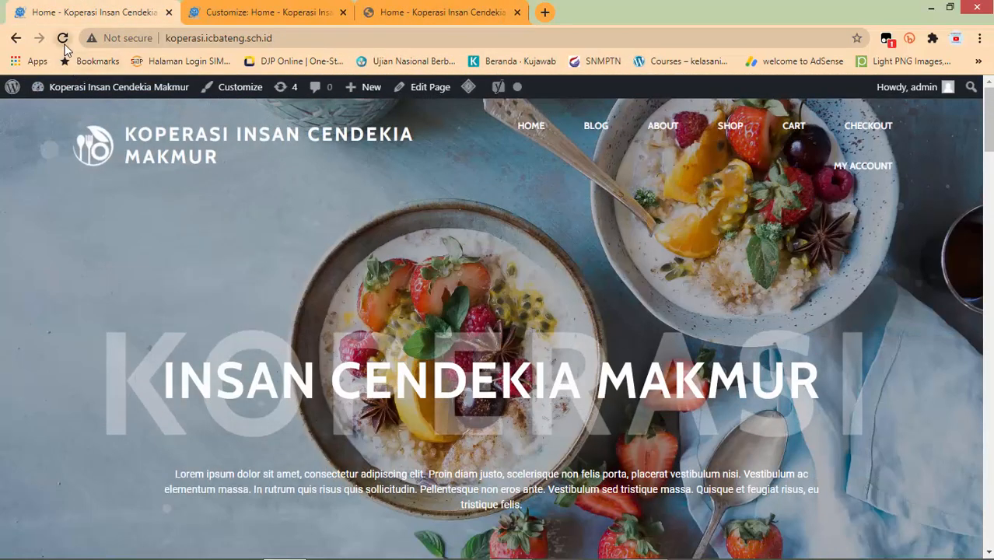
{"action": "left_click", "coordinate": [62, 38]}
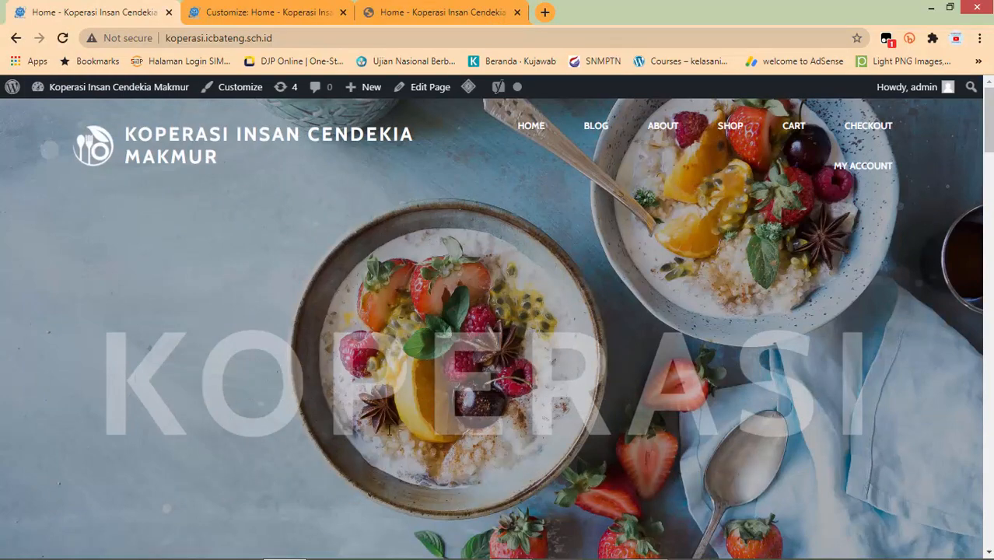
{"action": "scroll", "coordinate": [359, 379], "scroll_direction": "down", "scroll_amount": 5}
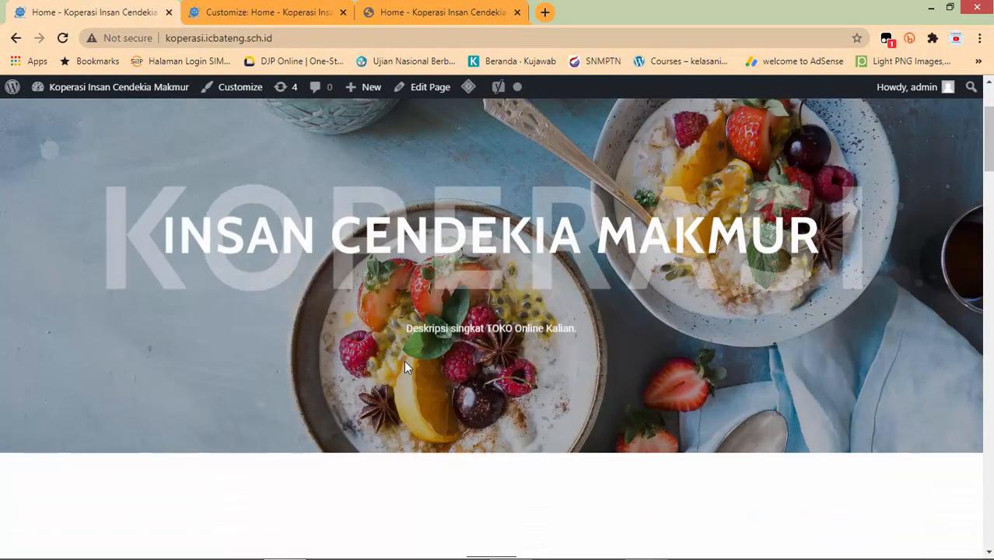
{"action": "scroll", "coordinate": [409, 365], "scroll_direction": "down", "scroll_amount": 5}
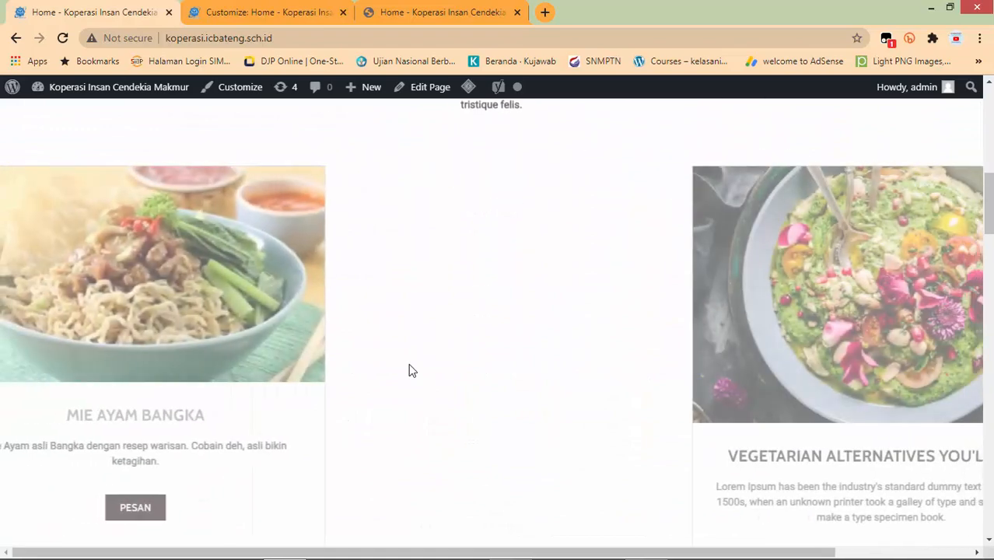
{"action": "scroll", "coordinate": [278, 346], "scroll_direction": "up", "scroll_amount": 1}
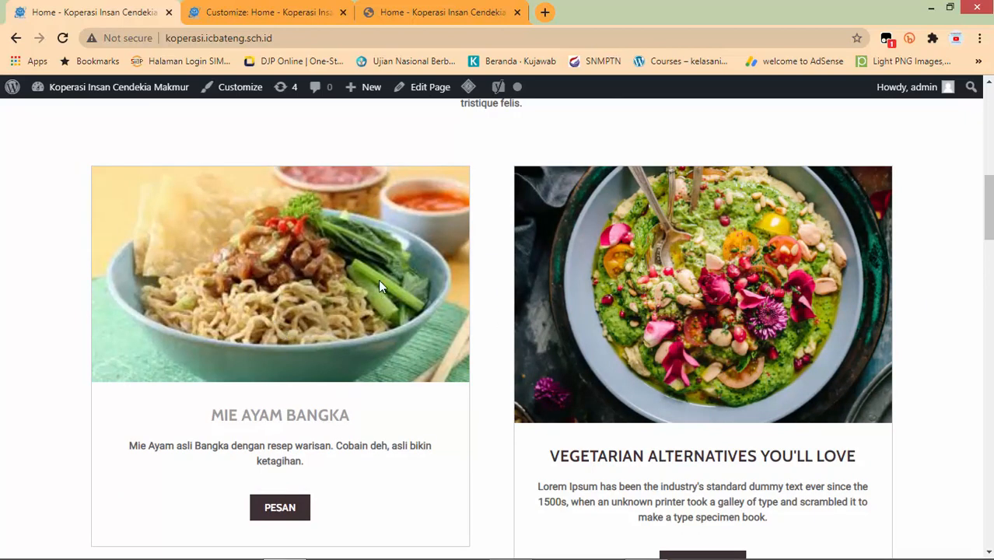
{"action": "scroll", "coordinate": [393, 296], "scroll_direction": "down", "scroll_amount": 2}
{"action": "scroll", "coordinate": [396, 300], "scroll_direction": "down", "scroll_amount": 5}
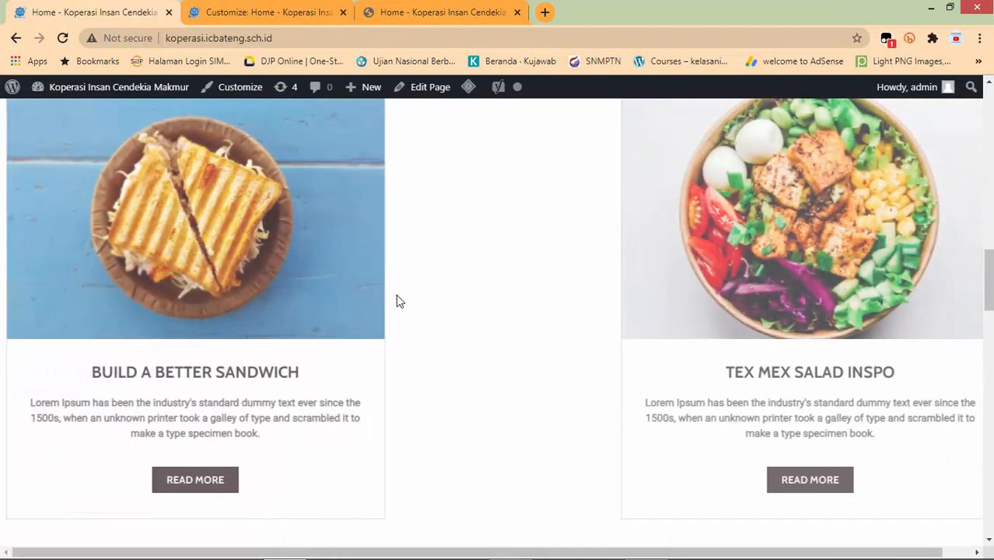
{"action": "scroll", "coordinate": [396, 300], "scroll_direction": "up", "scroll_amount": 1}
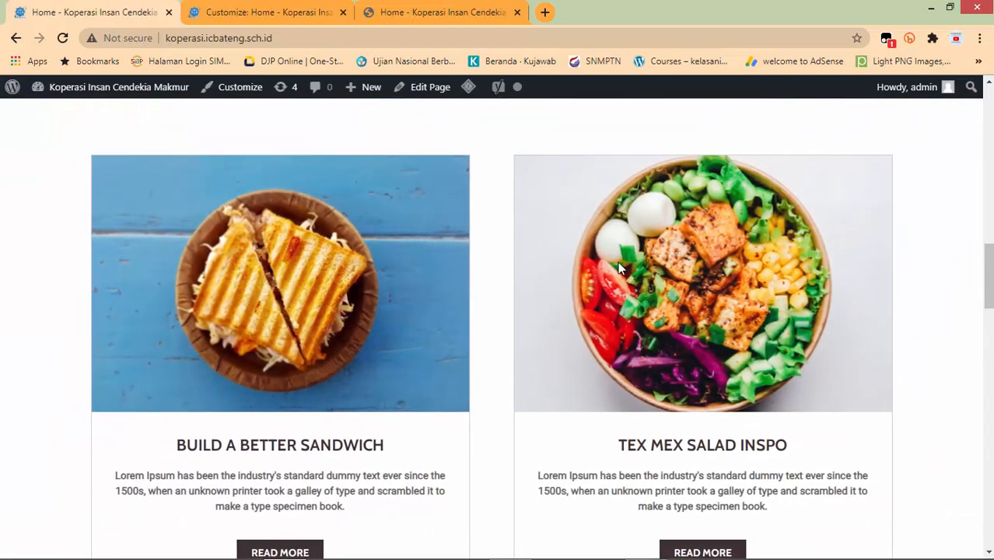
{"action": "scroll", "coordinate": [627, 264], "scroll_direction": "up", "scroll_amount": 4}
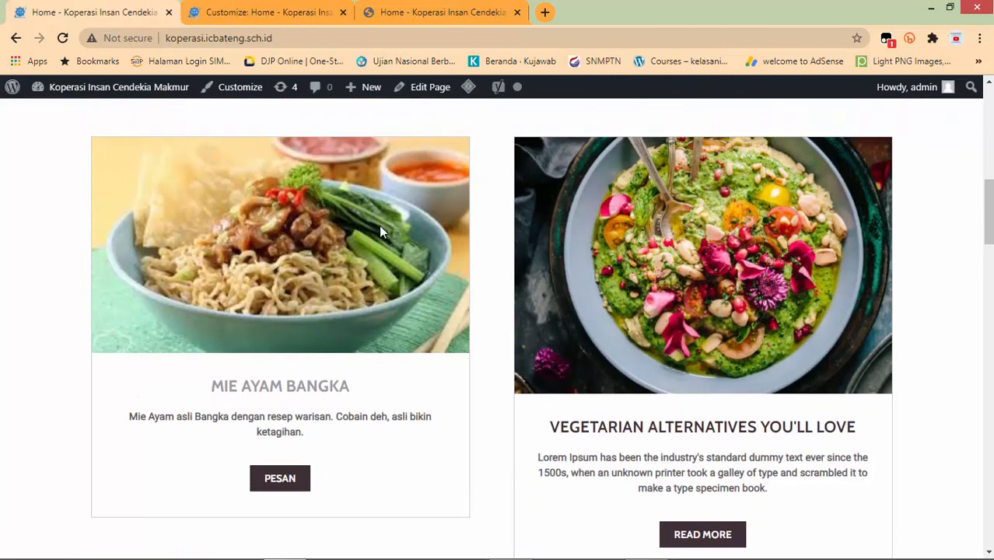
{"action": "scroll", "coordinate": [605, 346], "scroll_direction": "up", "scroll_amount": 1}
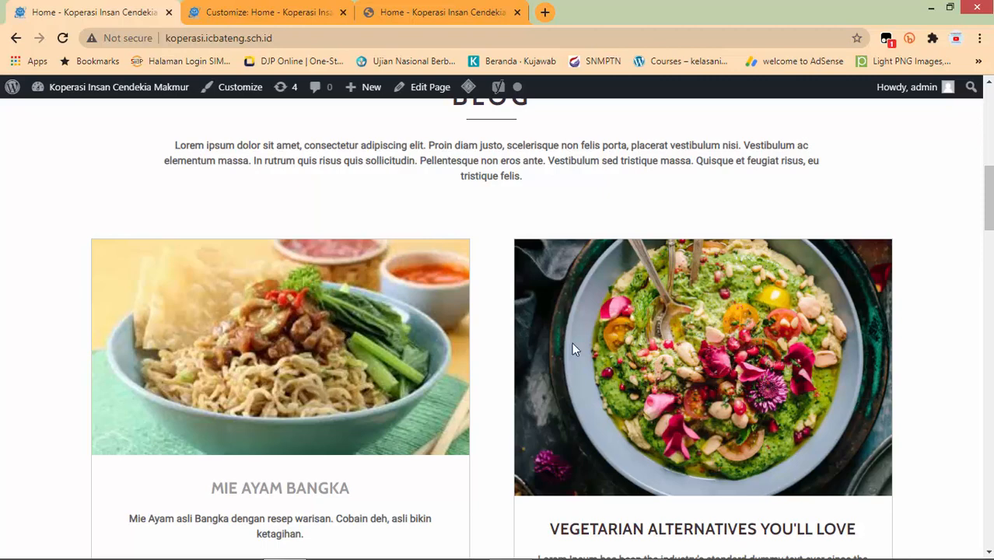
{"action": "scroll", "coordinate": [607, 369], "scroll_direction": "down", "scroll_amount": 3}
{"action": "scroll", "coordinate": [609, 372], "scroll_direction": "up", "scroll_amount": 2}
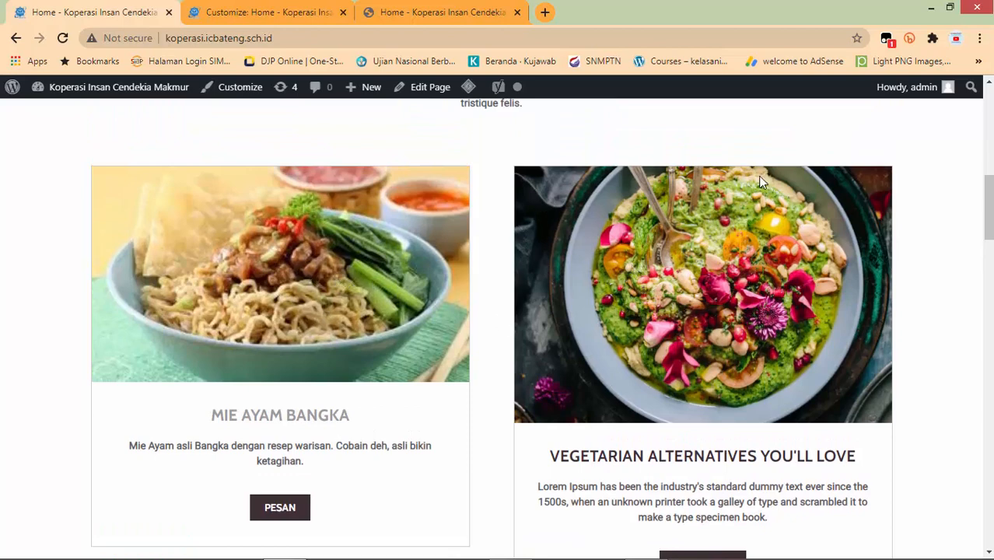
{"action": "scroll", "coordinate": [416, 313], "scroll_direction": "down", "scroll_amount": 3}
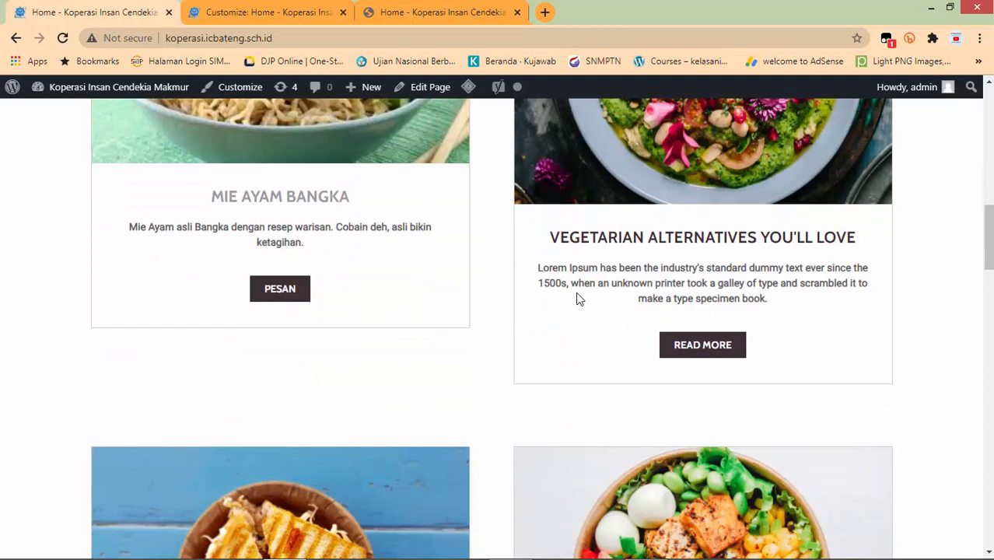
{"action": "scroll", "coordinate": [345, 277], "scroll_direction": "up", "scroll_amount": 10}
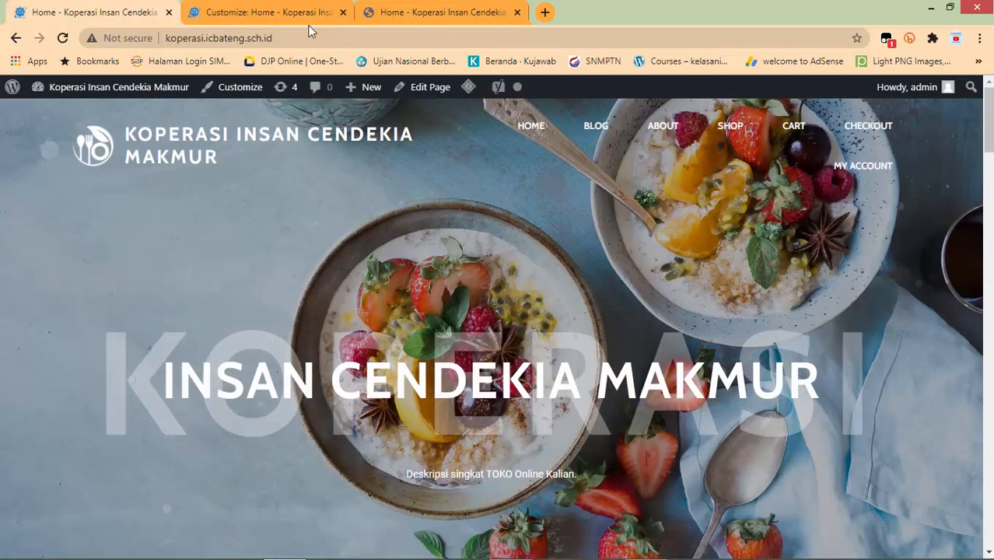
{"action": "left_click", "coordinate": [294, 8]}
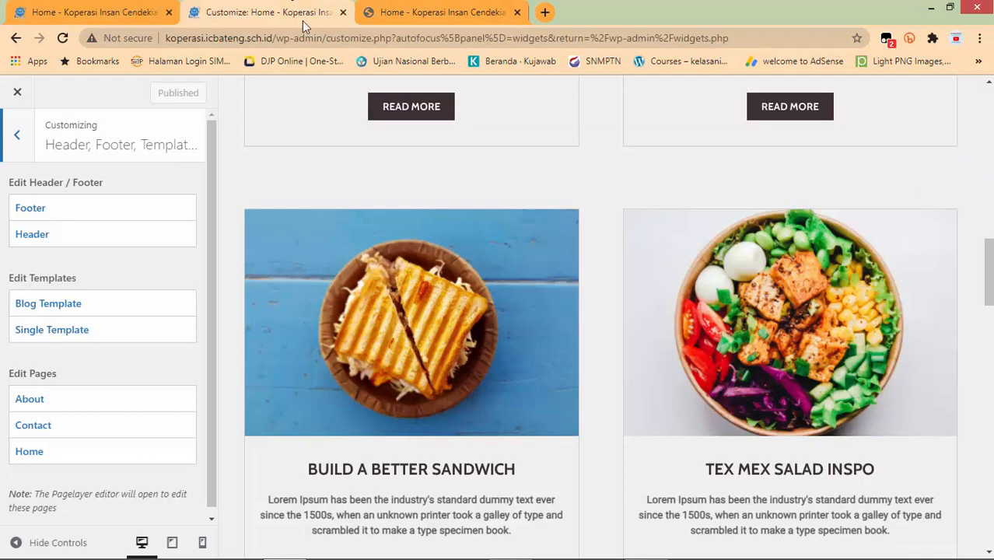
{"action": "scroll", "coordinate": [313, 282], "scroll_direction": "up", "scroll_amount": 5}
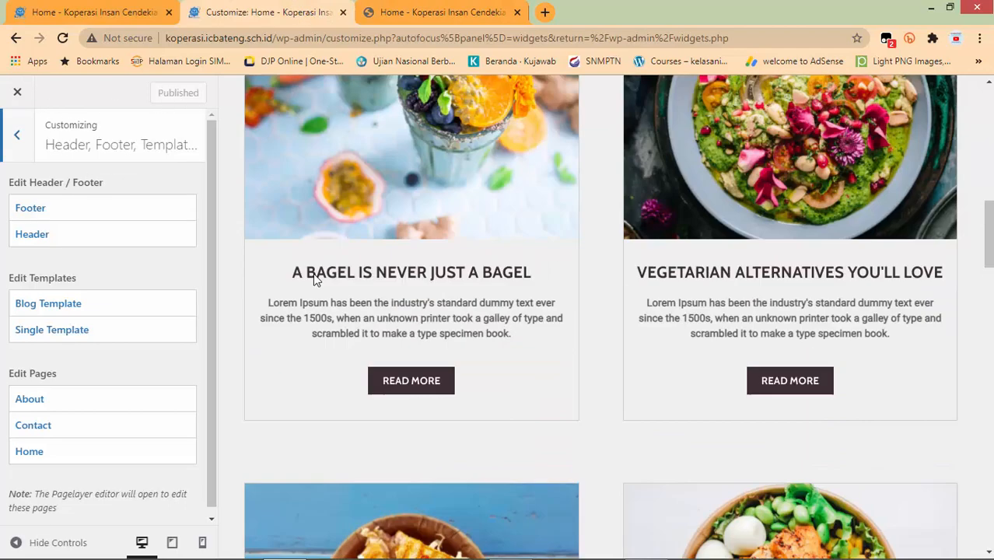
{"action": "scroll", "coordinate": [478, 220], "scroll_direction": "up", "scroll_amount": 10}
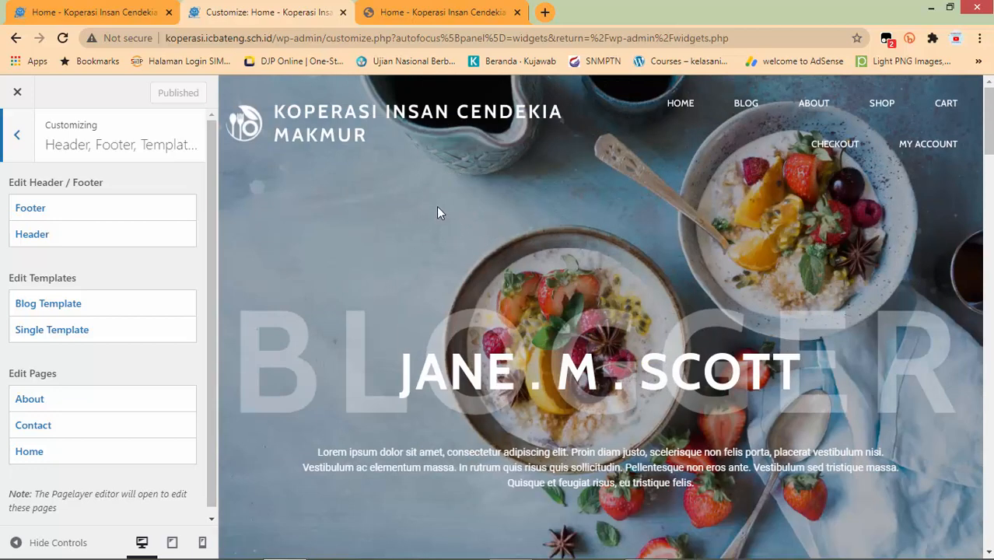
Save the Home page again and close its Pagelayer editor, returning to the live Home page.
{"action": "left_click", "coordinate": [441, 7]}
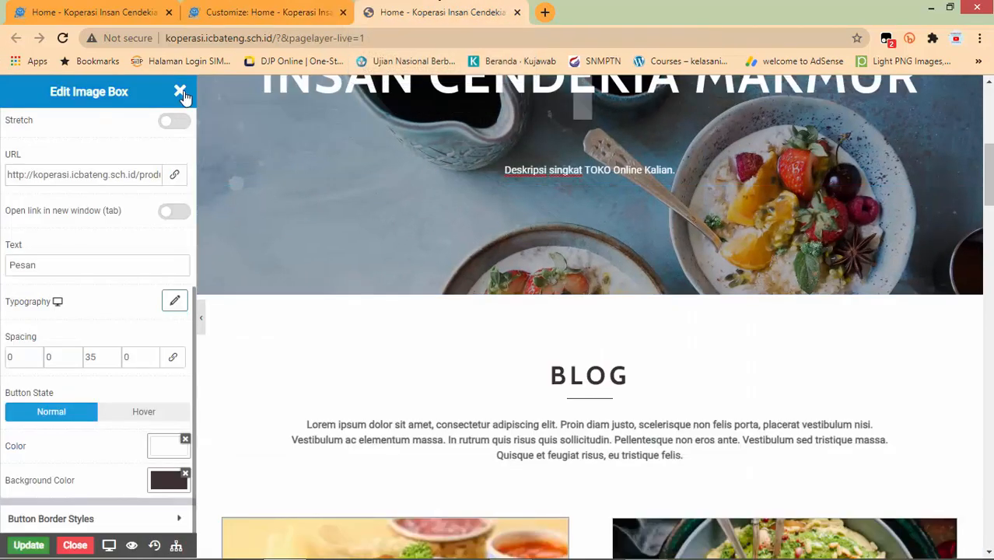
{"action": "left_click", "coordinate": [28, 545]}
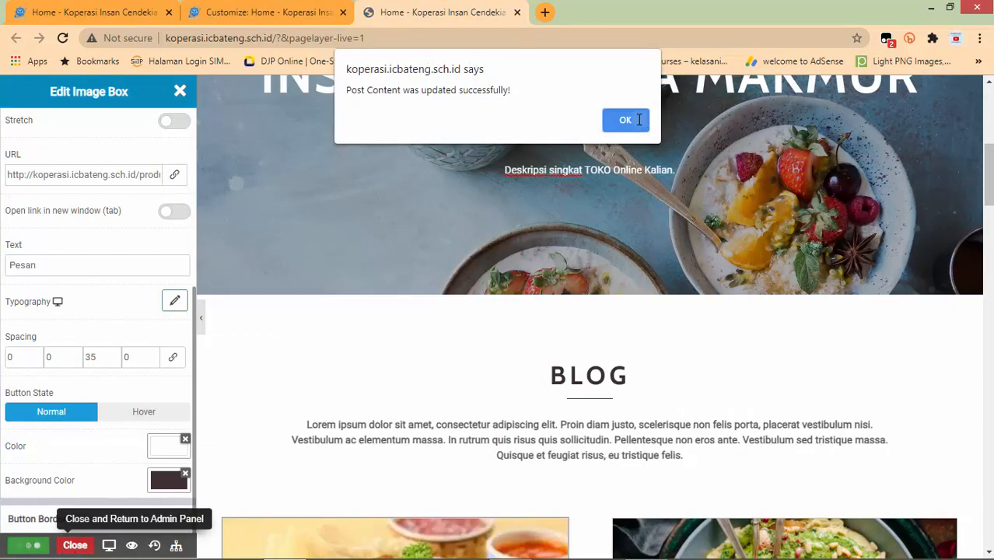
{"action": "left_click", "coordinate": [632, 119]}
{"action": "left_click", "coordinate": [108, 545]}
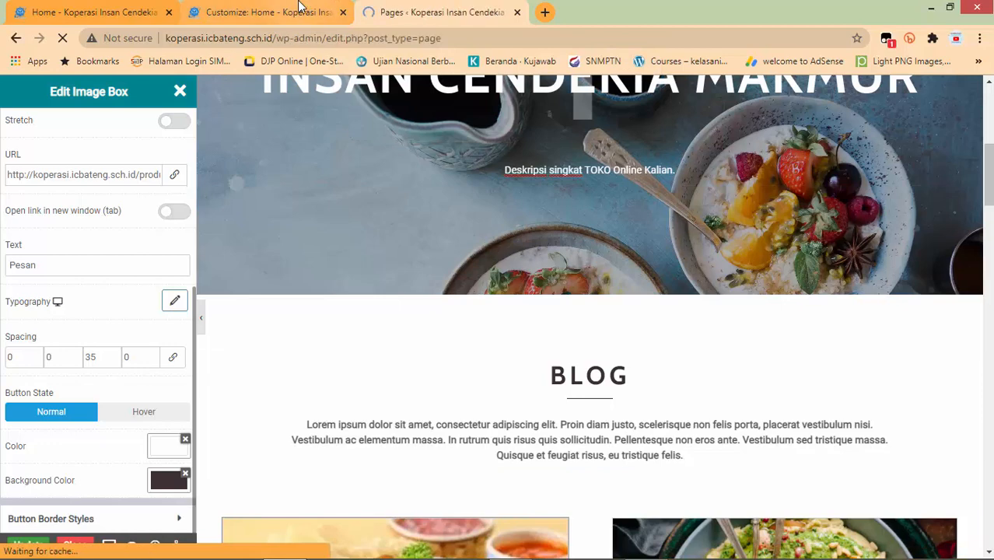
{"action": "left_click", "coordinate": [299, 10]}
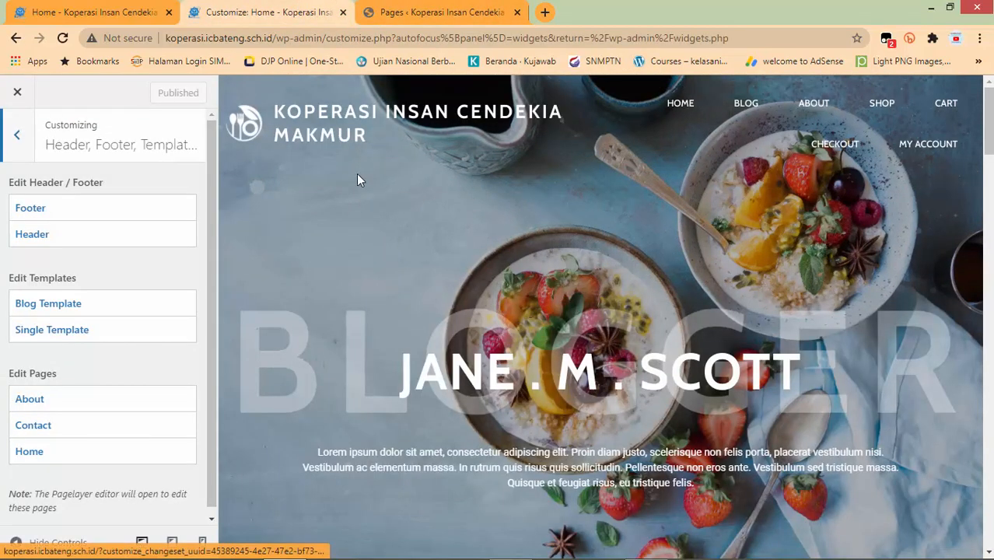
{"action": "left_click", "coordinate": [43, 7]}
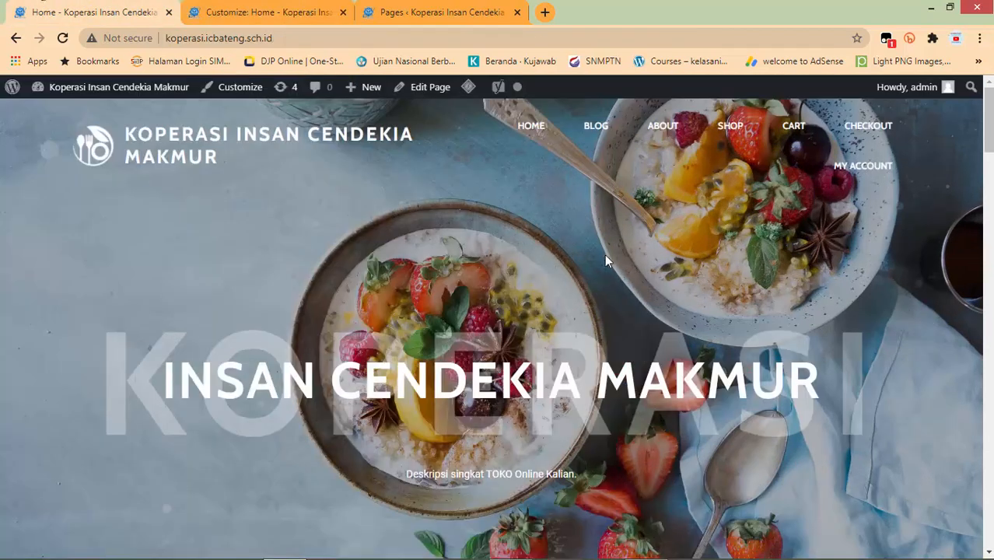